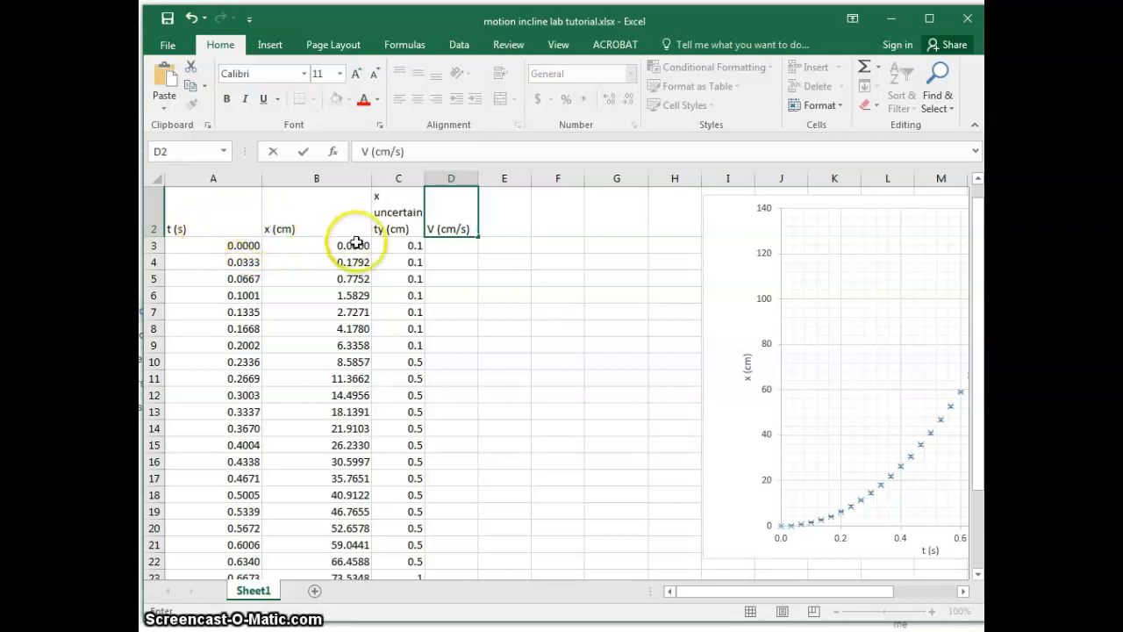
Finish the V (cm/s) header in D2 and enter the formula =(B4-B3)/(A4-A3) in cell D4.
key(Return)
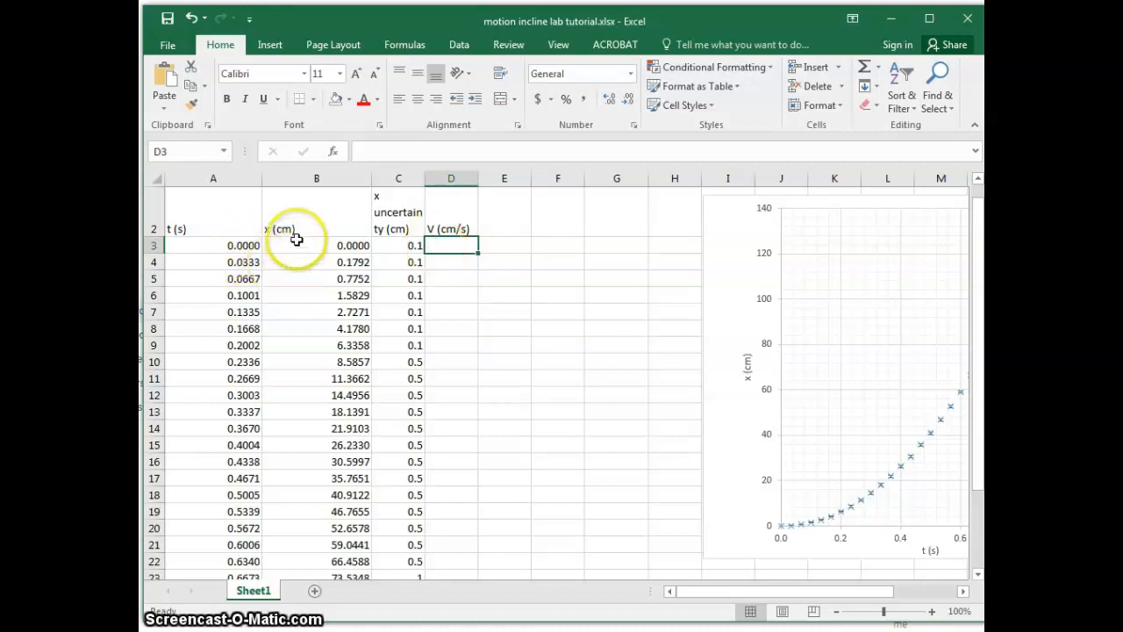
click(453, 263)
text(=)
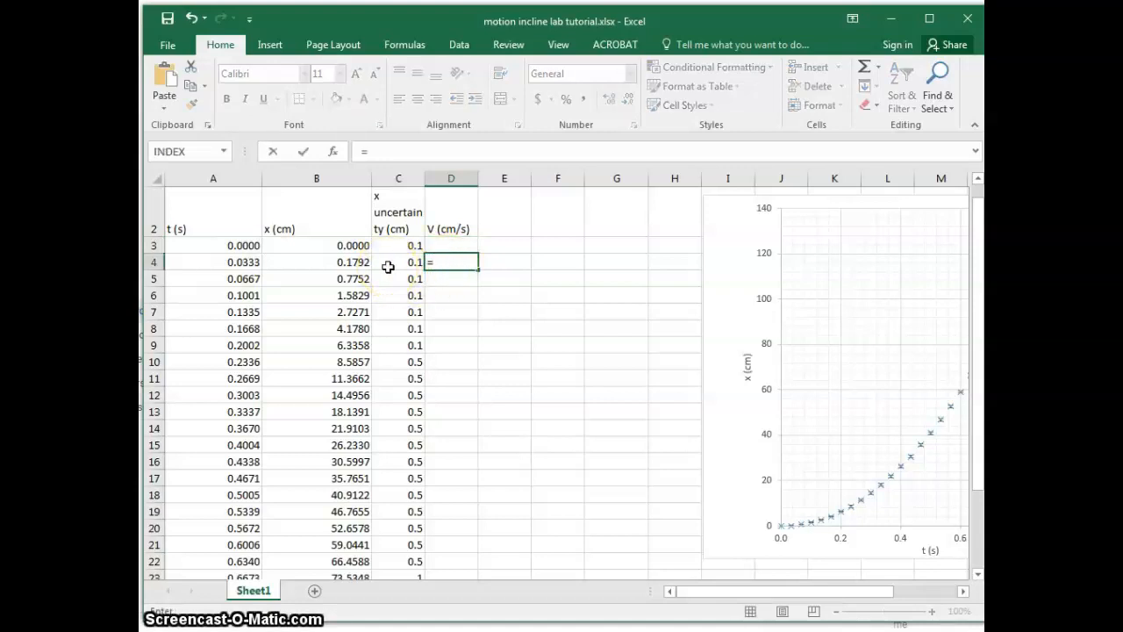
text(()
click(341, 263)
text(-)
click(345, 246)
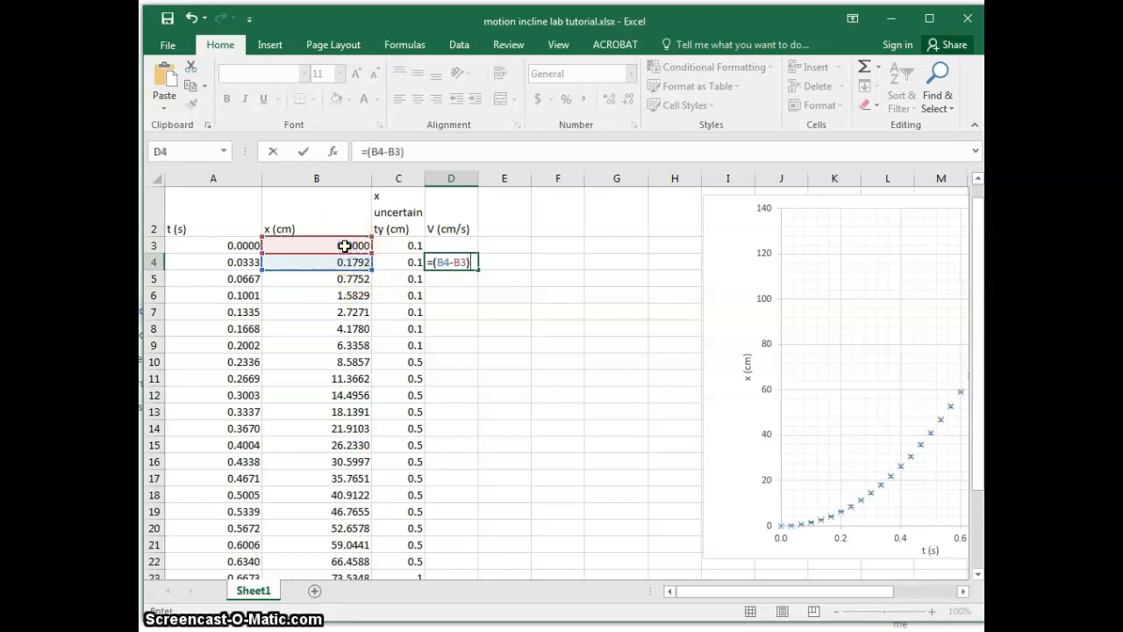
text()/()
click(229, 259)
text(-)
click(229, 246)
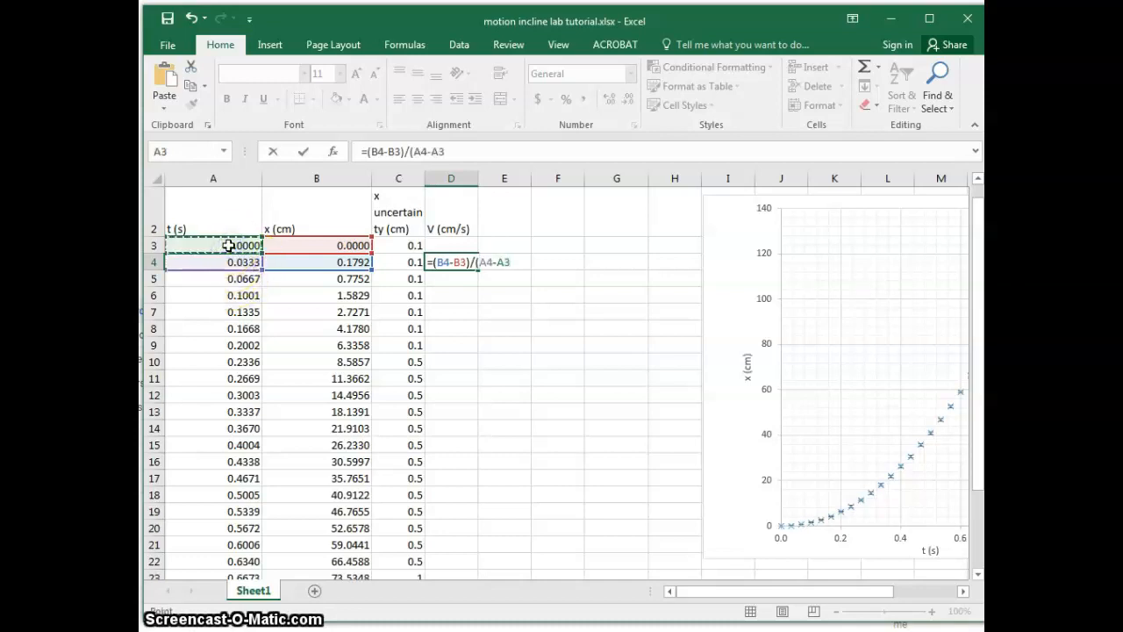
key(Return)
key(Up)
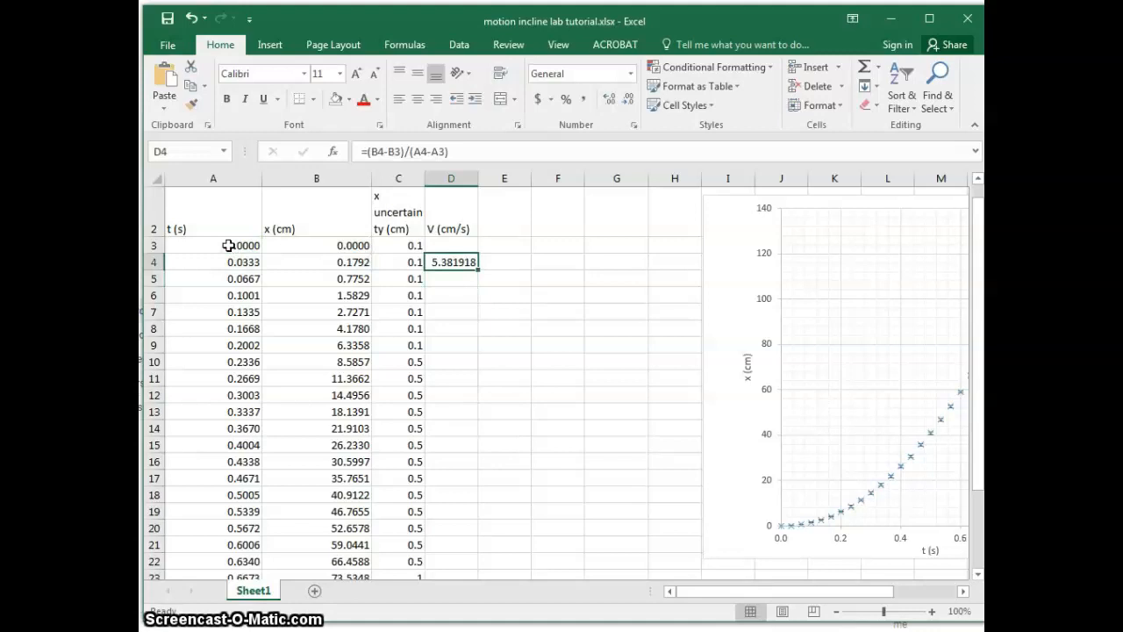
Fill the velocity formula from D4 down through D28, the last row with position data.
key(Left)
key(ctrl+Down)
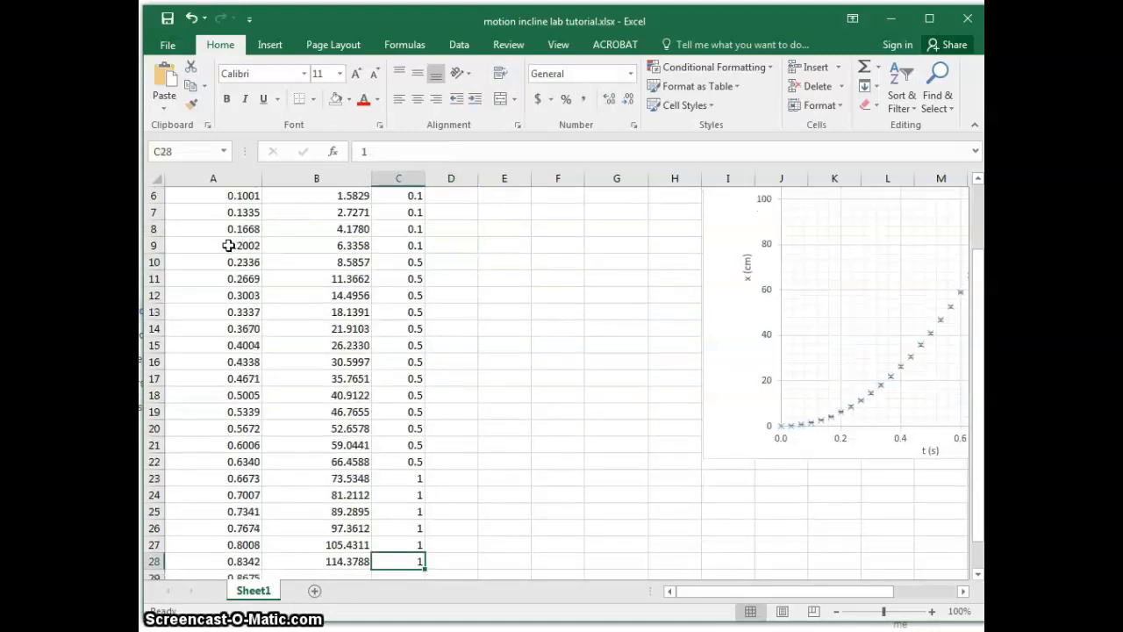
key(Right)
key(ctrl+shift+Up)
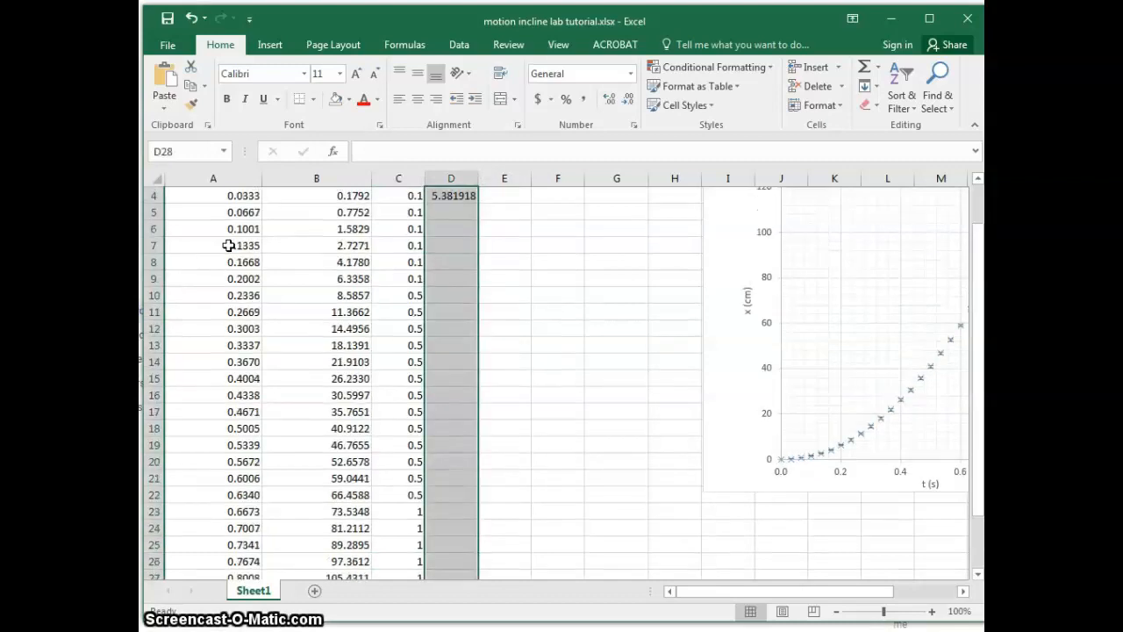
key(ctrl+d)
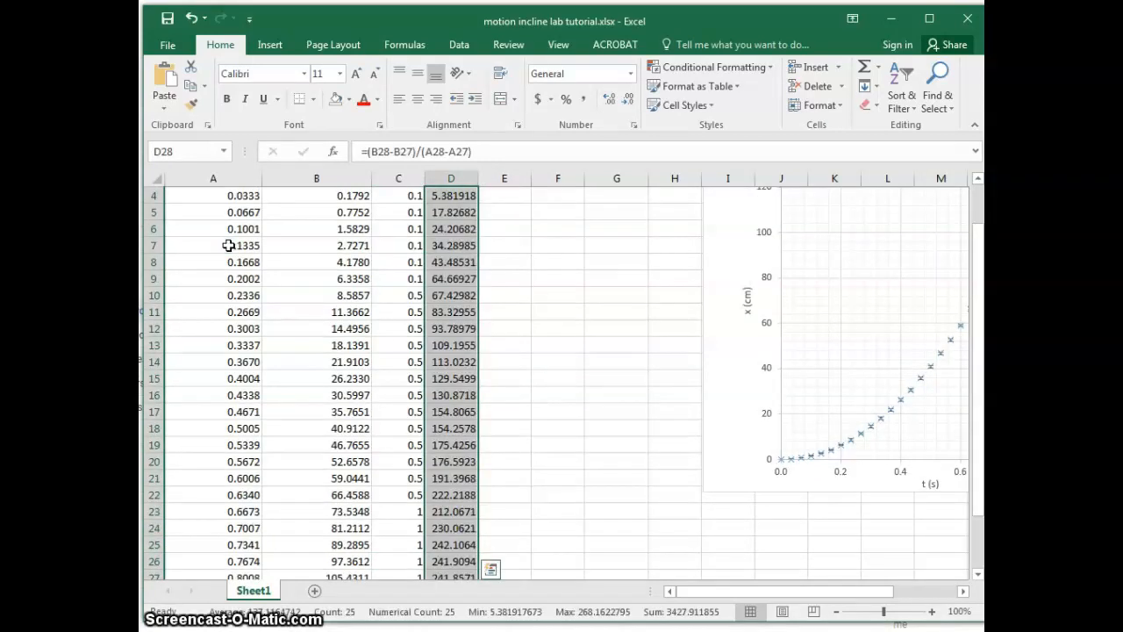
key(Down)
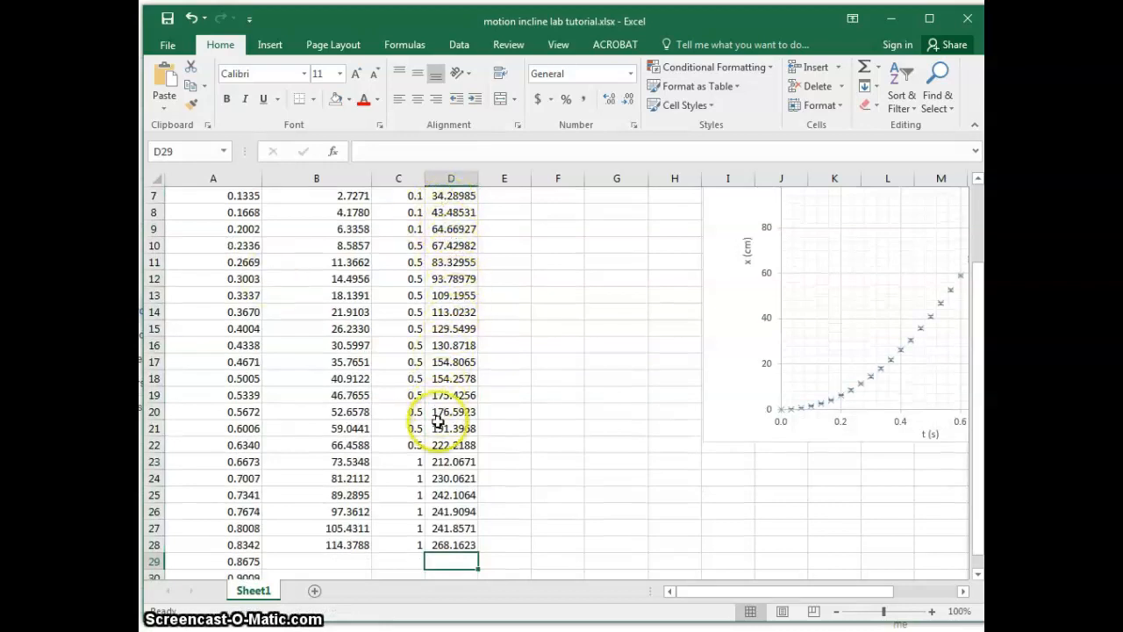
Enter 0 as the initial velocity in cell D3.
scroll(438, 421, up, 3)
click(450, 263)
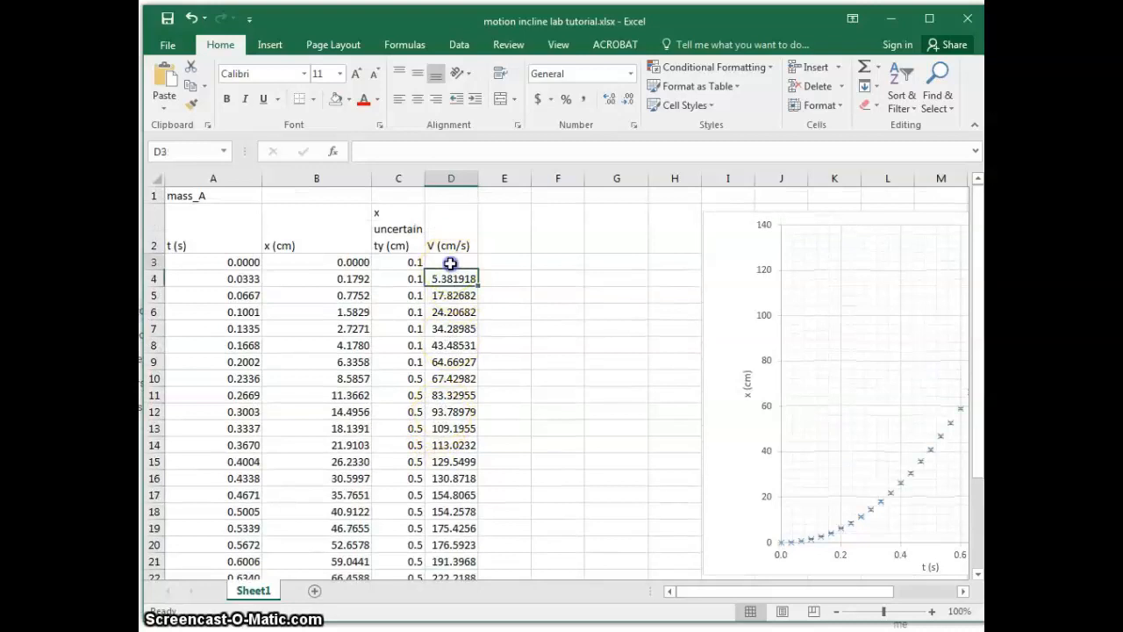
text(0)
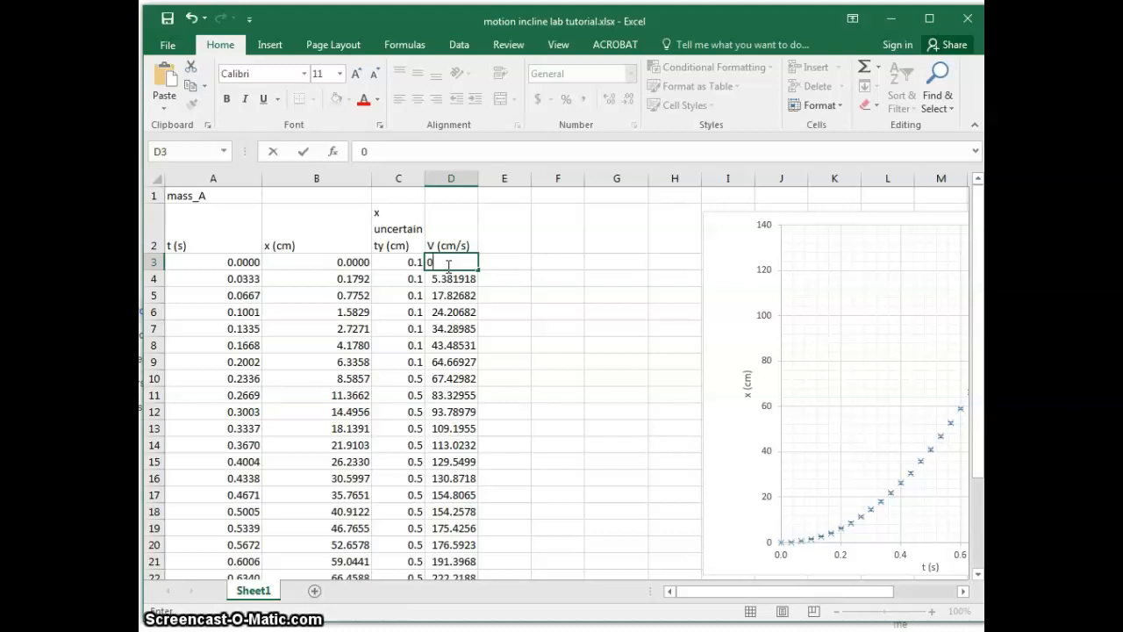
key(Return)
Shade cell D3, the initial velocity, with a light gold fill.
click(447, 265)
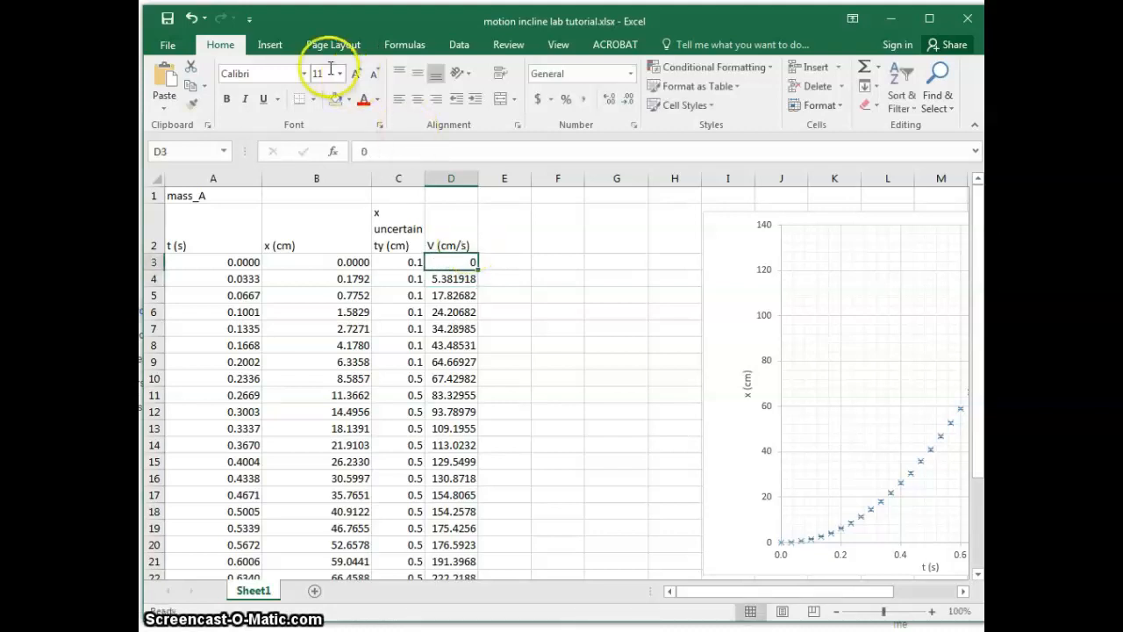
click(348, 98)
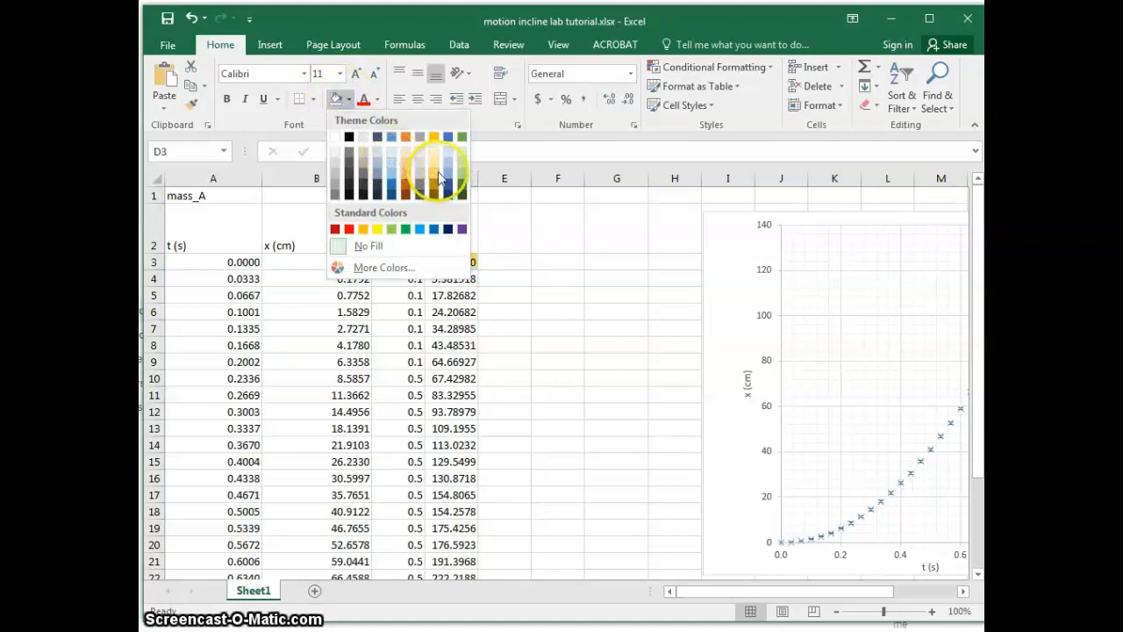
click(434, 151)
click(460, 261)
click(458, 284)
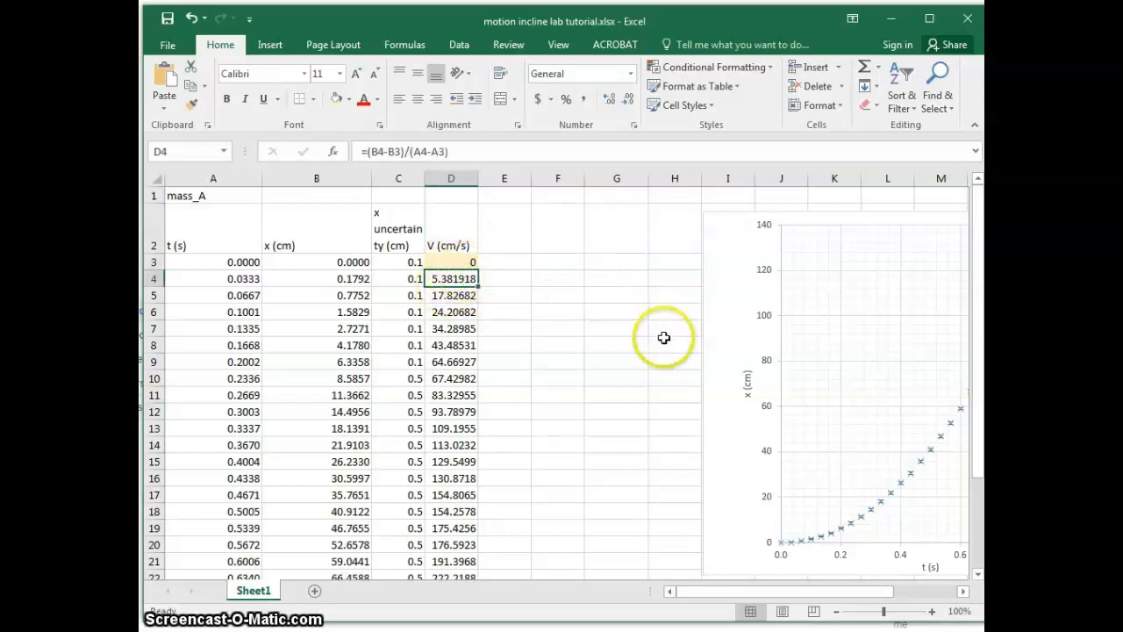
Copy the position-versus-time chart and paste the duplicate at cell H5.
drag(709, 593, 762, 611)
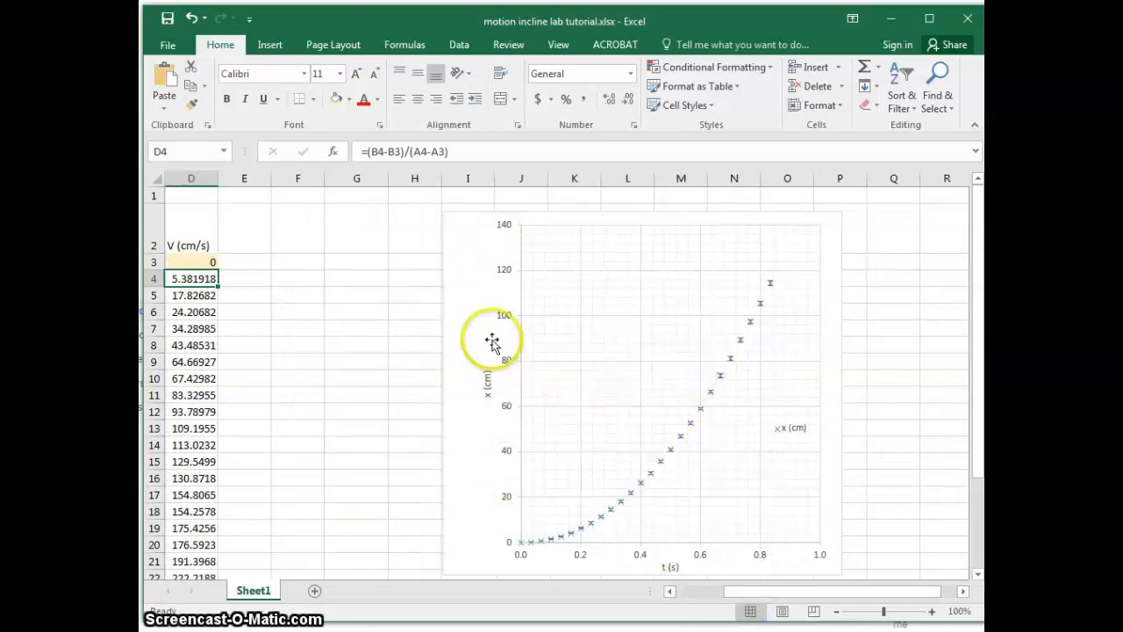
click(460, 321)
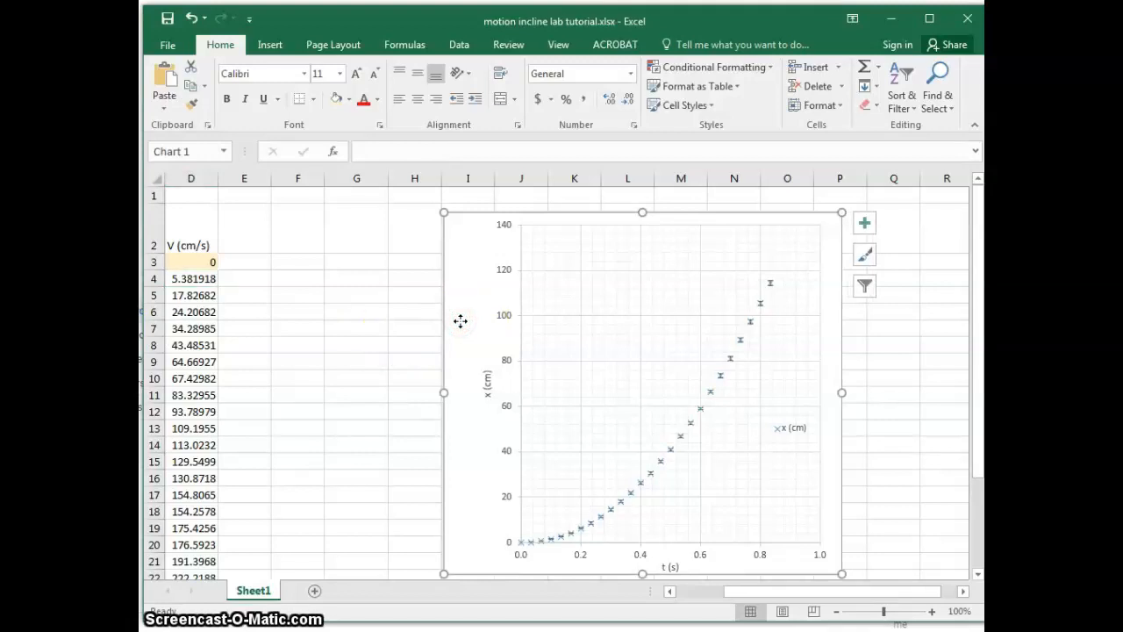
right_click(462, 314)
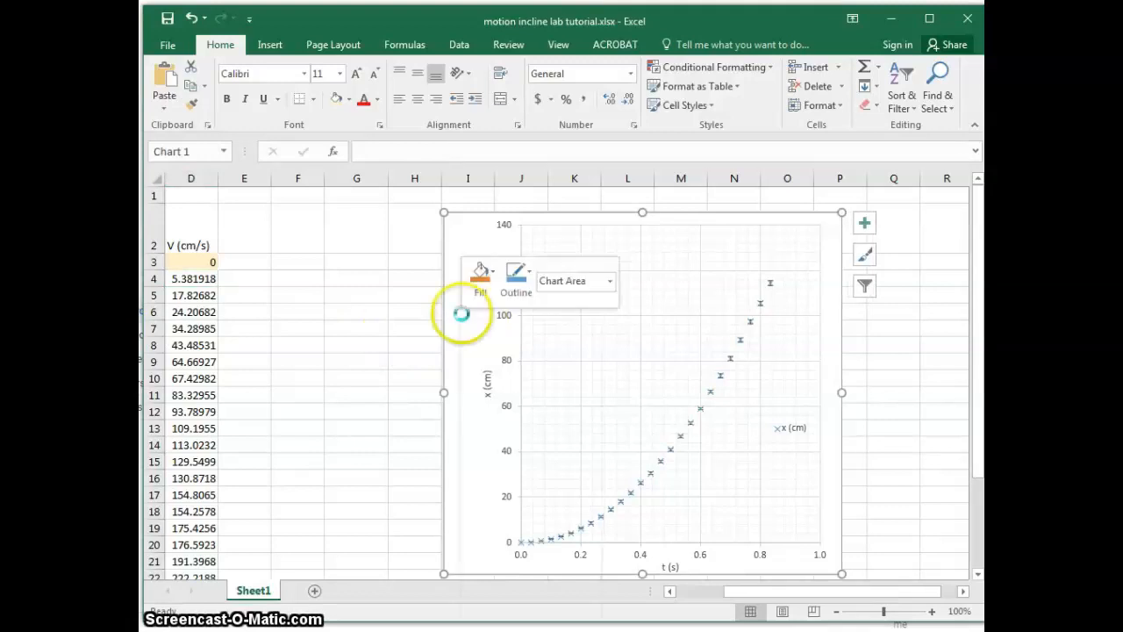
click(368, 246)
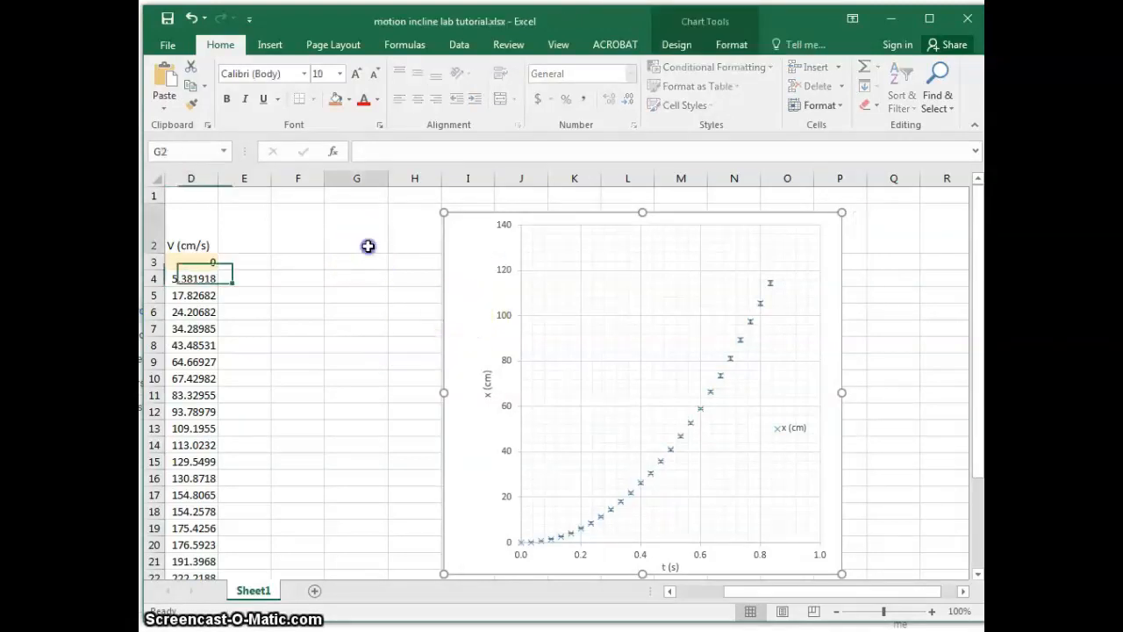
click(401, 263)
click(404, 290)
key(ctrl+v)
Change the duplicated chart's vertical axis title to V (cm/s).
scroll(396, 342, down, 2)
click(436, 327)
double_click(437, 326)
click(432, 325)
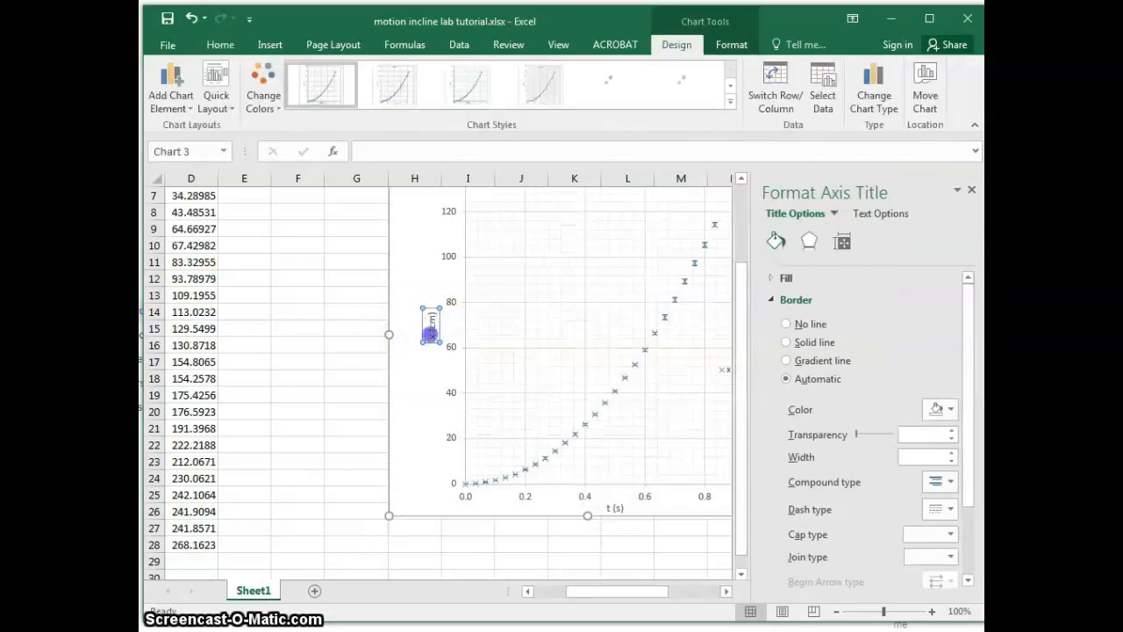
key(BackSpace)
text(v)
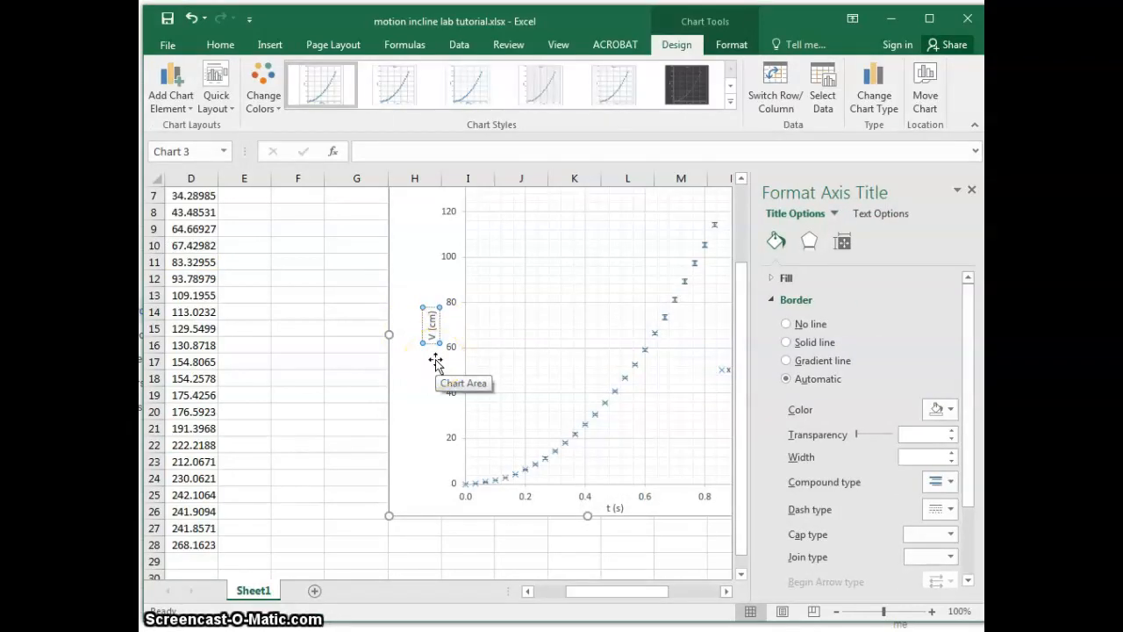
Edit the duplicated chart's data series so its Y values come from Sheet1!$D$3:$D$30.
right_click(516, 305)
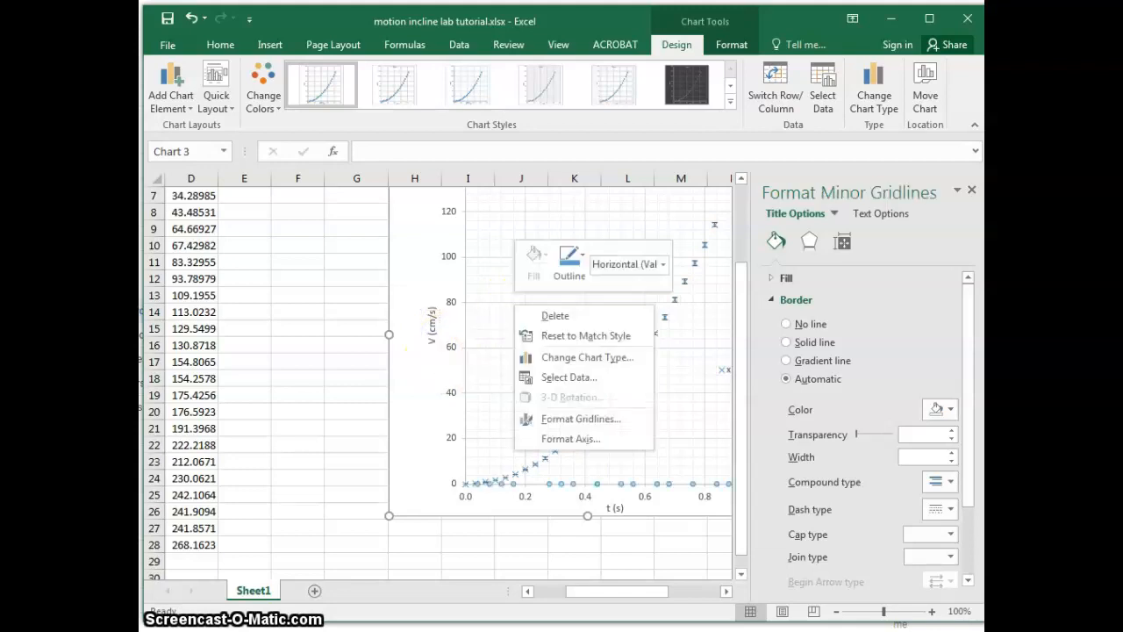
click(564, 381)
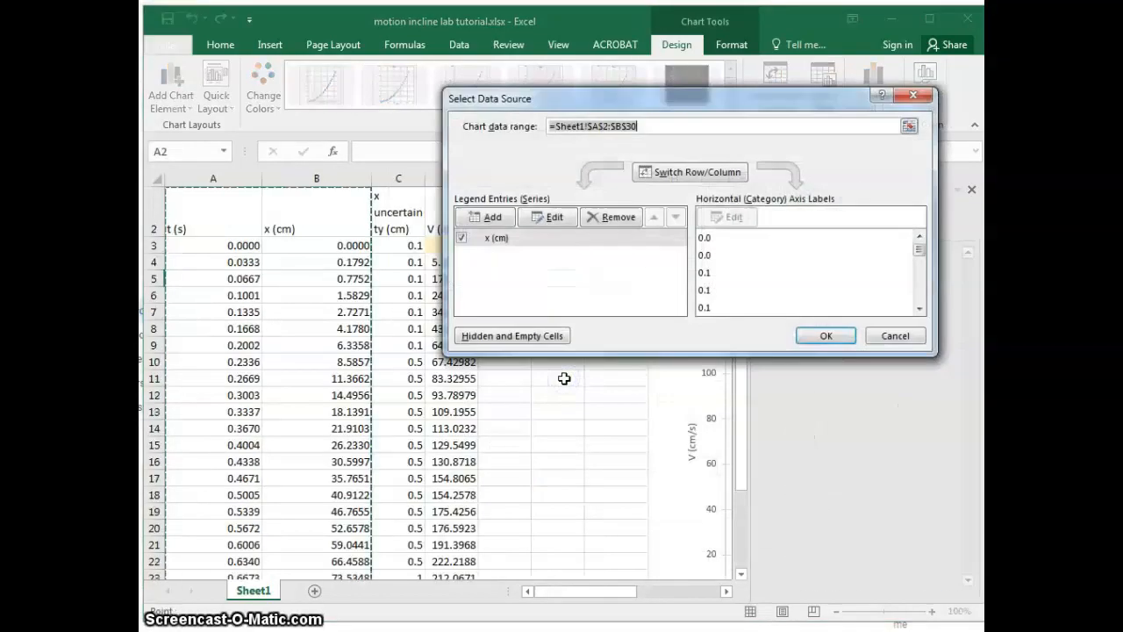
click(550, 219)
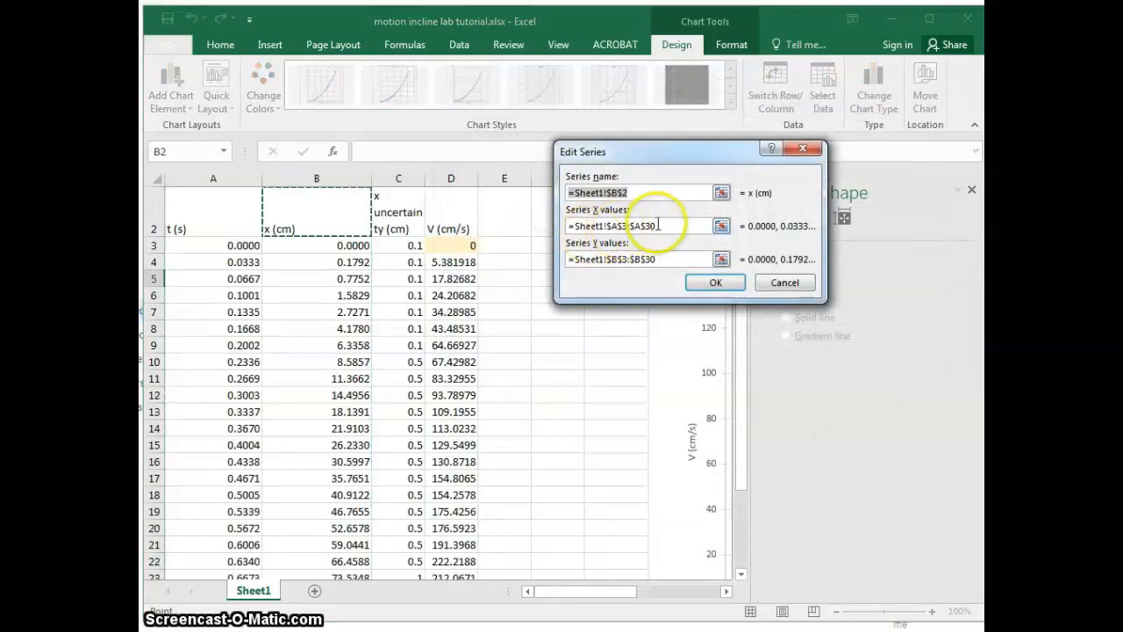
drag(658, 226, 571, 227)
drag(706, 259, 570, 260)
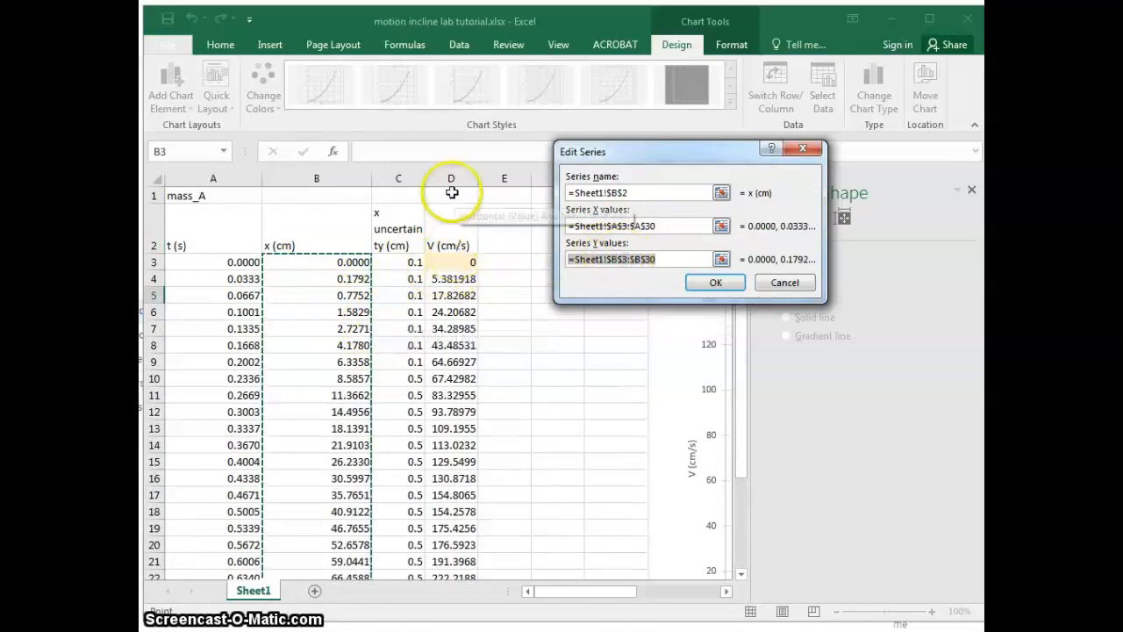
click(613, 259)
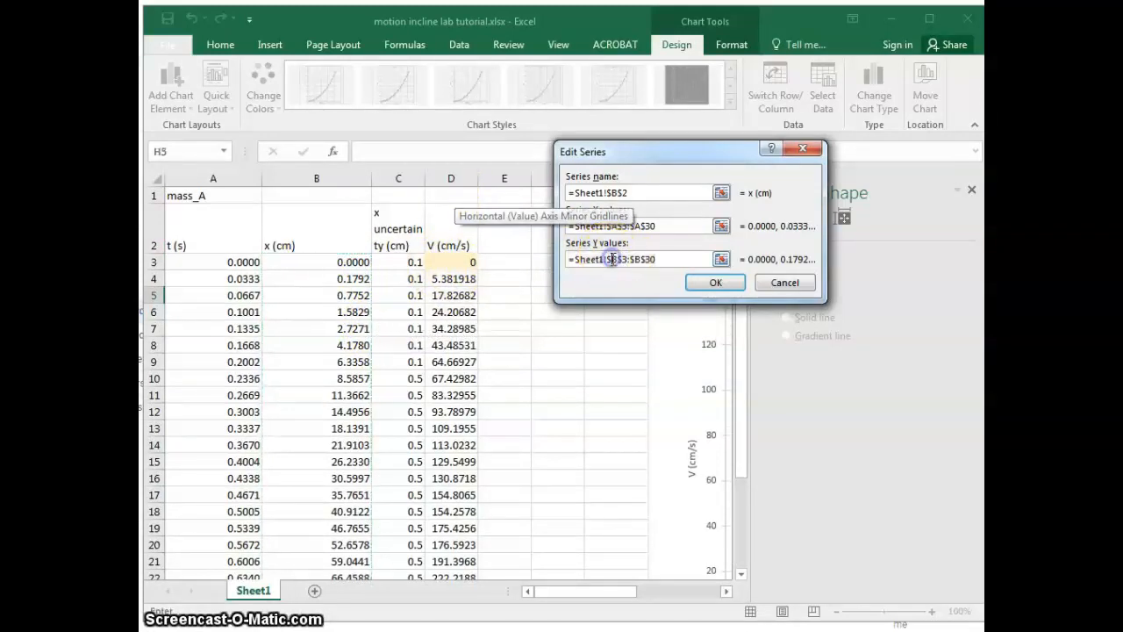
text(d)
click(641, 260)
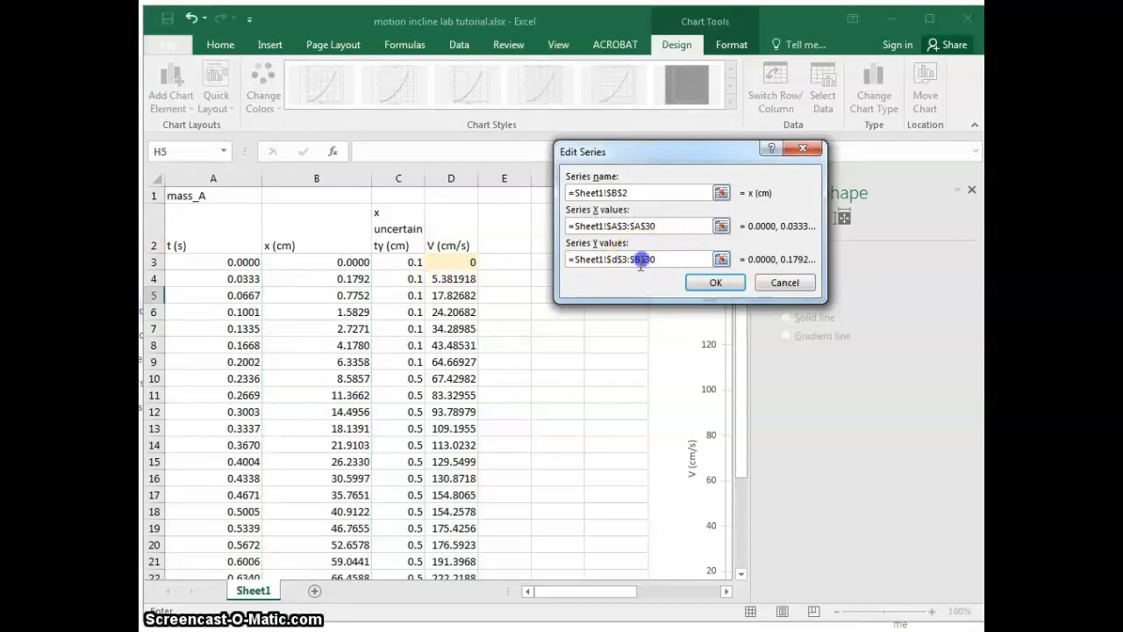
key(BackSpace)
text(d)
key(Return)
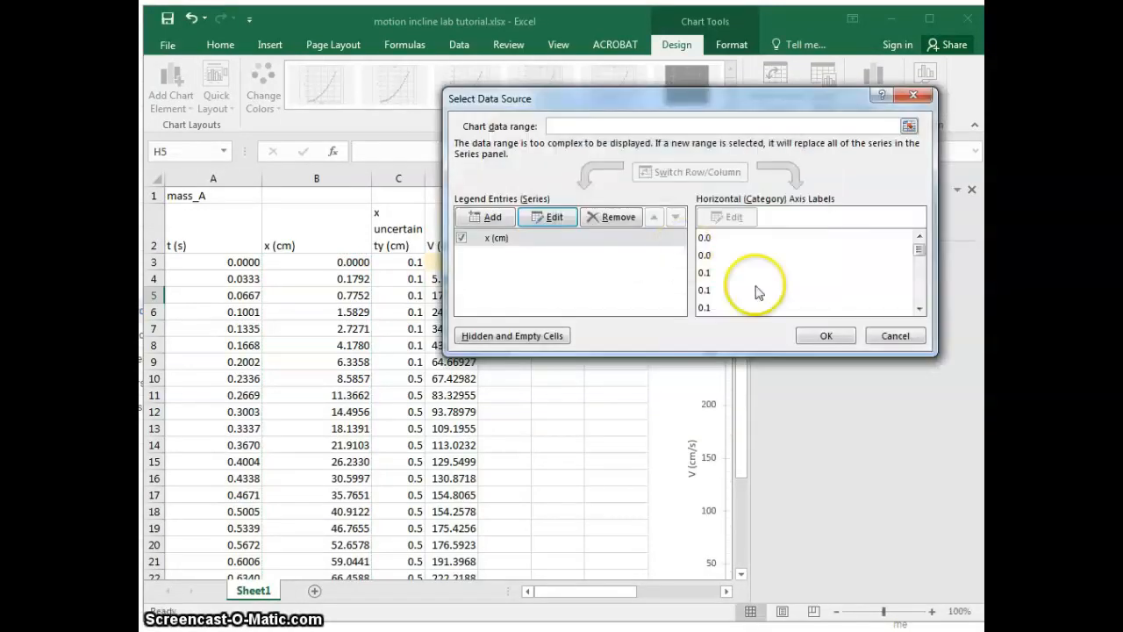
click(824, 334)
Add the column headers V min (cm/s) in E2 and V max (cm/s) in F2.
drag(592, 594, 657, 590)
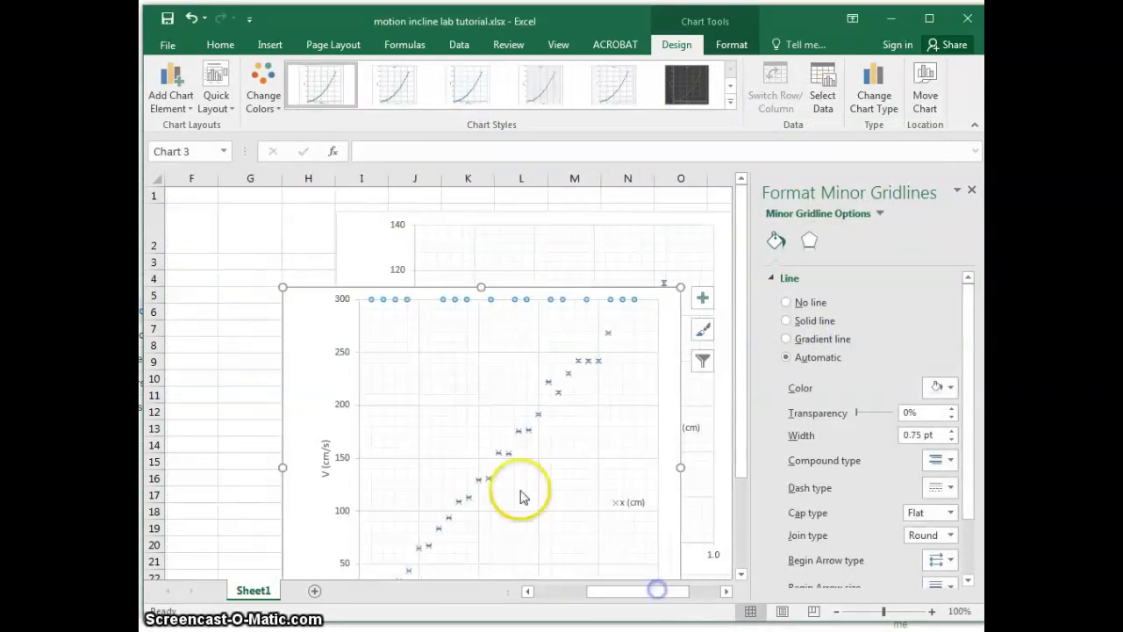
scroll(521, 497, down, 3)
scroll(459, 401, up, 1)
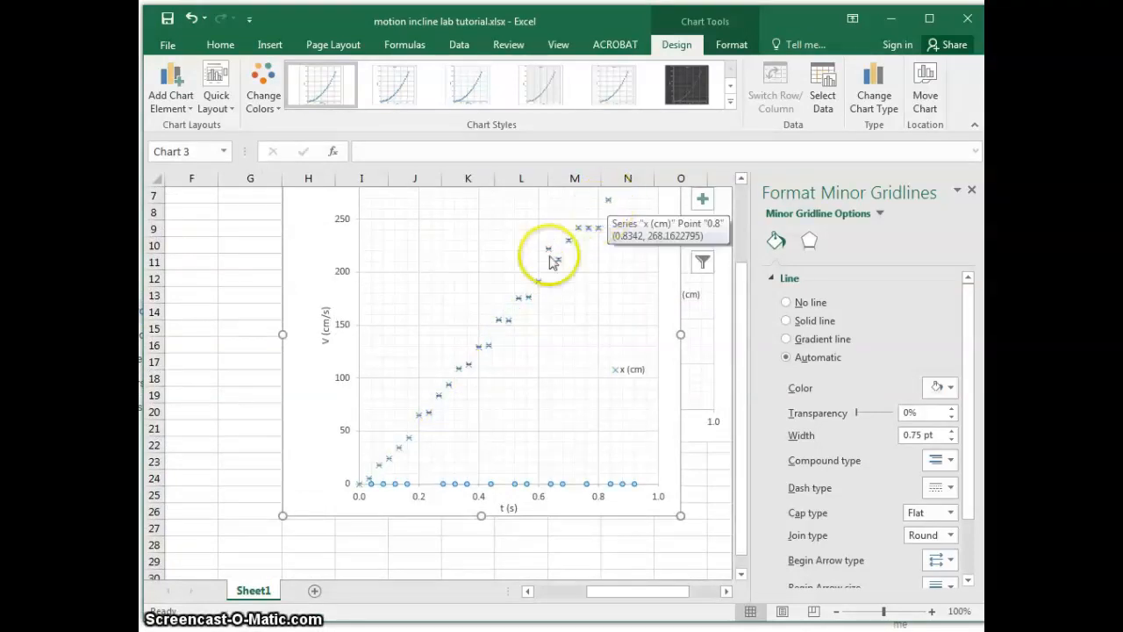
drag(623, 593, 556, 592)
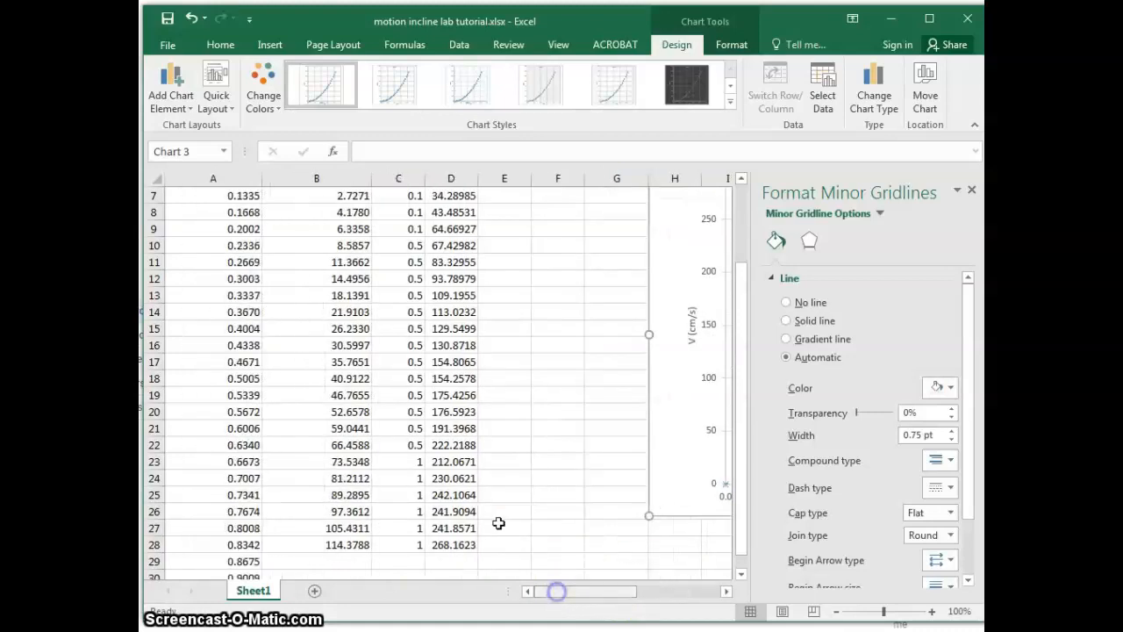
scroll(496, 518, up, 2)
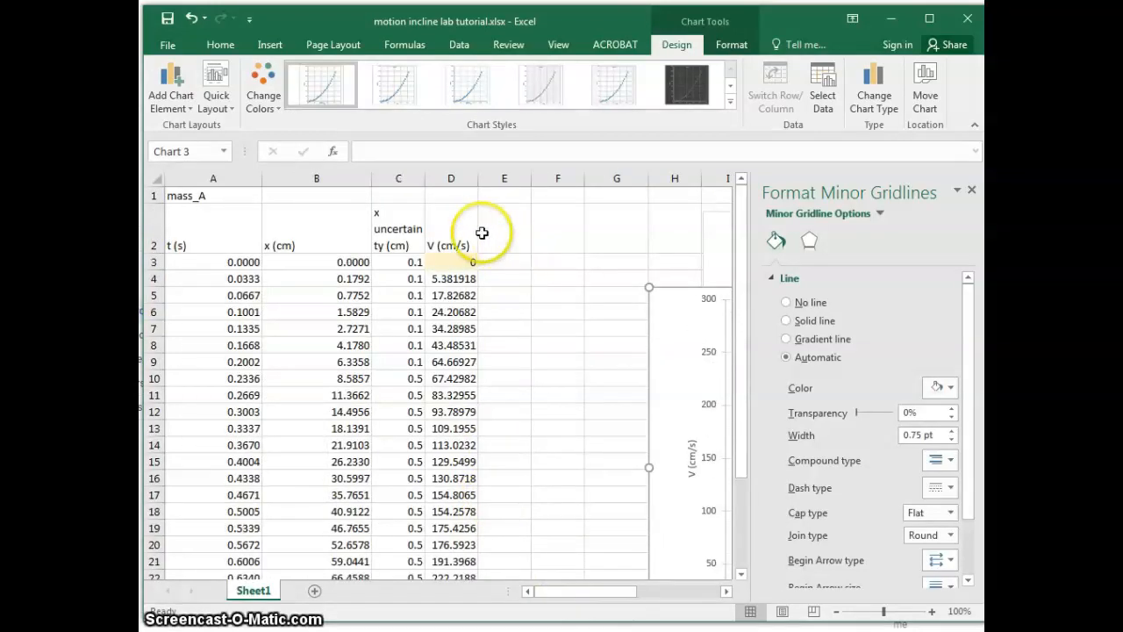
click(509, 233)
text(V min (c)
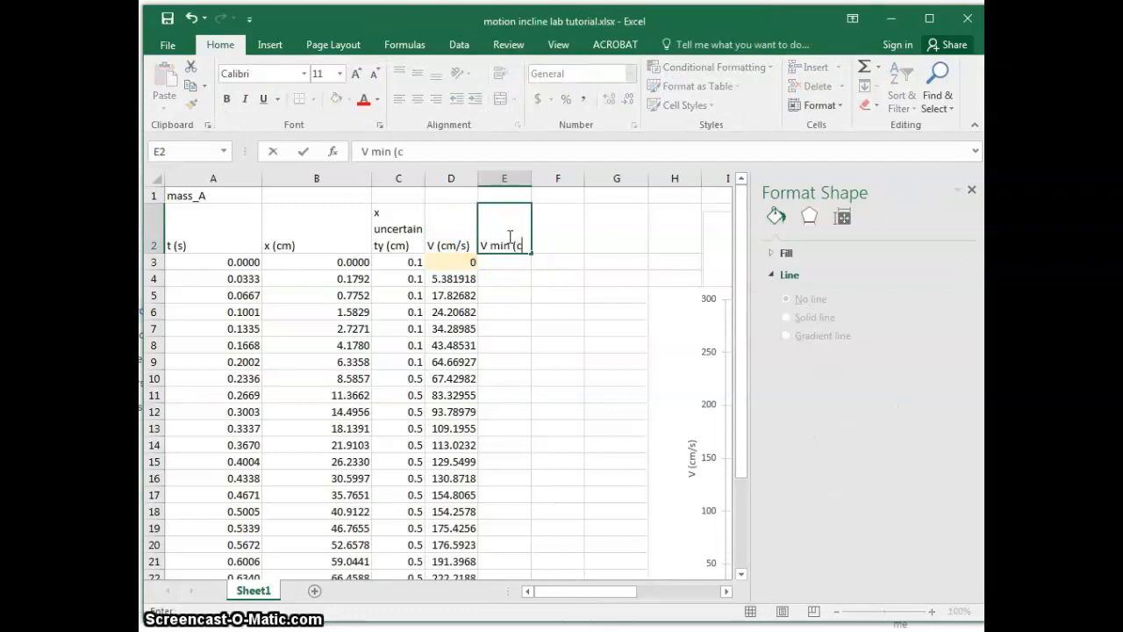
text(m/s))
key(Tab)
text(V m)
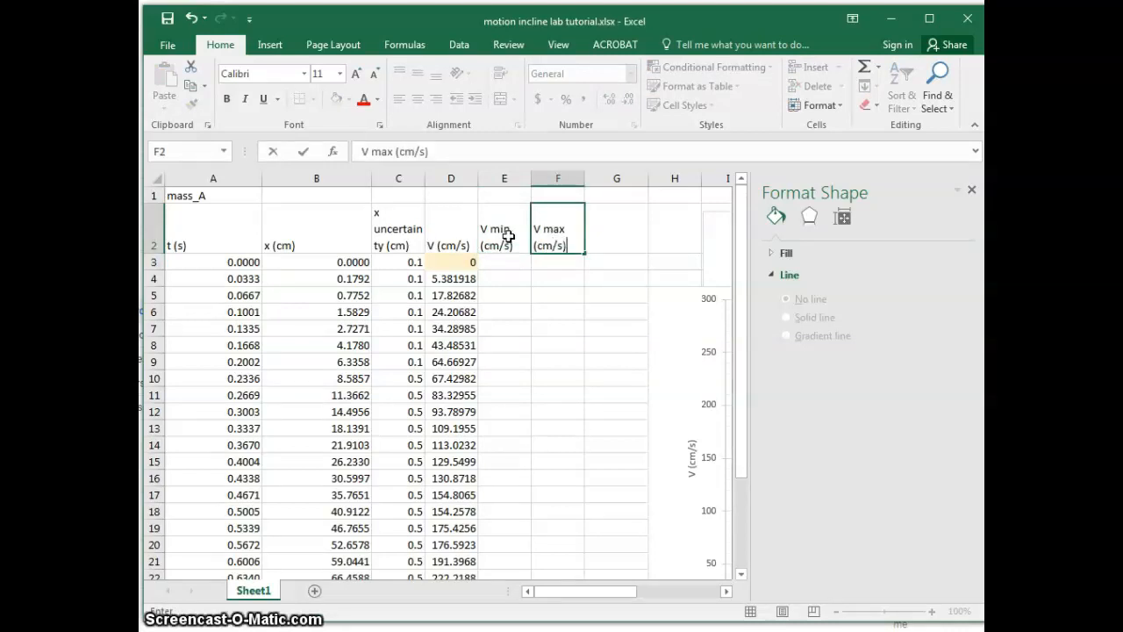
key(Tab)
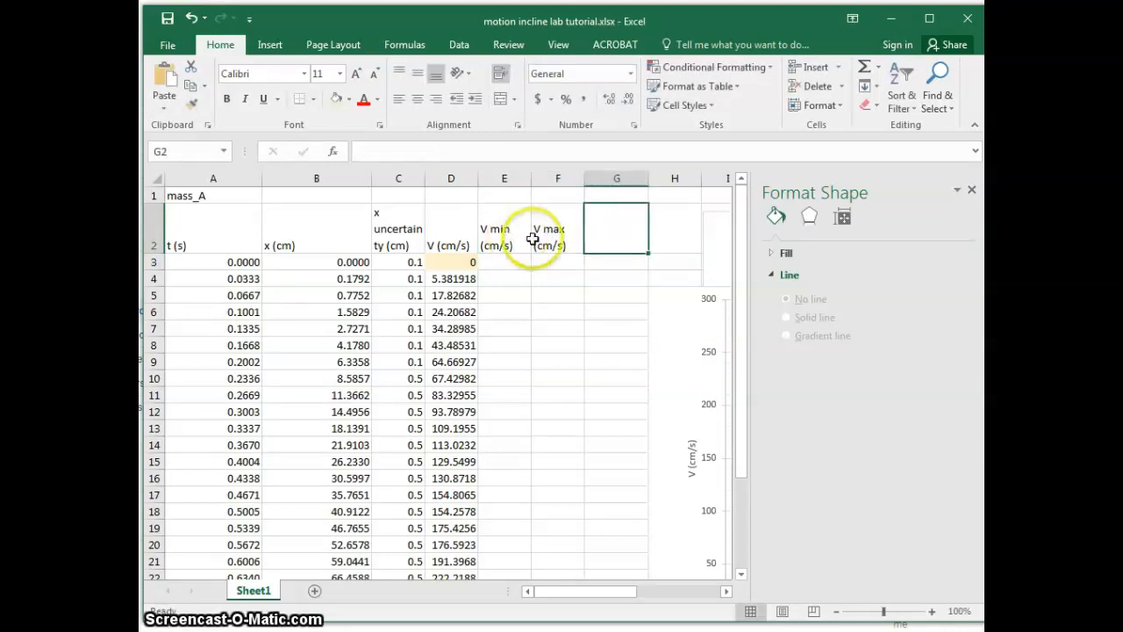
click(450, 235)
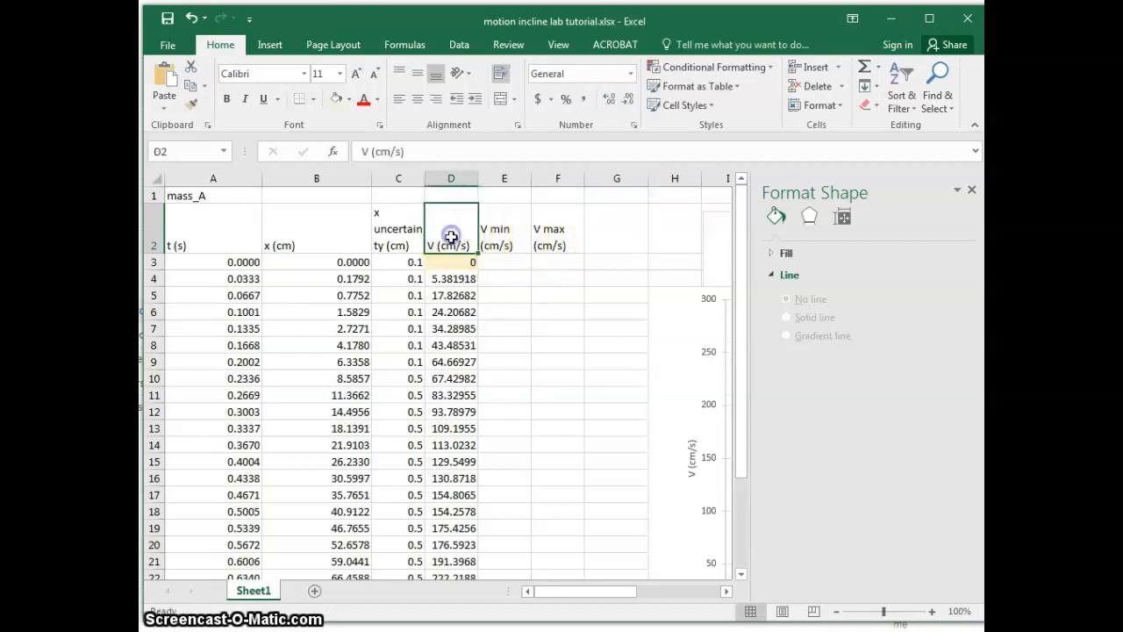
Add the column header V Uncertainty (cm/s) in G2.
click(597, 237)
text(V U)
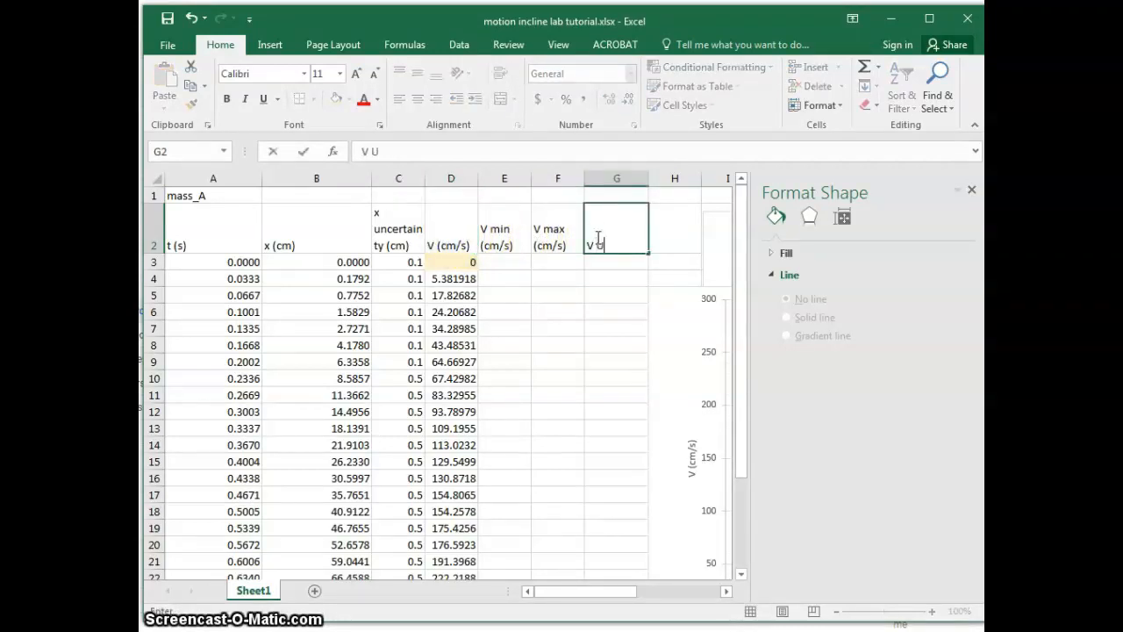
text(ncertainty (cm/s)
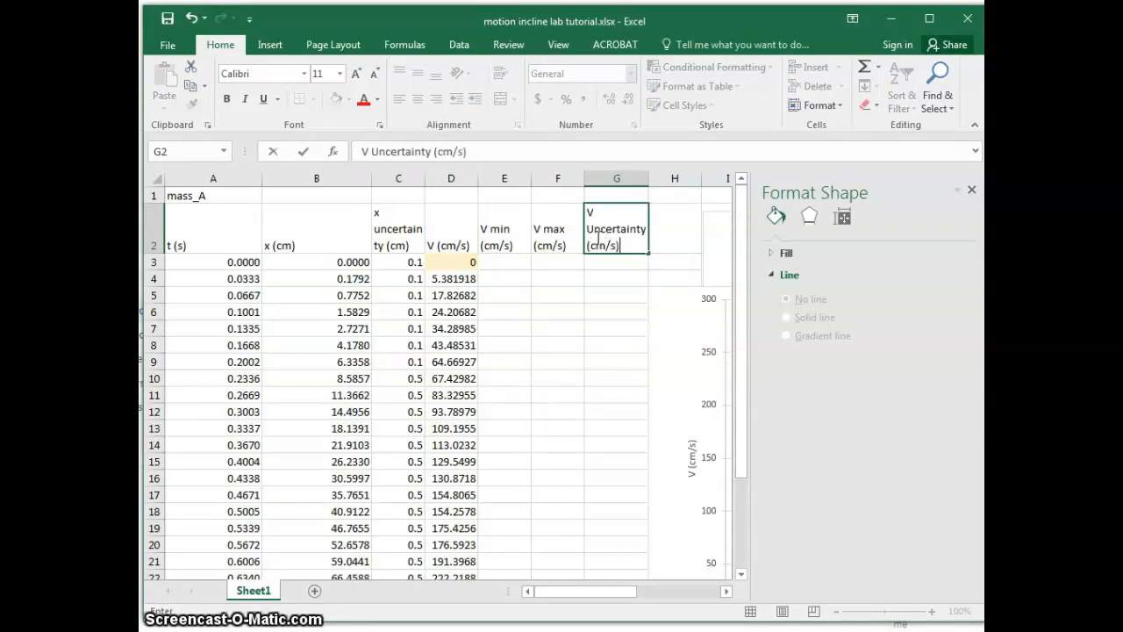
key(Return)
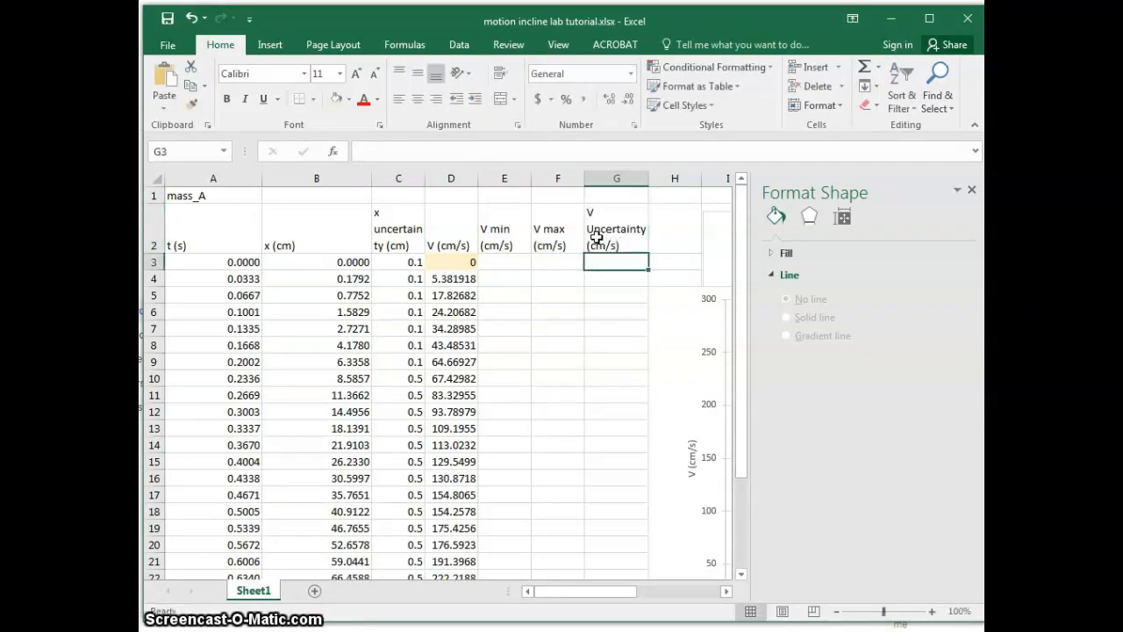
Copy the velocity formula text =(B4-B3)/(A4-A3) from D4 into the V min cell E4, keeping its cell references.
click(504, 279)
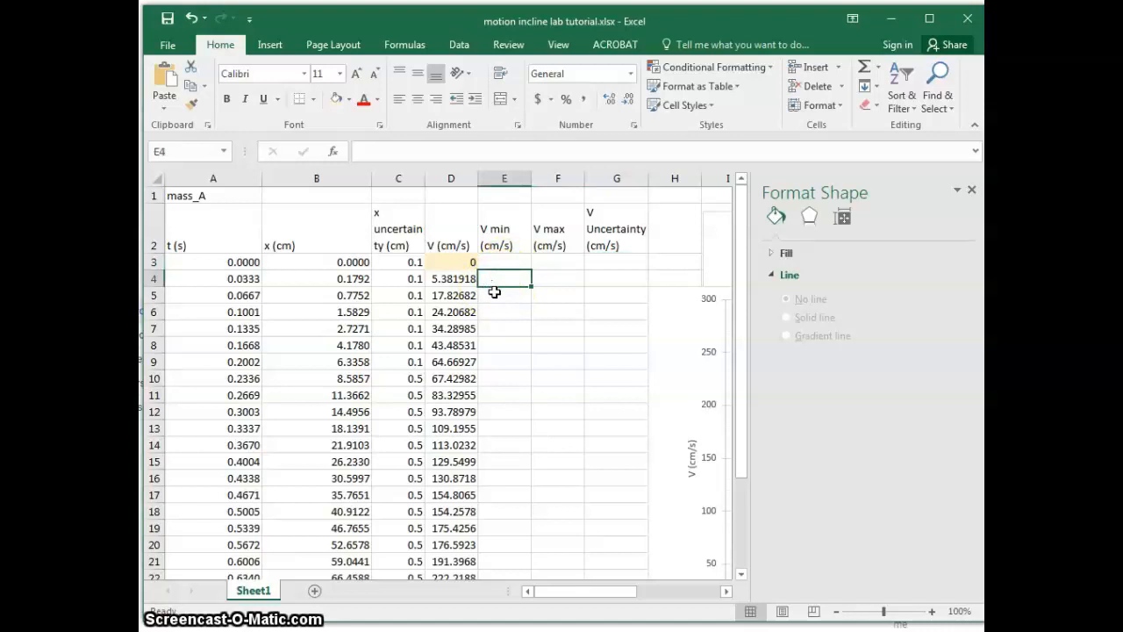
click(473, 279)
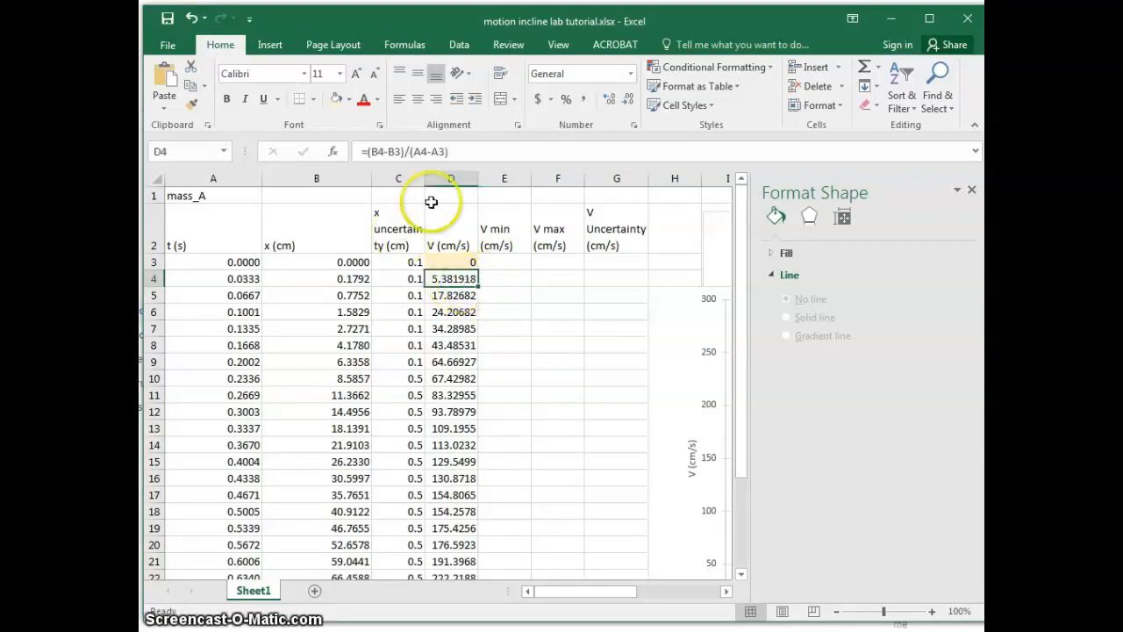
drag(452, 151, 360, 159)
key(ctrl+c)
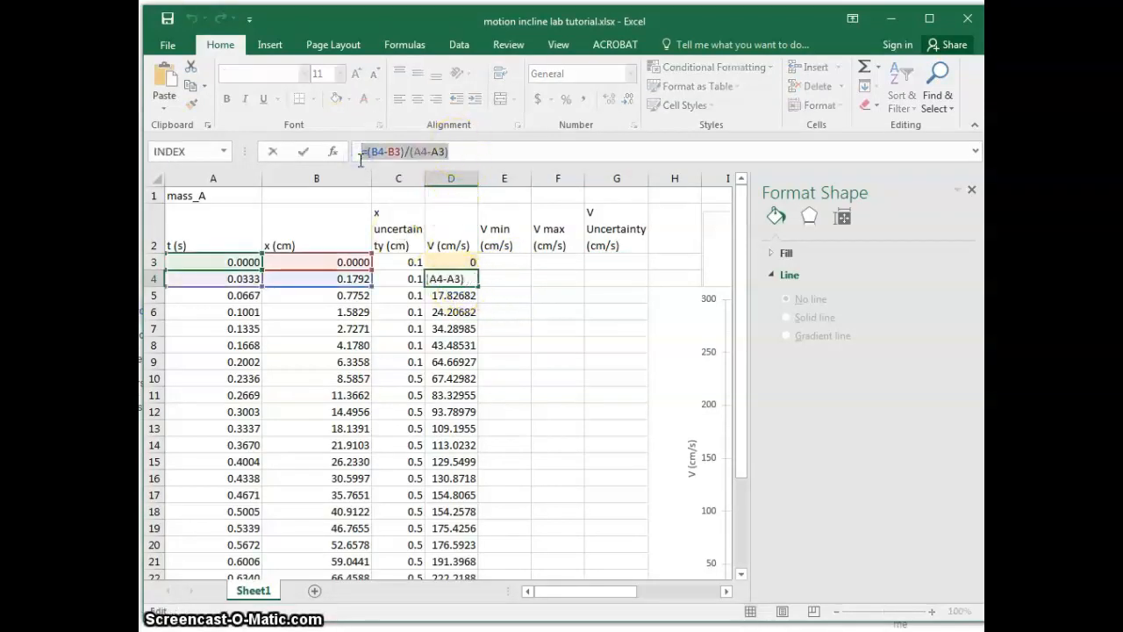
key(Return)
key(Right)
key(Up)
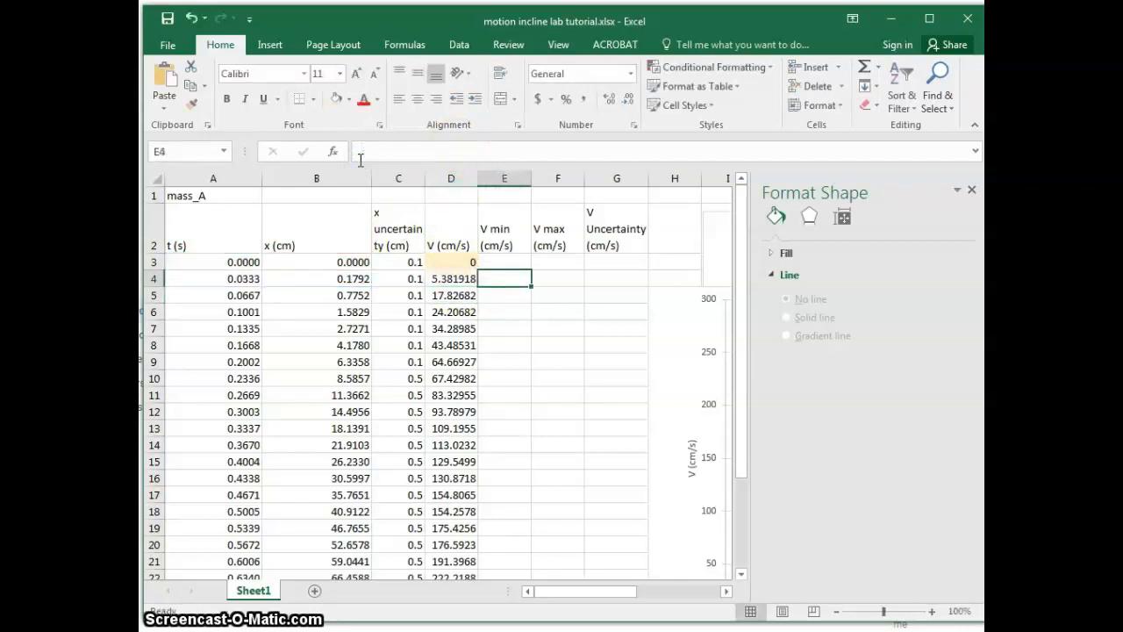
click(375, 149)
key(ctrl+v)
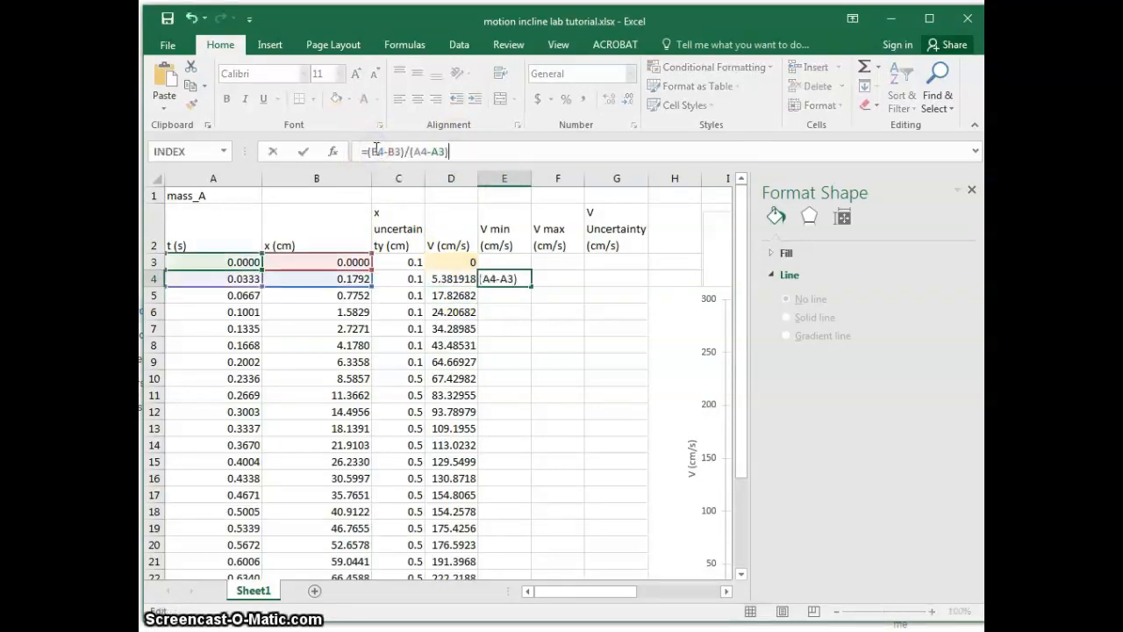
Edit the V min formula in E4 to =((B4-C4)-(B3+C3))/(A4-A3) so it includes the position uncertainties.
double_click(379, 152)
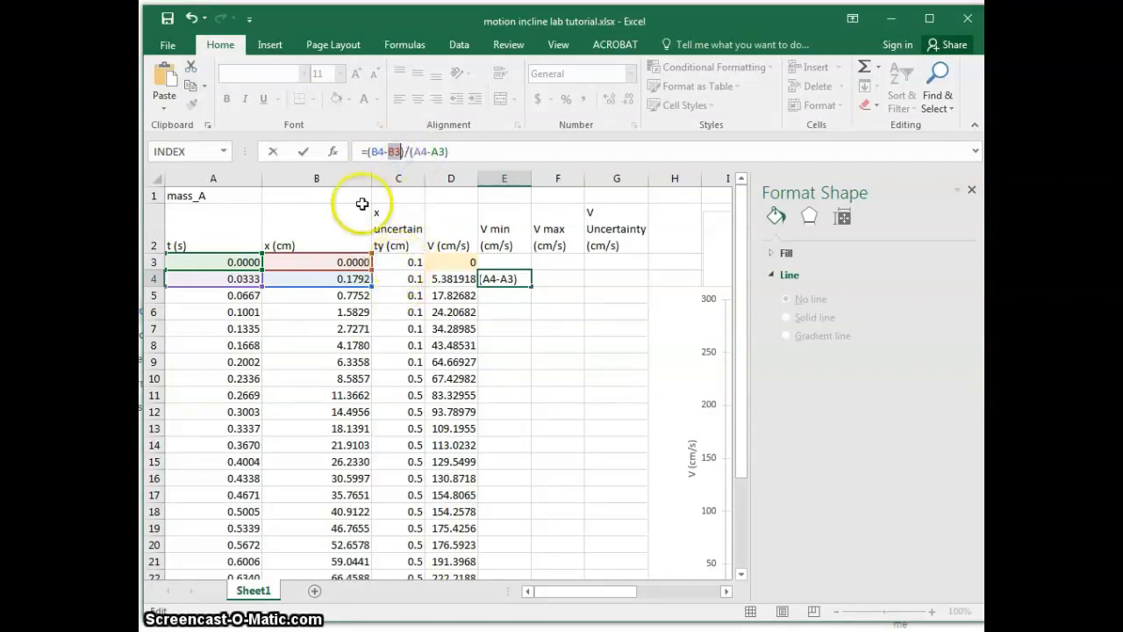
click(374, 152)
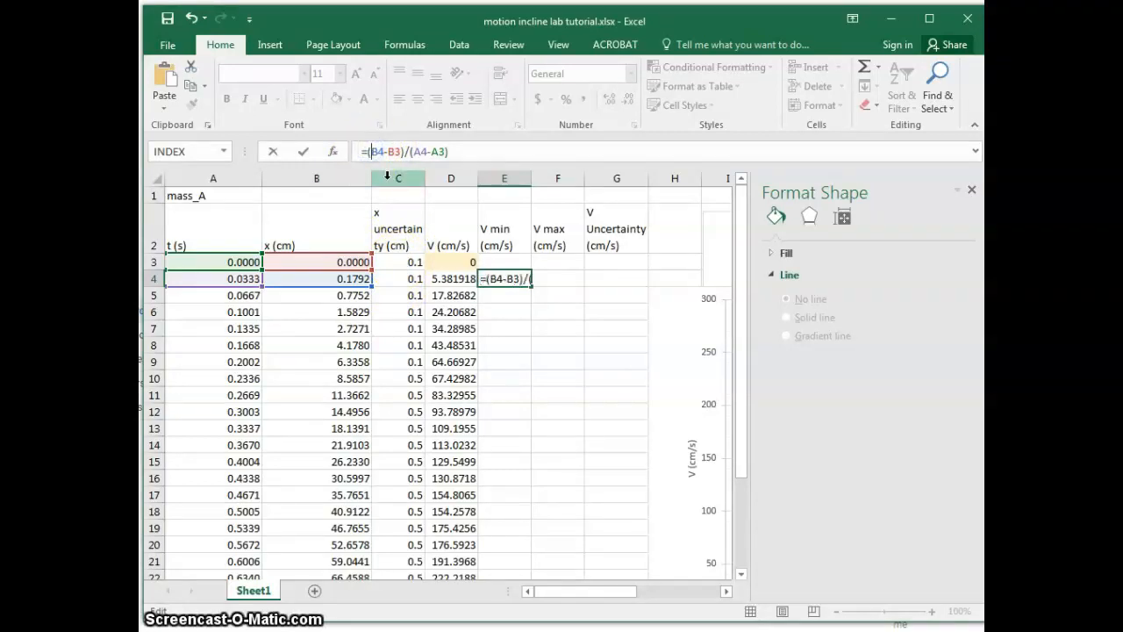
click(388, 151)
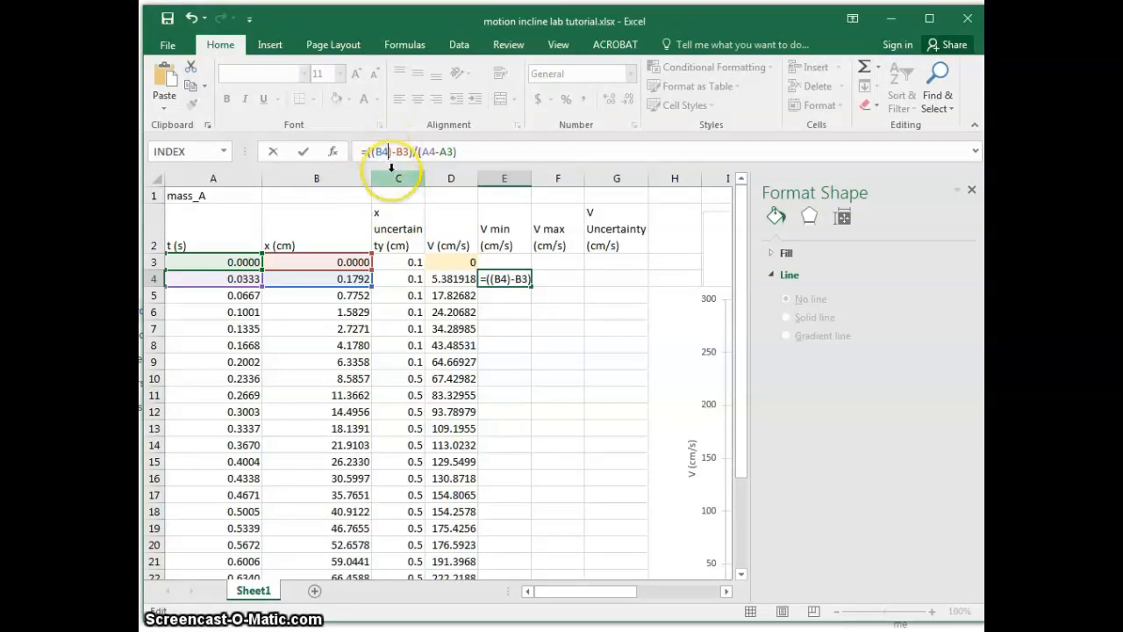
text(-)
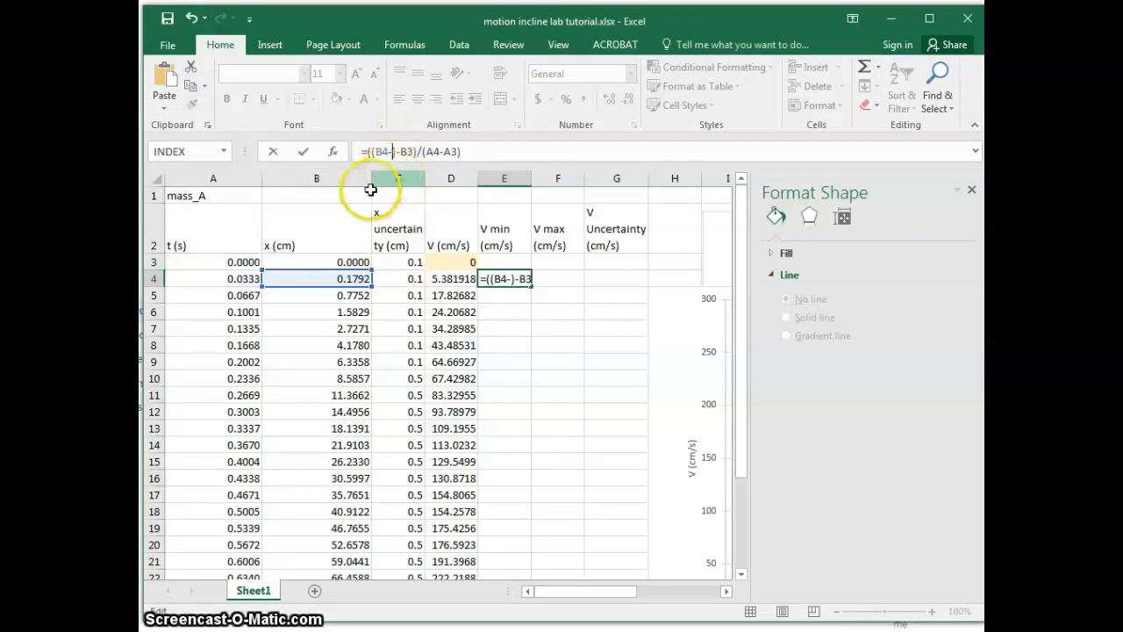
click(407, 279)
click(416, 151)
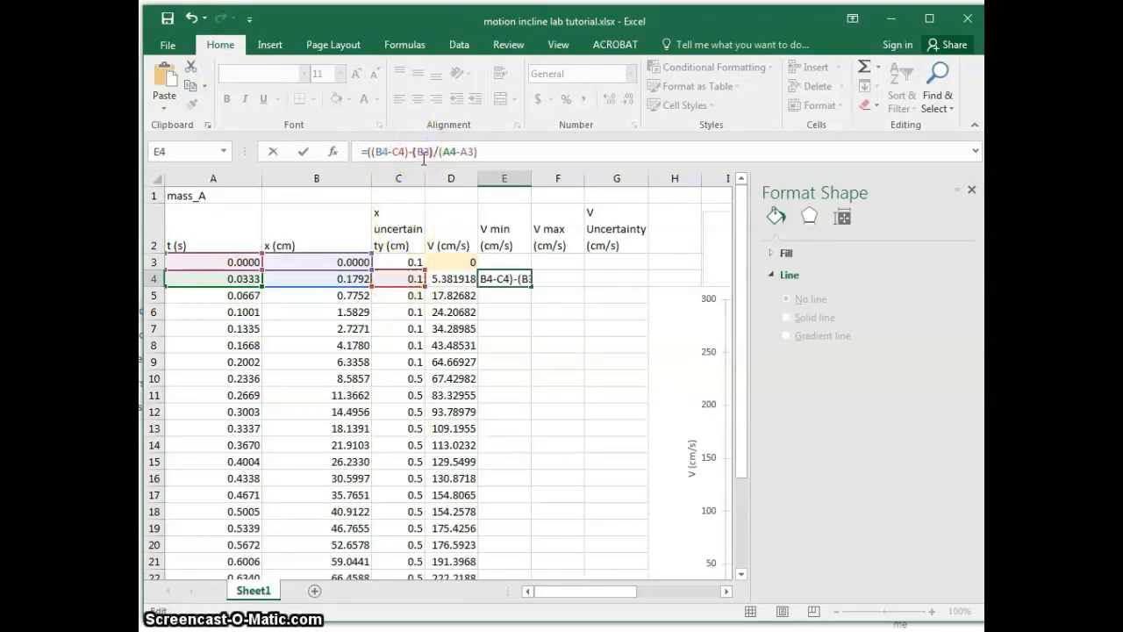
click(429, 154)
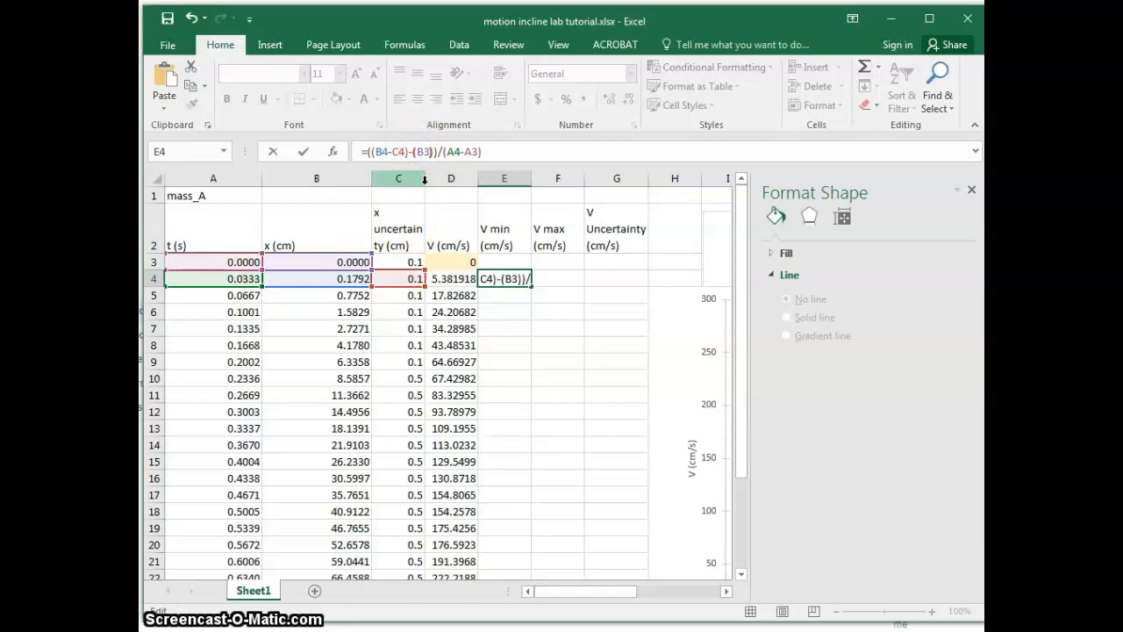
click(425, 153)
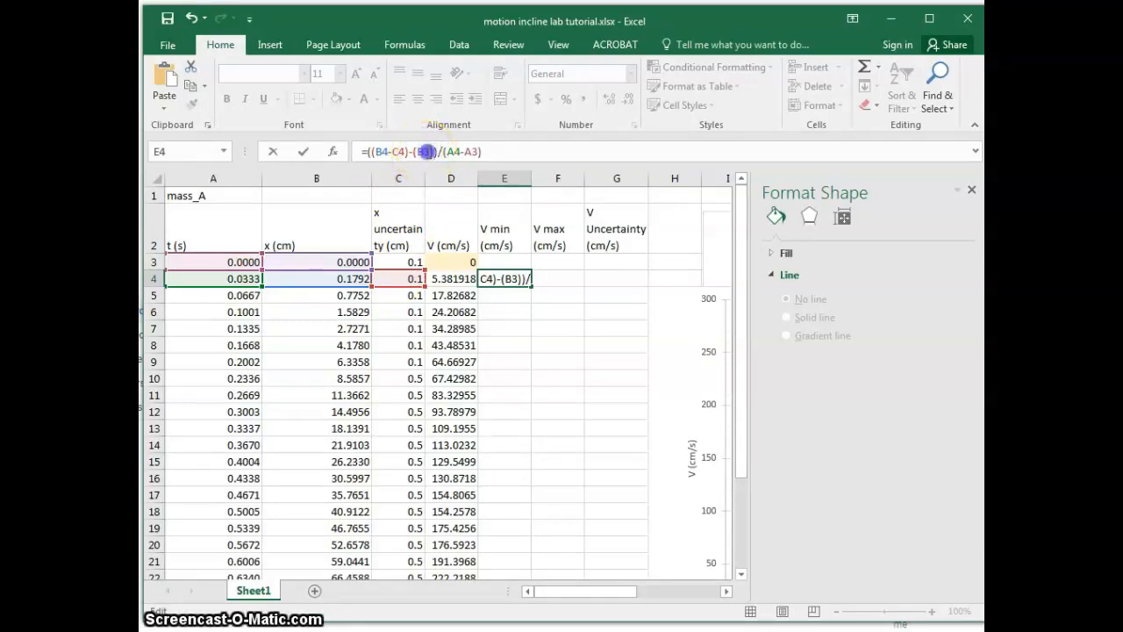
text(+)
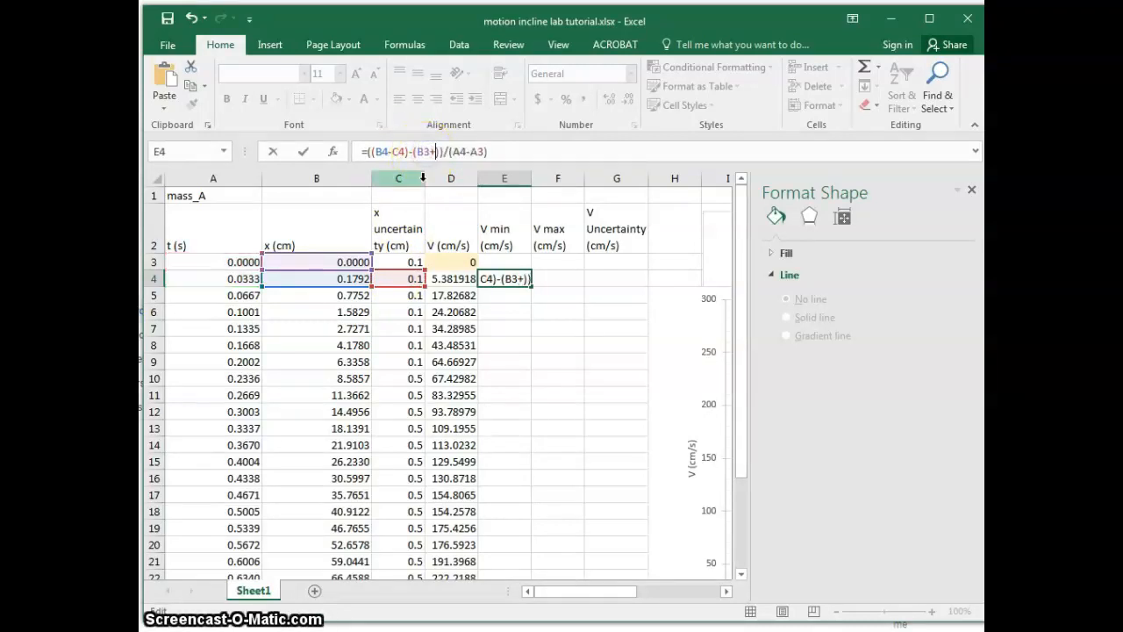
click(388, 261)
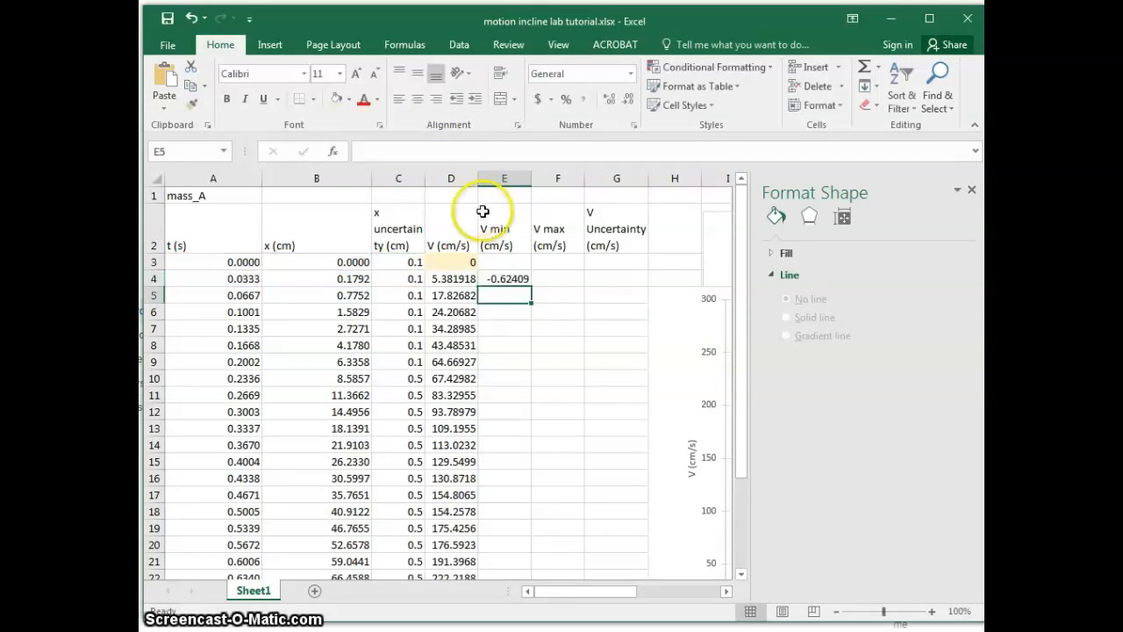
Fill the V min formula from E4 down through E8.
click(513, 279)
click(449, 276)
click(502, 278)
drag(534, 317, 530, 350)
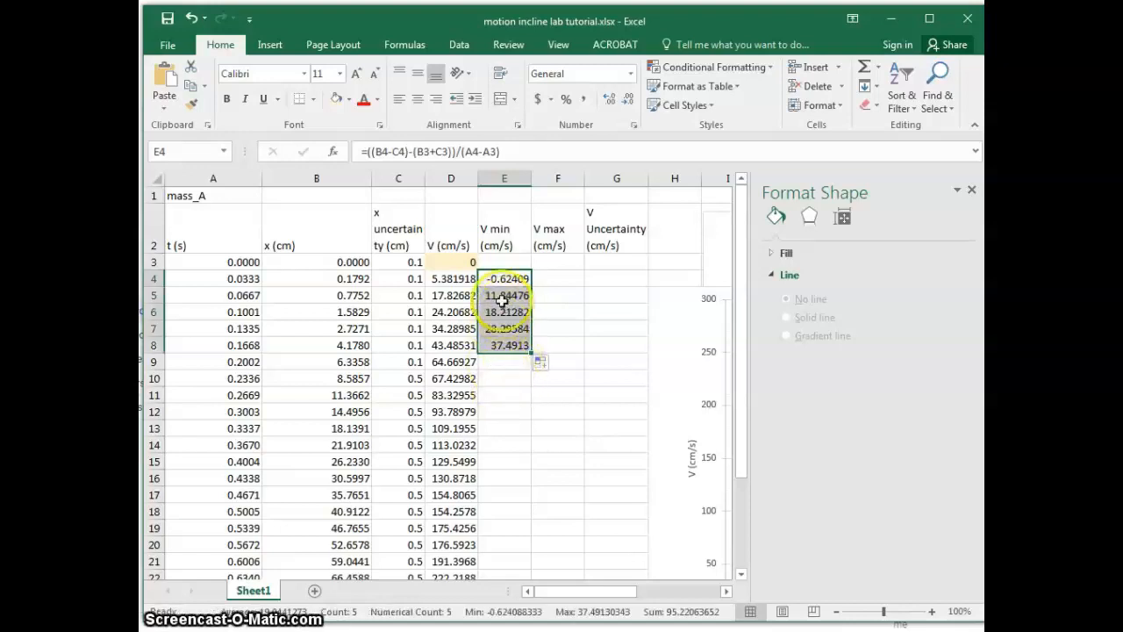
Compare V min with V, try an x uncertainty of 0.01 in C4, and undo that trial value.
click(488, 298)
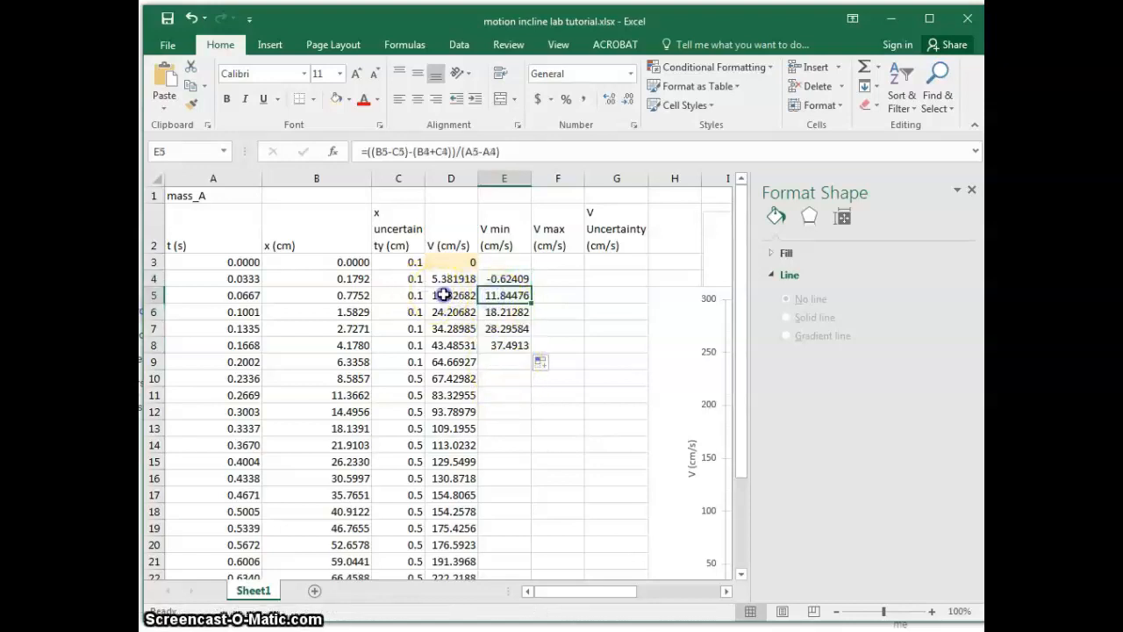
click(444, 295)
click(451, 313)
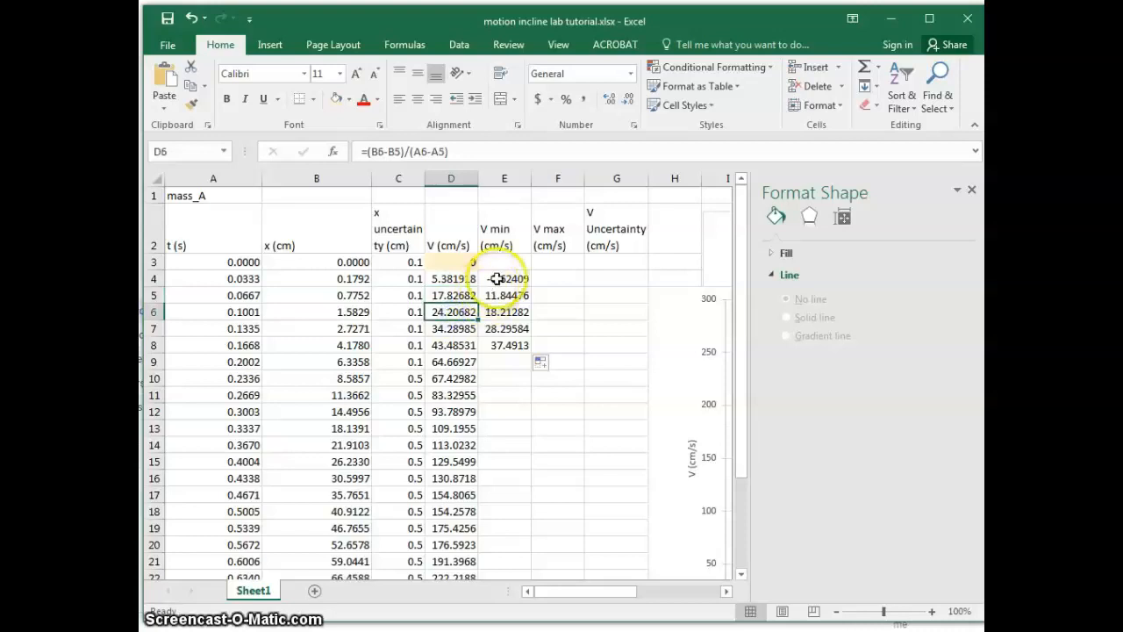
click(496, 279)
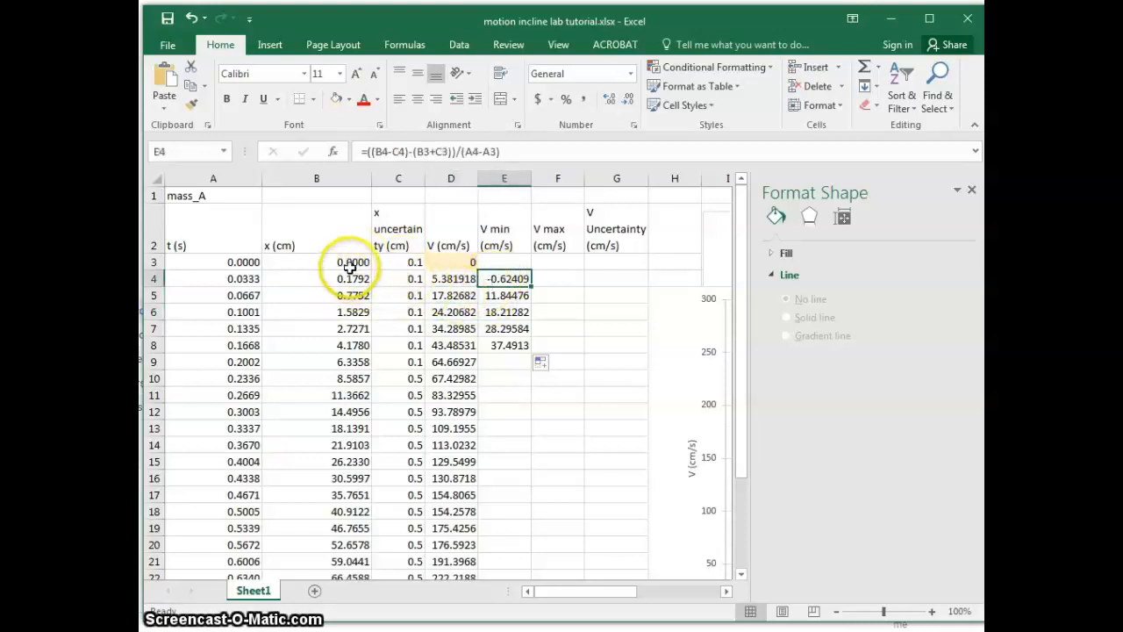
click(409, 279)
text(.)
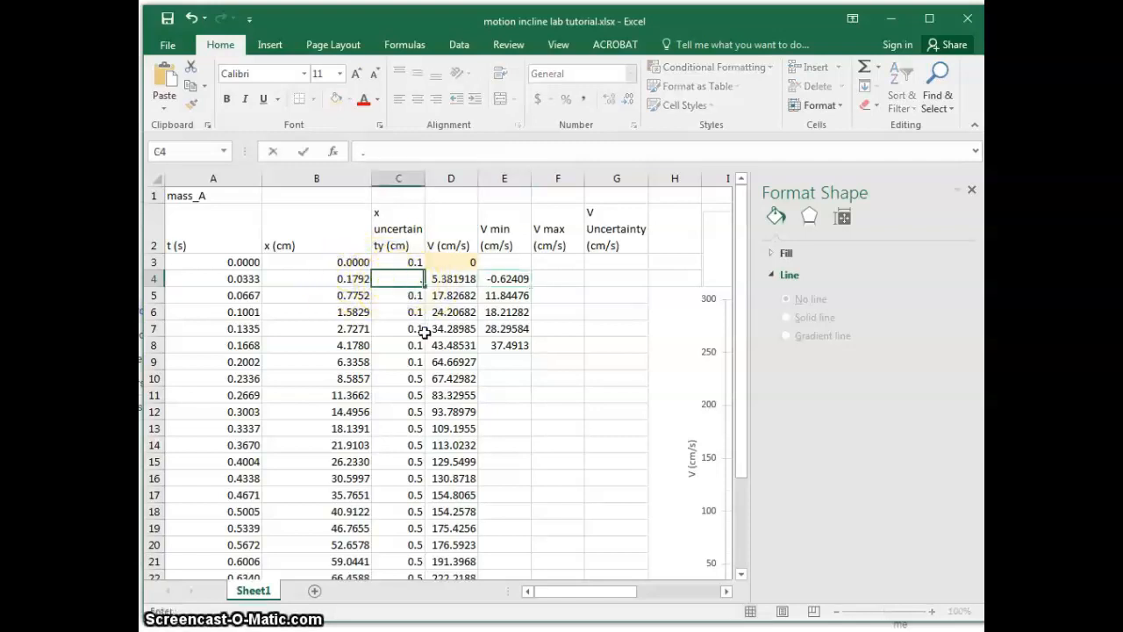
text(01)
key(Return)
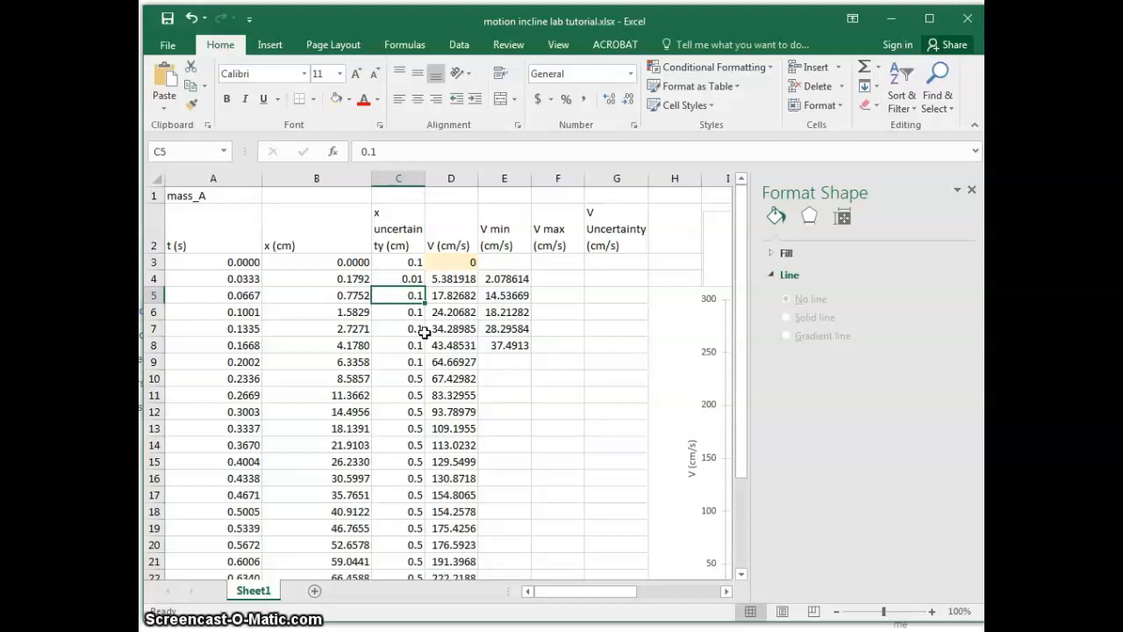
key(ctrl+z)
key(ctrl+z)
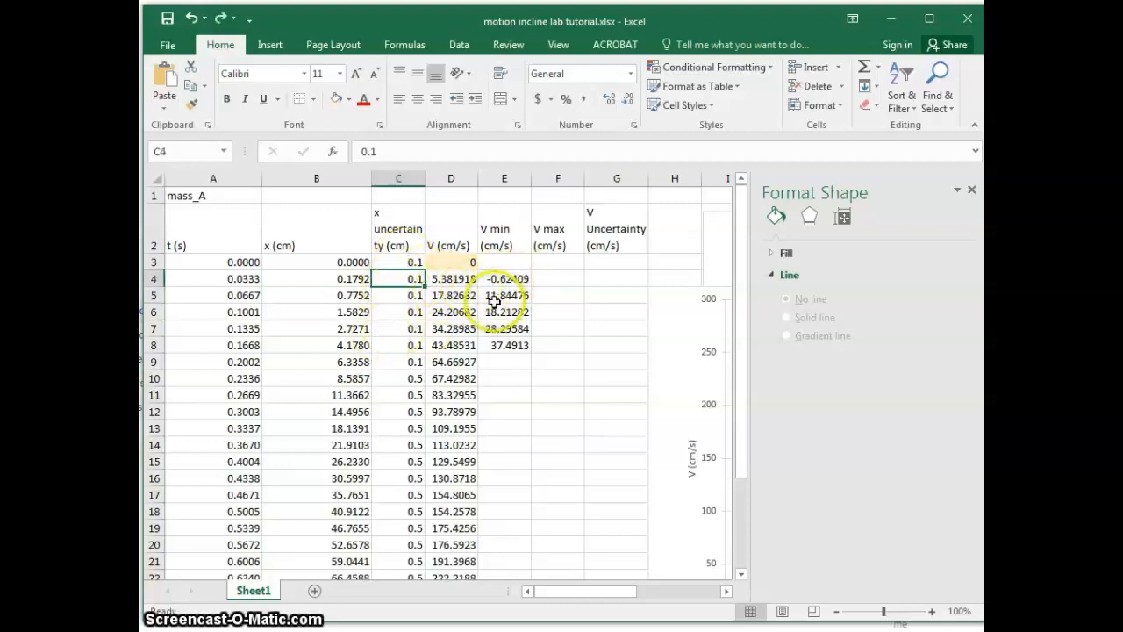
Copy the V min formula text from E4 into F4 and swap the uncertainty signs to get =((B4+C4)-(B3-C3))/(A4-A3).
drag(505, 279, 511, 329)
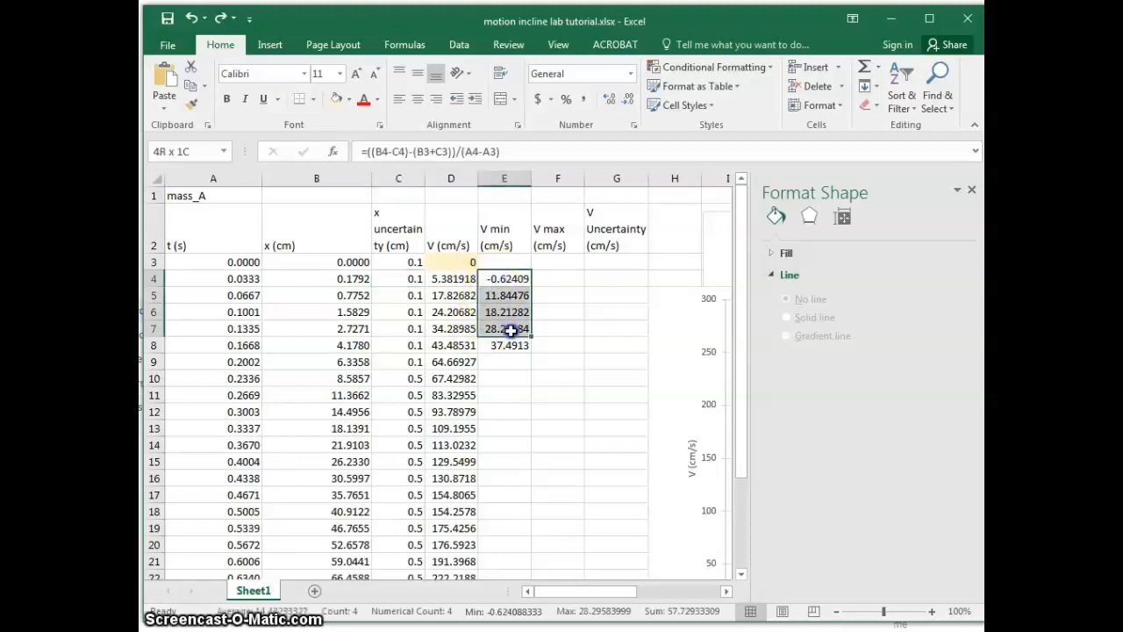
click(504, 279)
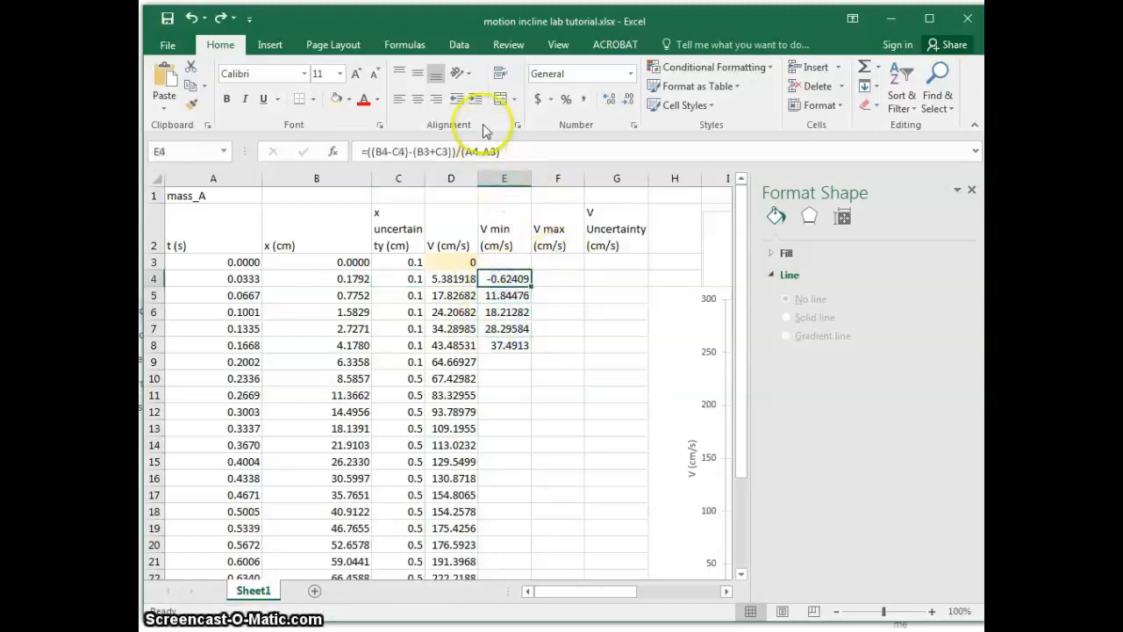
drag(503, 151, 316, 154)
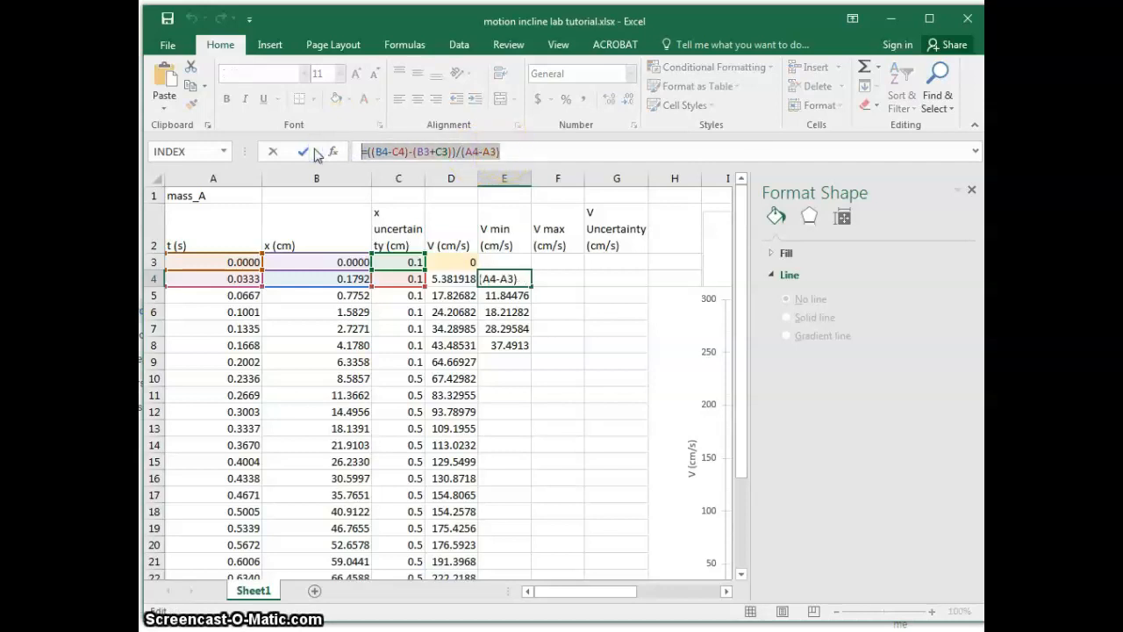
key(Return)
key(Right)
key(Up)
click(398, 150)
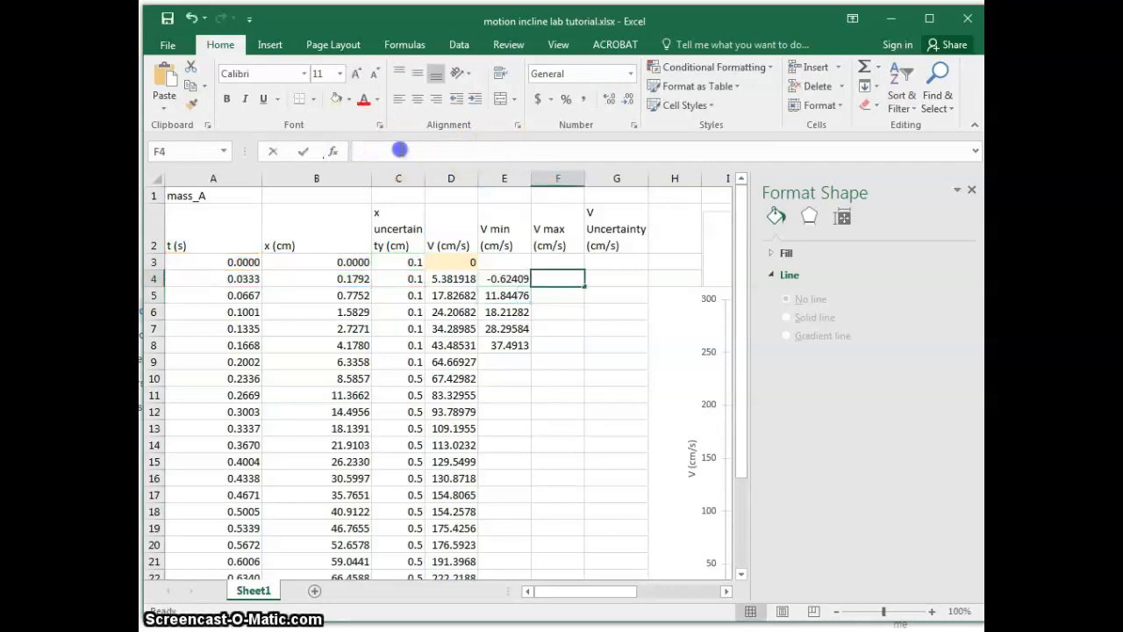
key(ctrl+v)
click(389, 150)
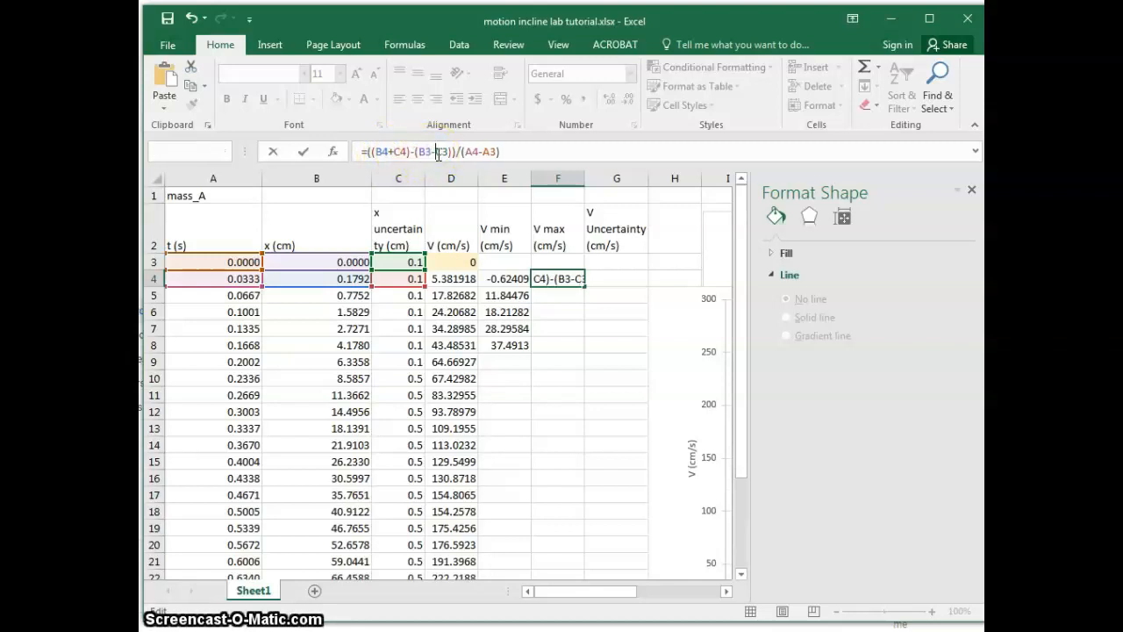
key(Return)
Fill the V max formula from F4 down through F8.
key(Up)
key(shift+Down)
key(shift+Down)
key(shift+Down)
key(shift+Down)
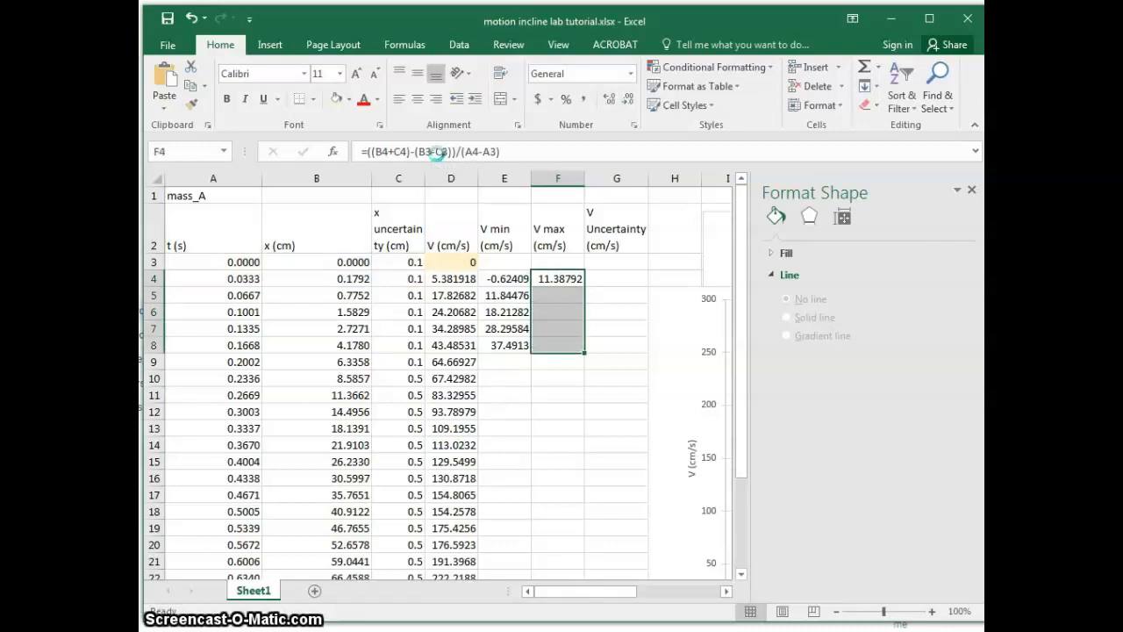
key(ctrl+d)
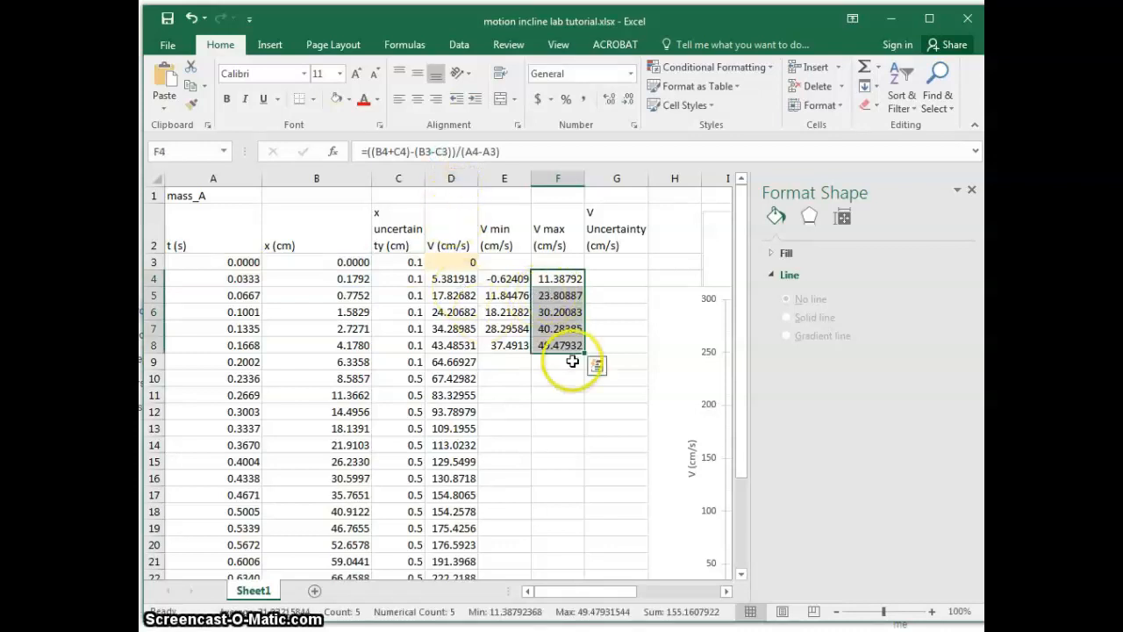
click(562, 278)
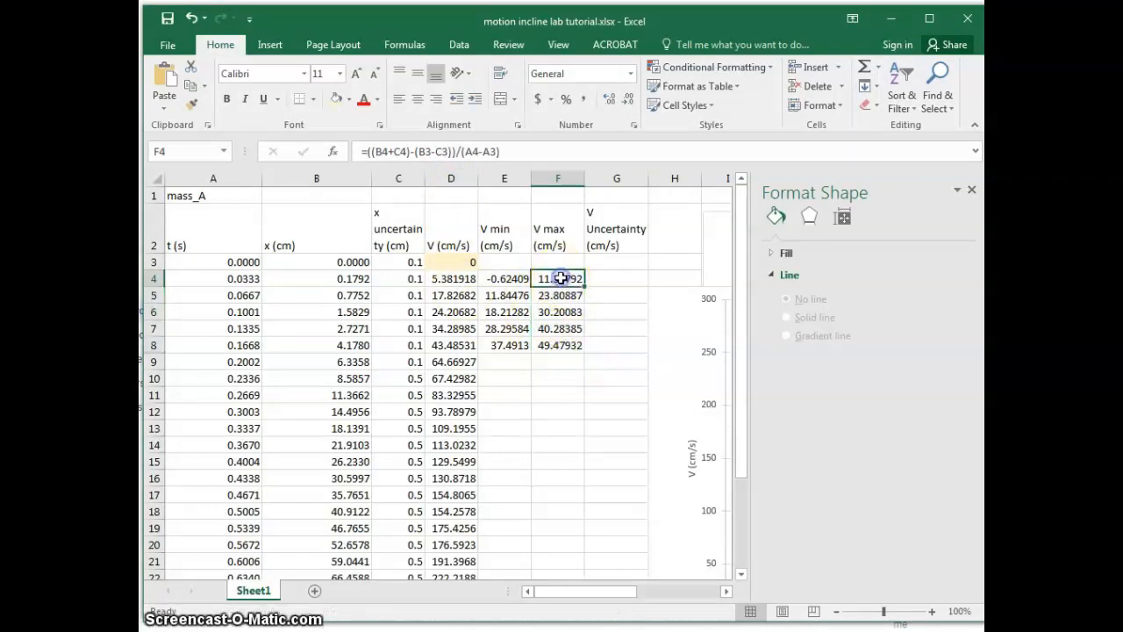
key(shift+Down)
key(shift+Down)
key(shift+Down)
key(shift+Down)
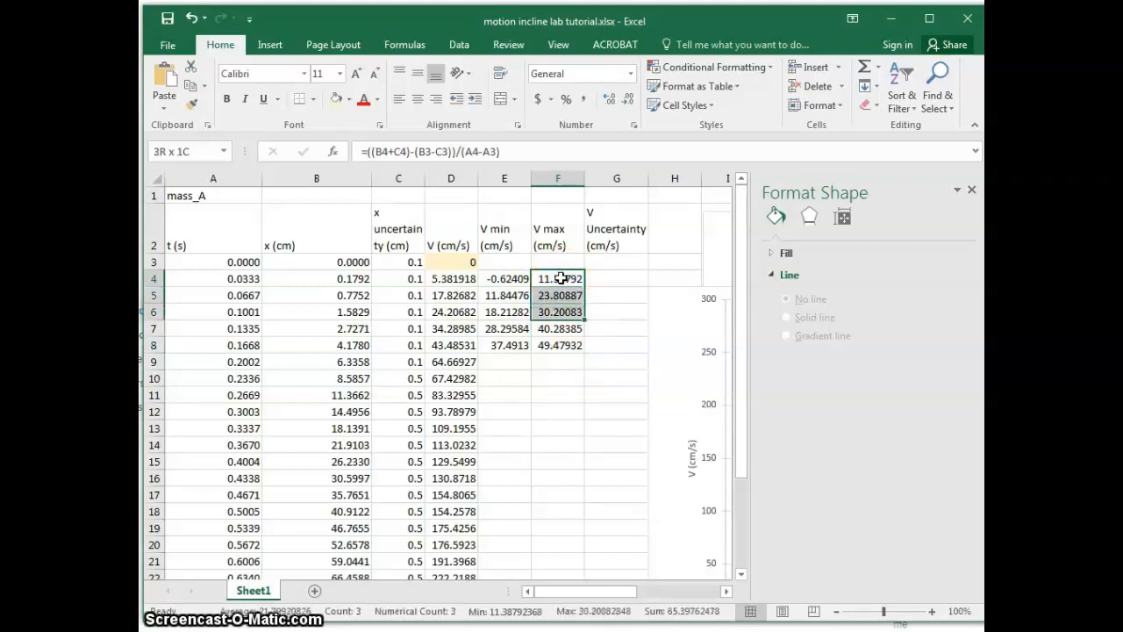
key(ctrl+d)
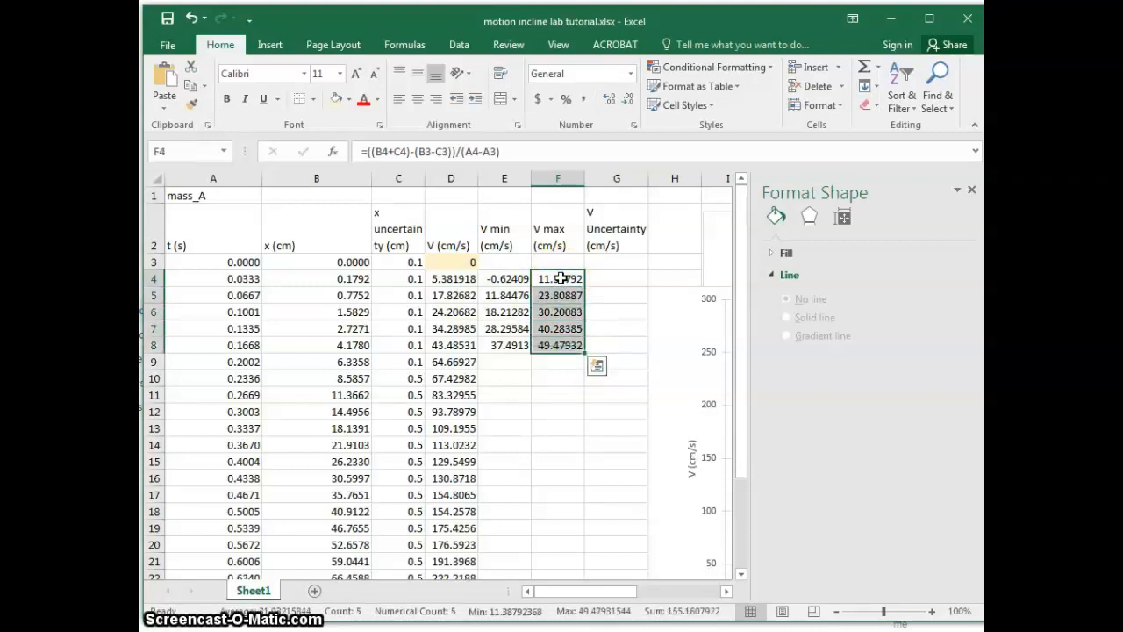
Check the filled V max cells against the neighbouring V min and V values down to row 8.
key(Down)
key(Down)
key(Down)
key(Up)
key(Up)
key(Down)
key(Down)
key(Down)
key(Left)
key(Left)
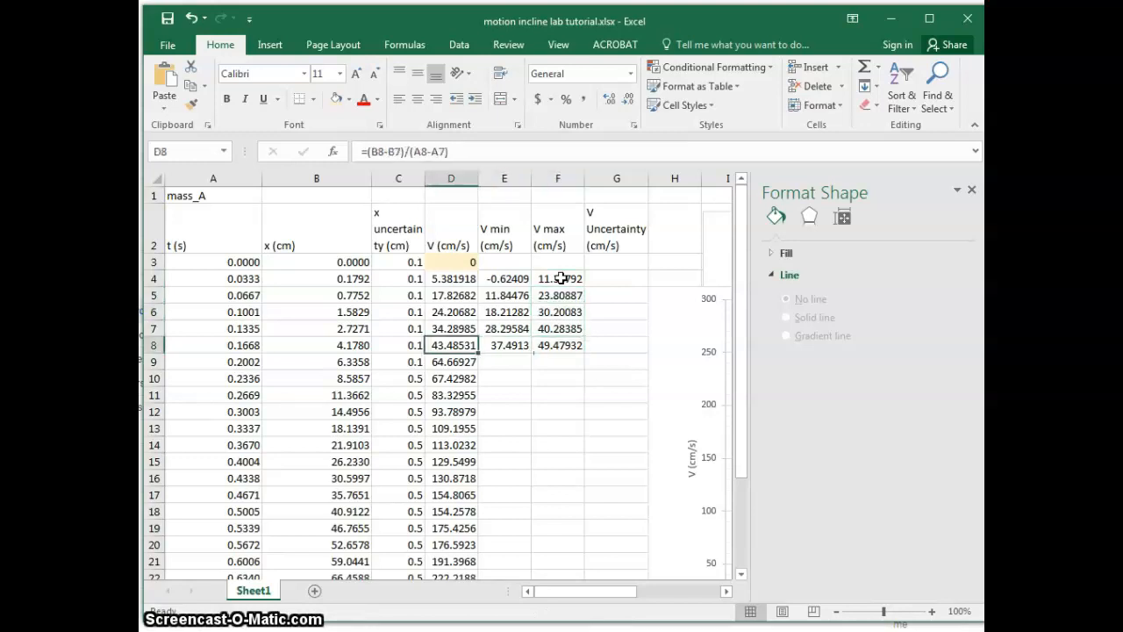
Compare V min and V max with V in row 8 to judge how far each lies from the calculated velocity.
key(Right)
key(Left)
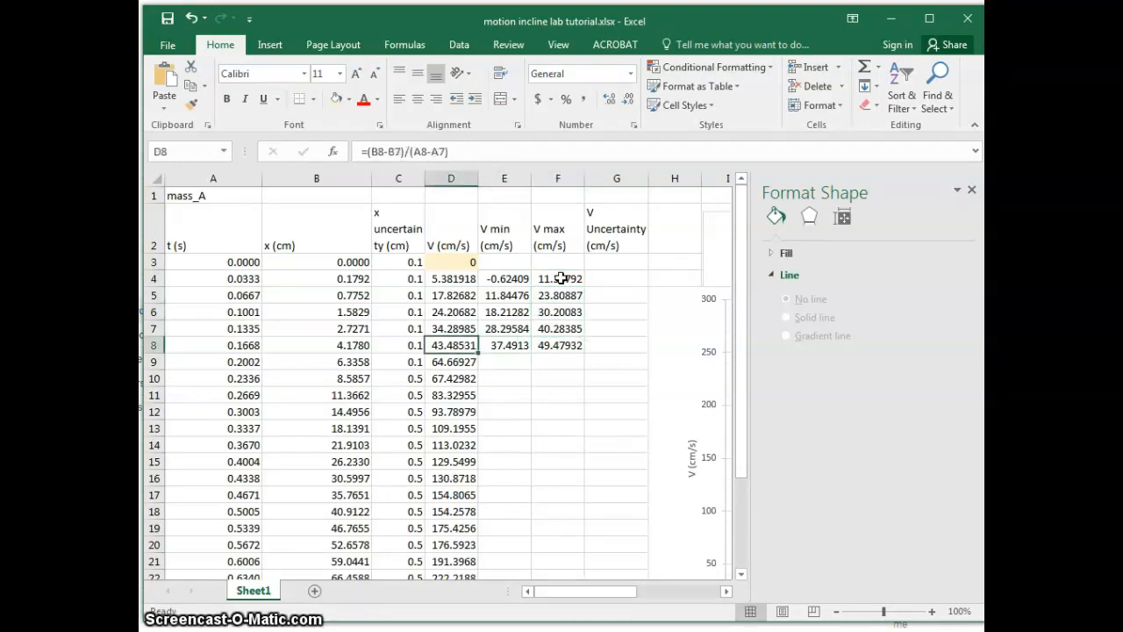
key(Right)
key(Right)
key(Right)
key(Up)
key(Up)
key(Up)
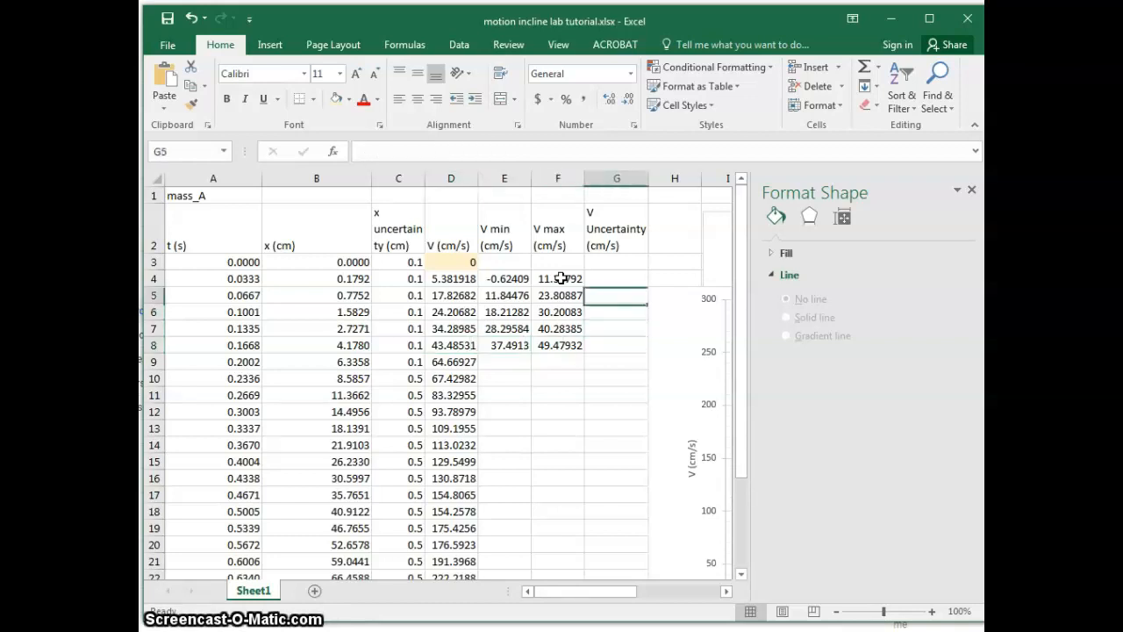
key(Up)
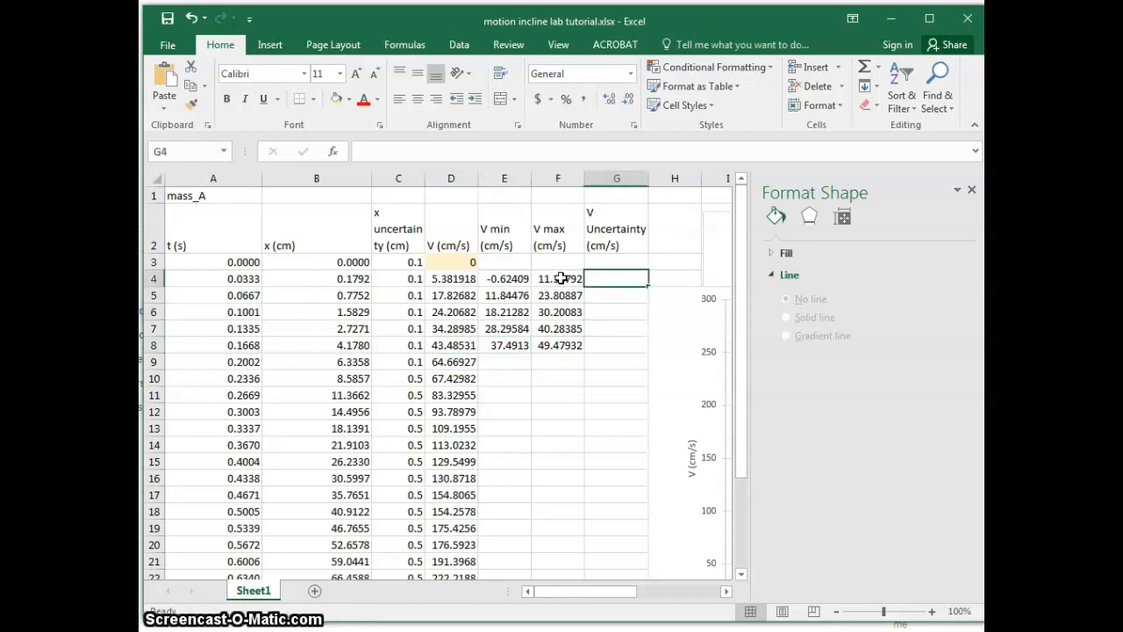
click(507, 345)
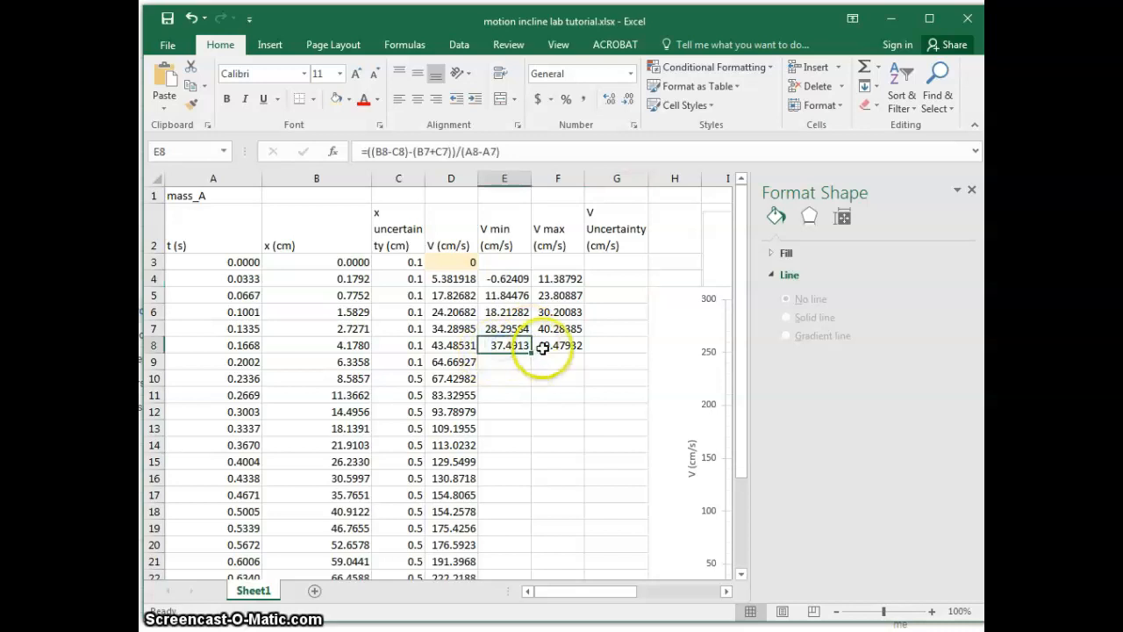
click(544, 348)
click(452, 344)
Enter the V uncertainty formula =MAX(D4-E4,F4-D4) in G4, taking the larger difference between V and its minimum or maximum.
click(602, 277)
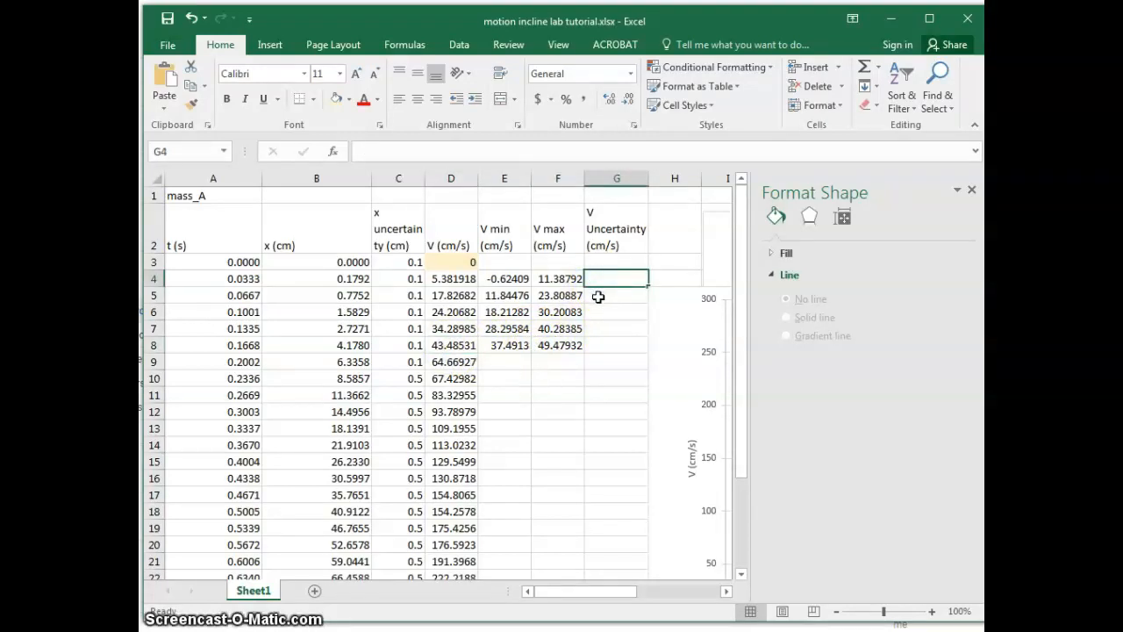
text(=max()
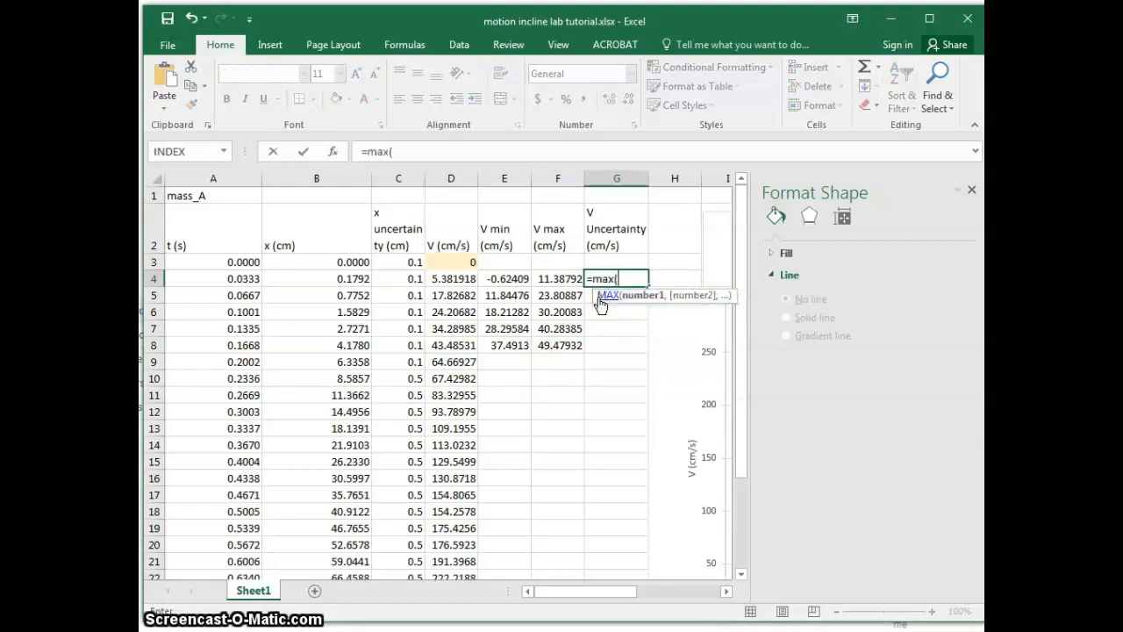
double_click(607, 280)
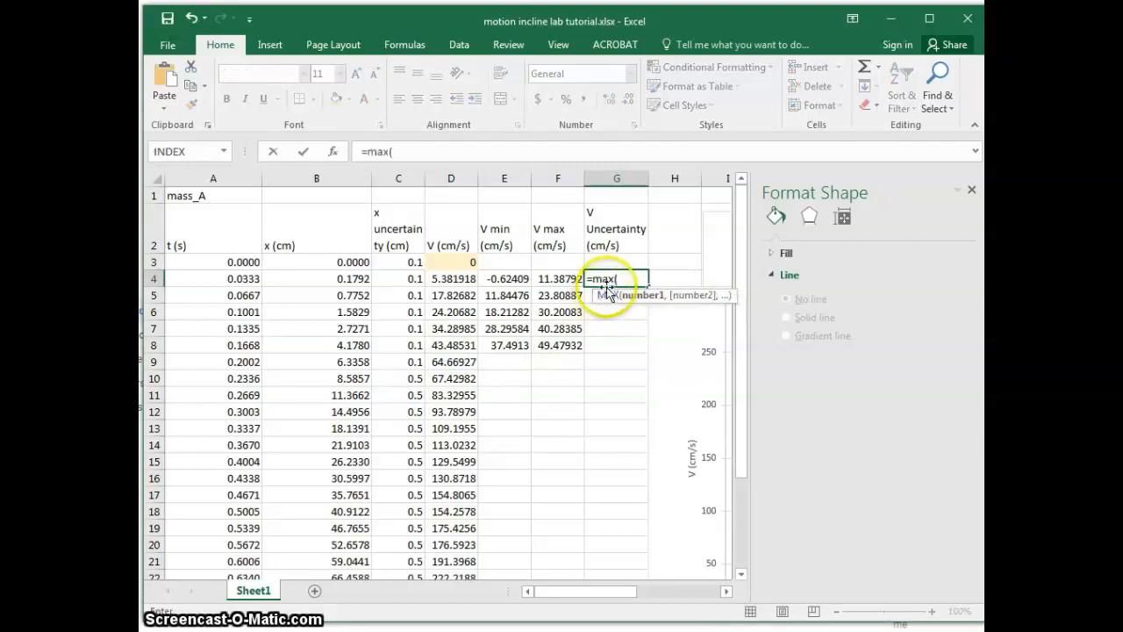
click(617, 283)
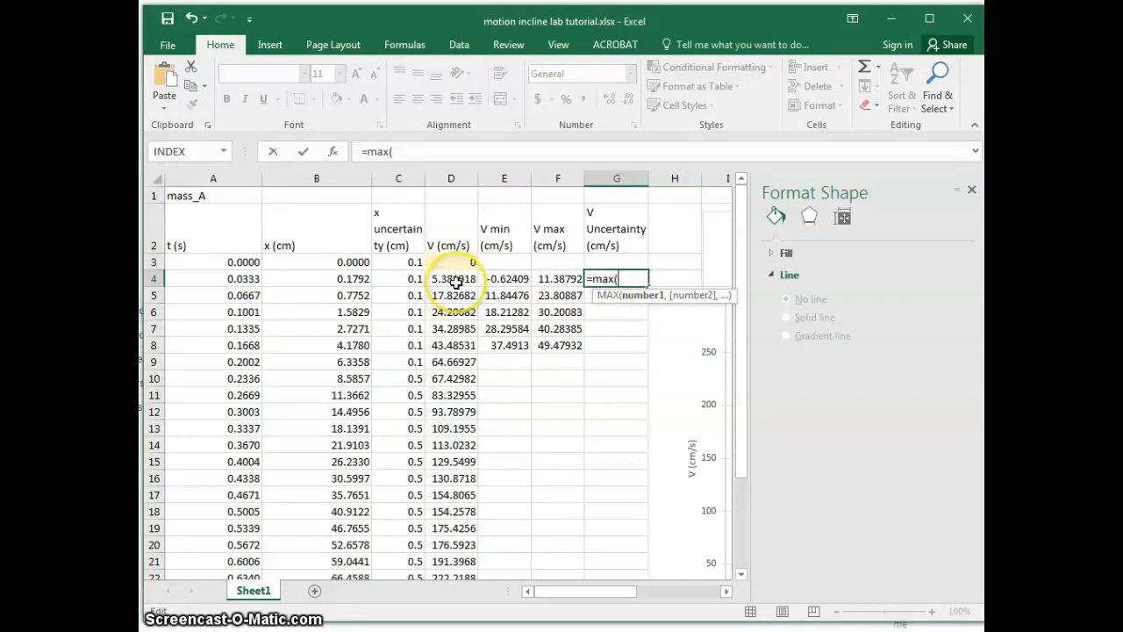
click(457, 279)
text(-)
click(497, 278)
text(,)
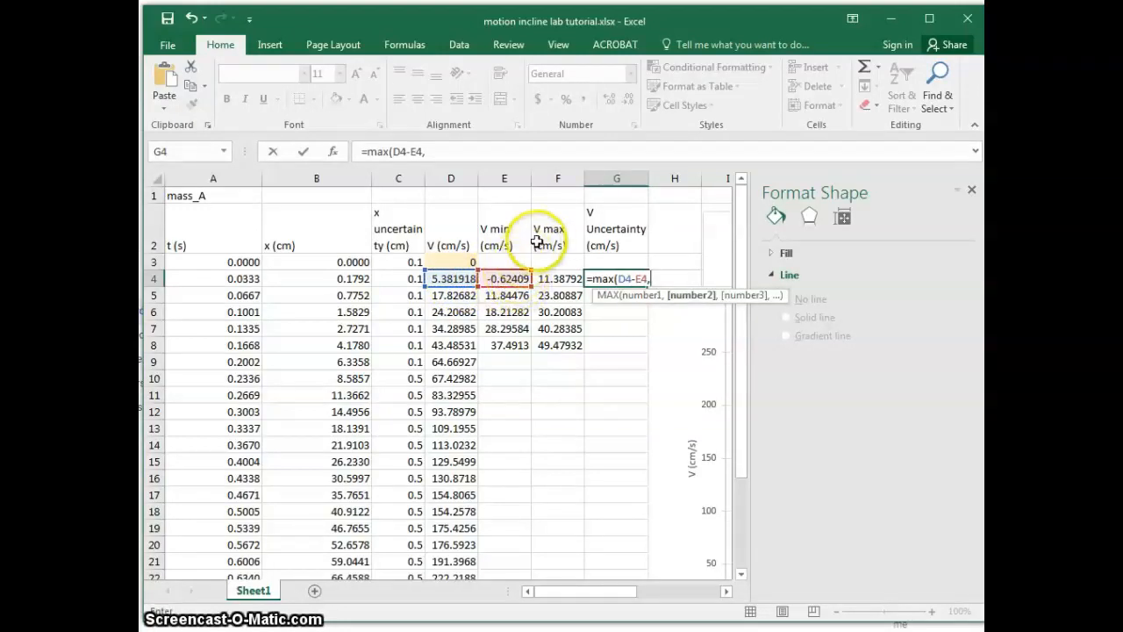
click(550, 279)
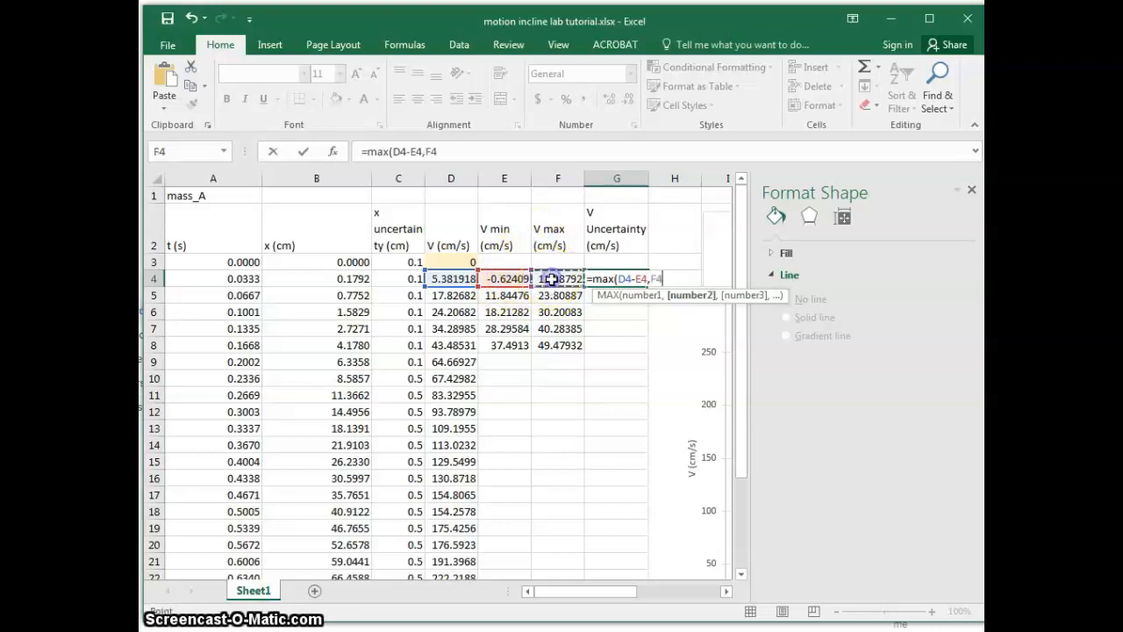
text(-)
click(458, 279)
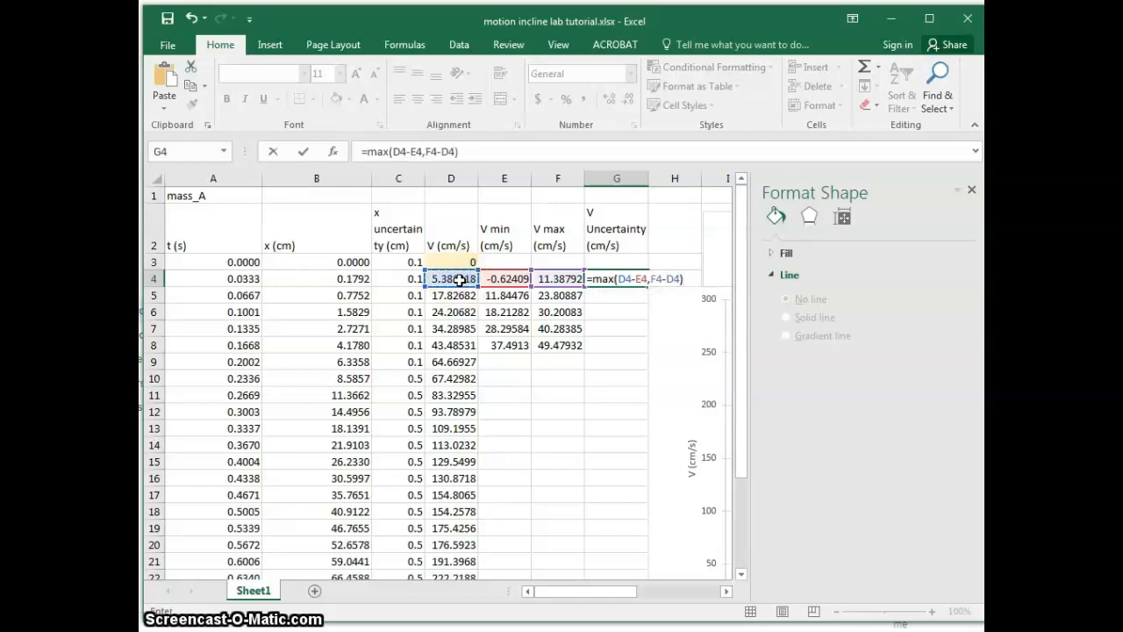
key(Return)
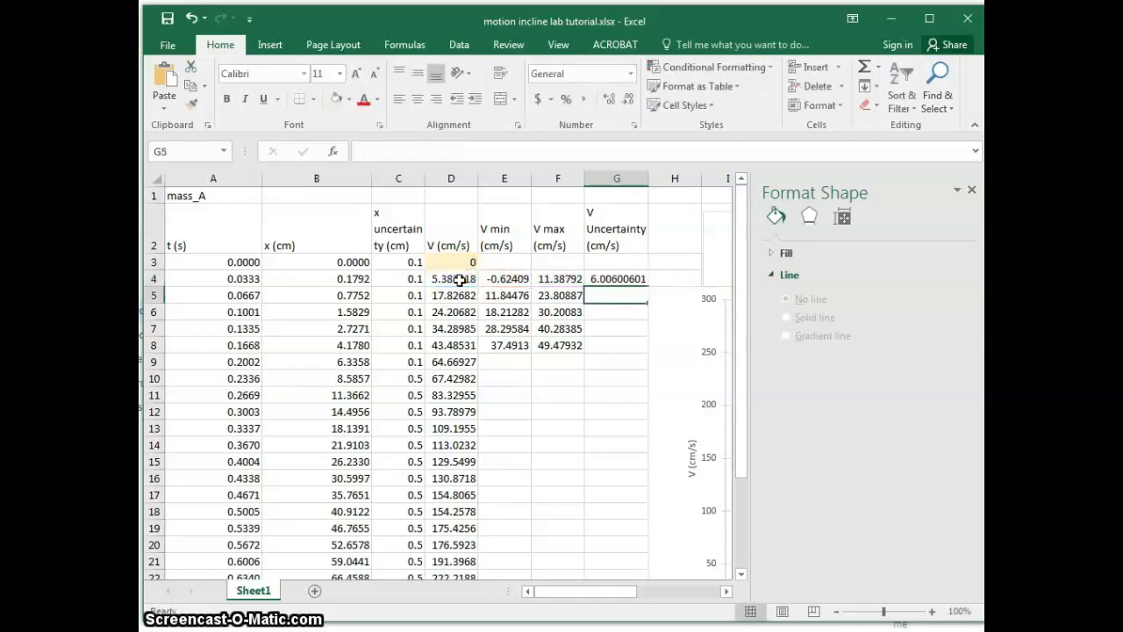
Review the velocities in row 4 and fill the V uncertainty formula from G4 down through G8.
click(566, 279)
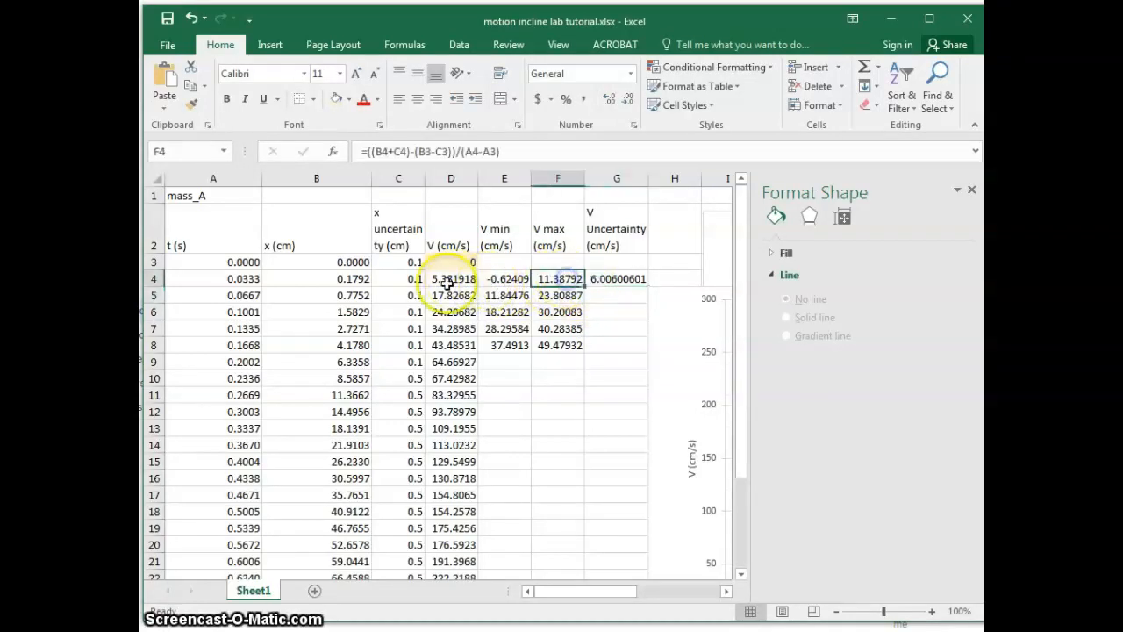
click(443, 281)
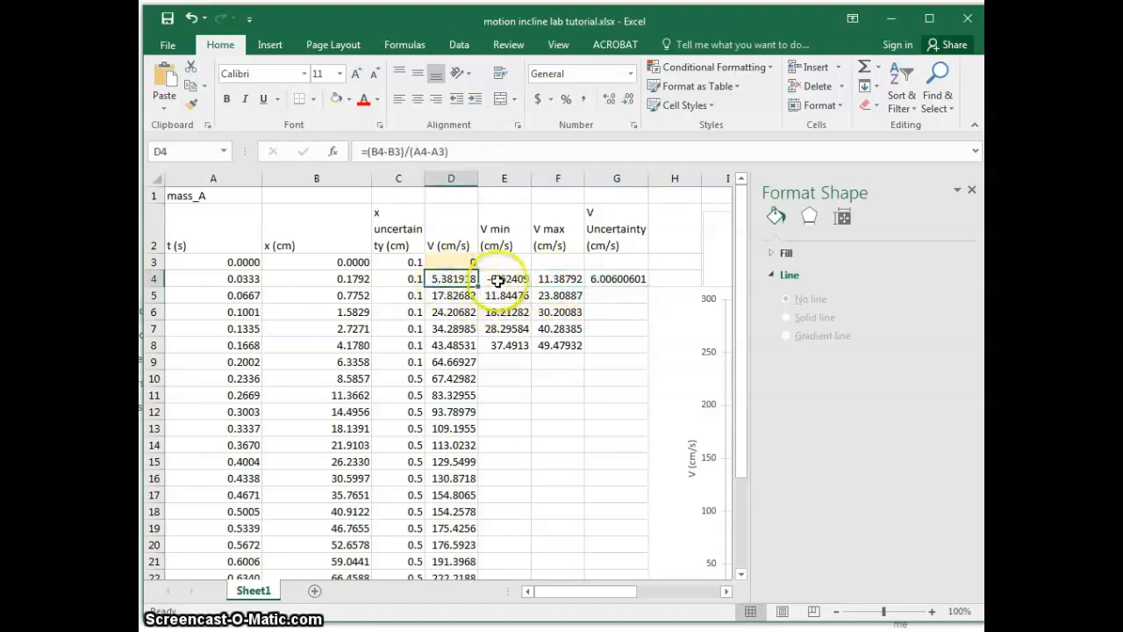
click(502, 279)
click(457, 281)
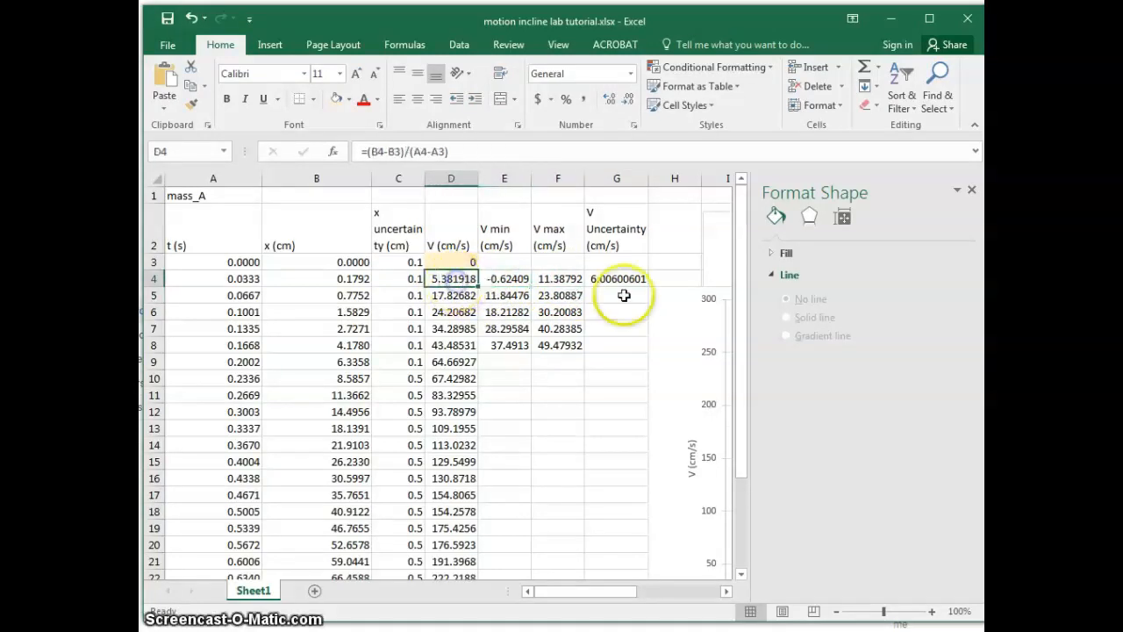
click(621, 279)
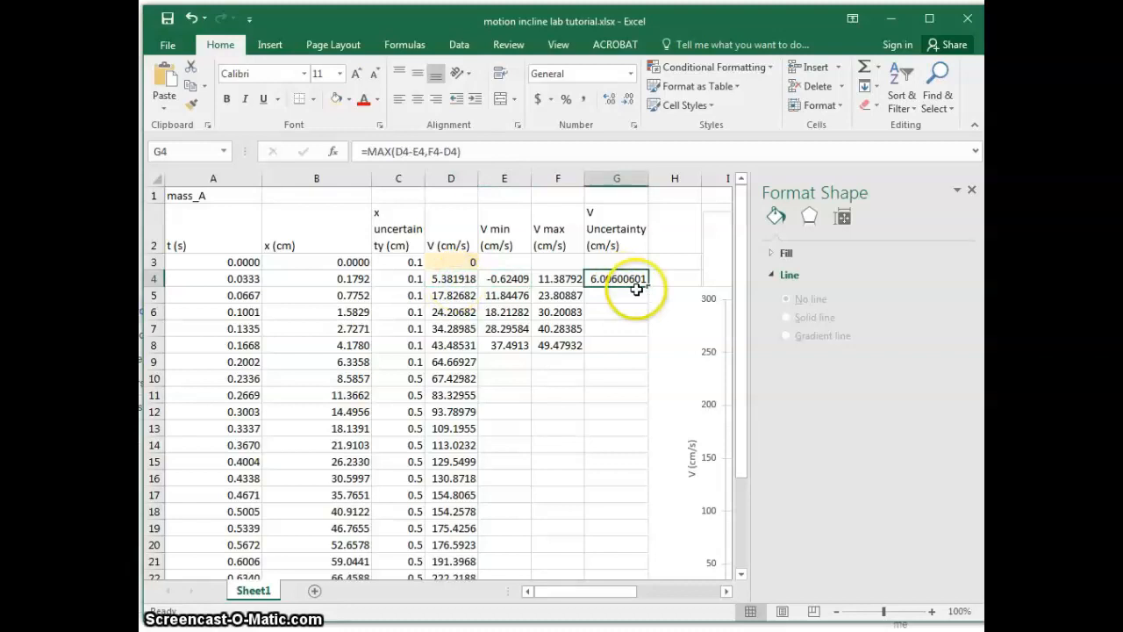
key(shift+Down)
key(shift+Down)
key(shift+Down)
key(shift+Down)
key(ctrl+d)
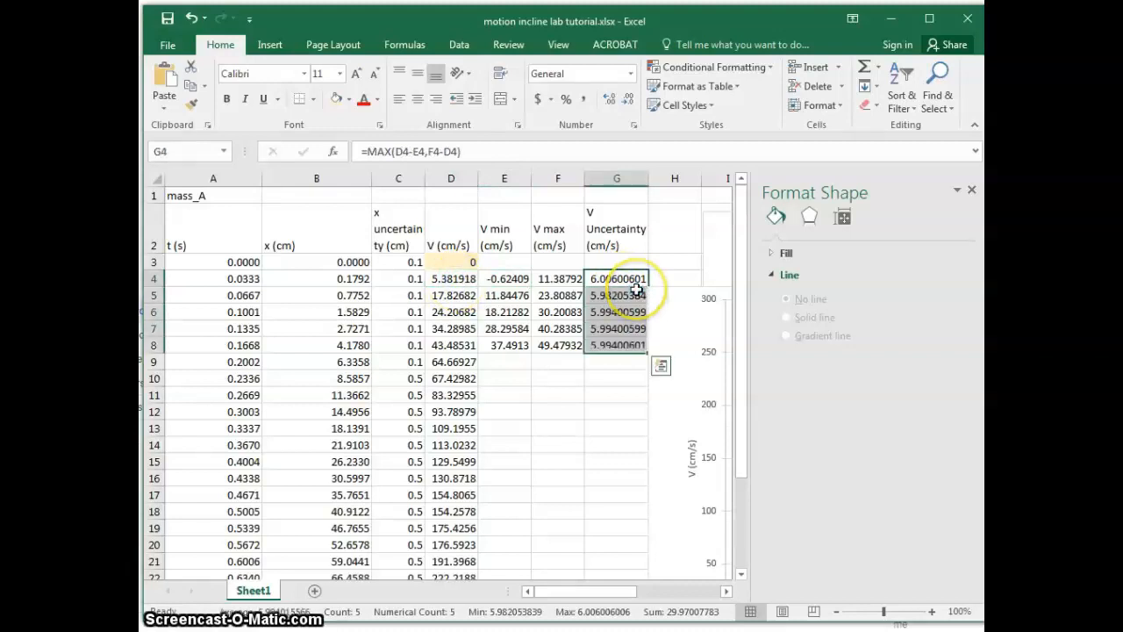
click(617, 344)
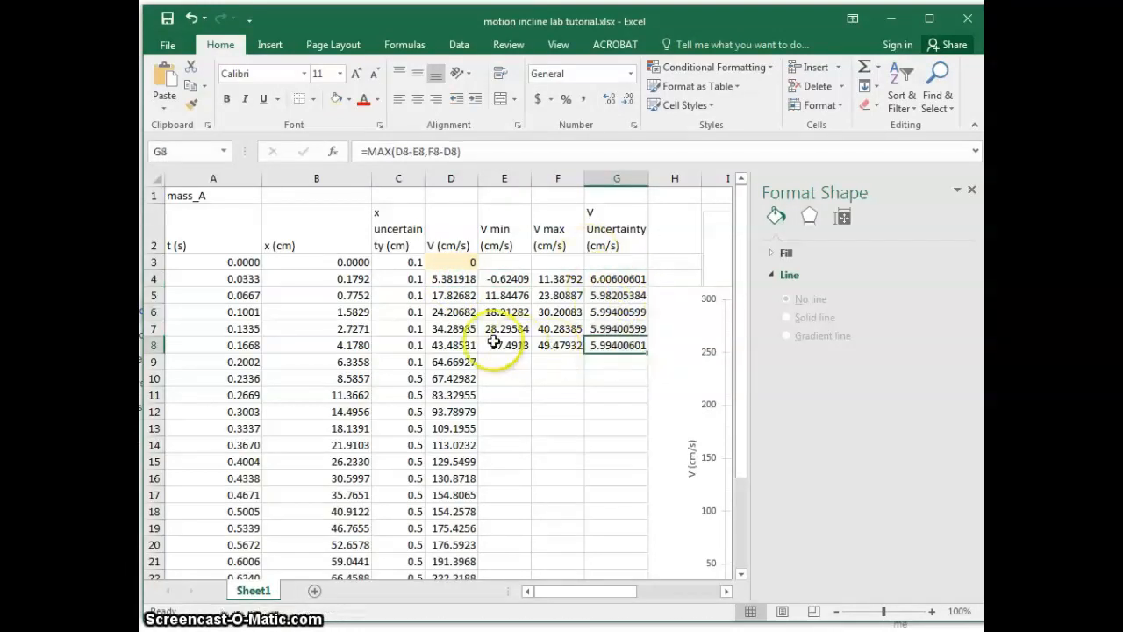
Fill the V min, V max and V uncertainty formulas from row 8 down through row 28.
click(460, 361)
key(ctrl+Down)
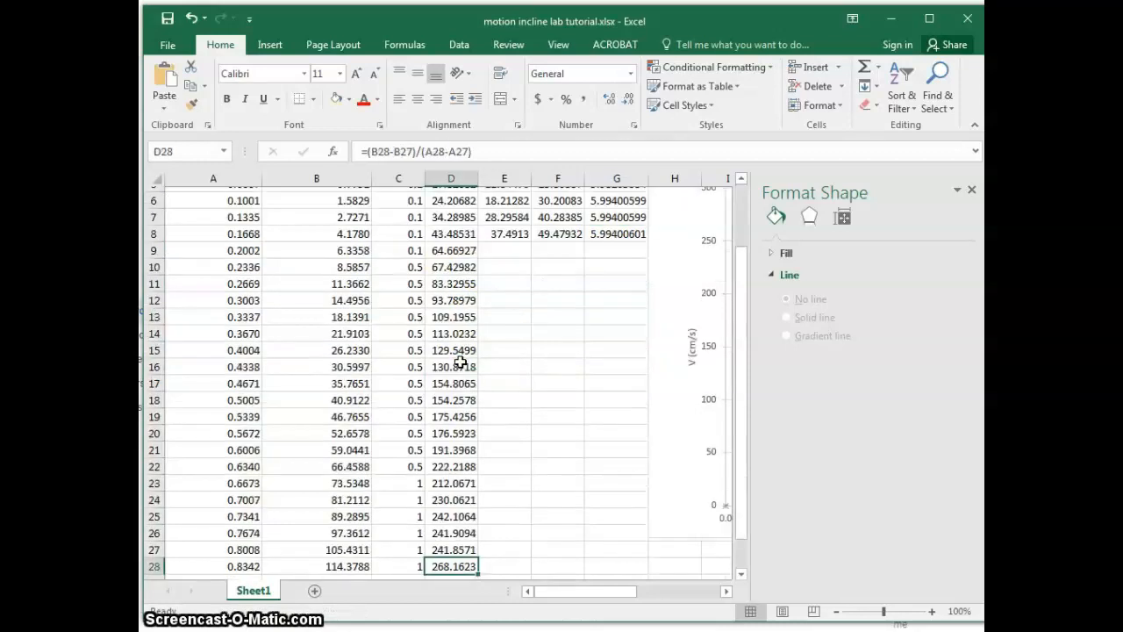
key(Right)
key(shift+Right)
key(shift+Right)
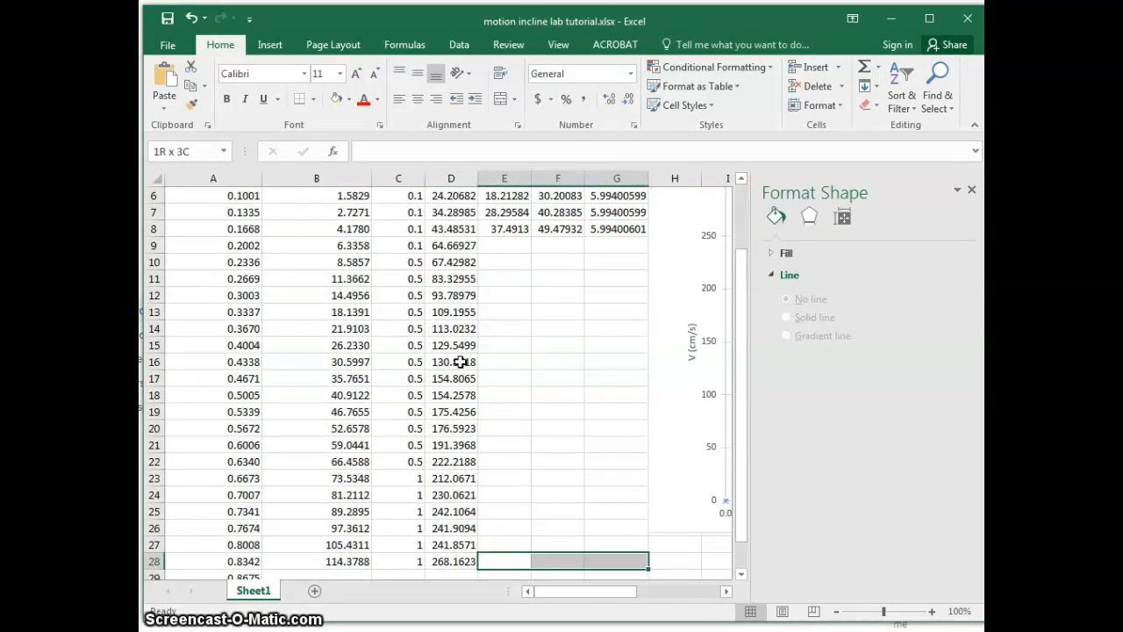
key(Left)
key(Right)
key(shift+Right)
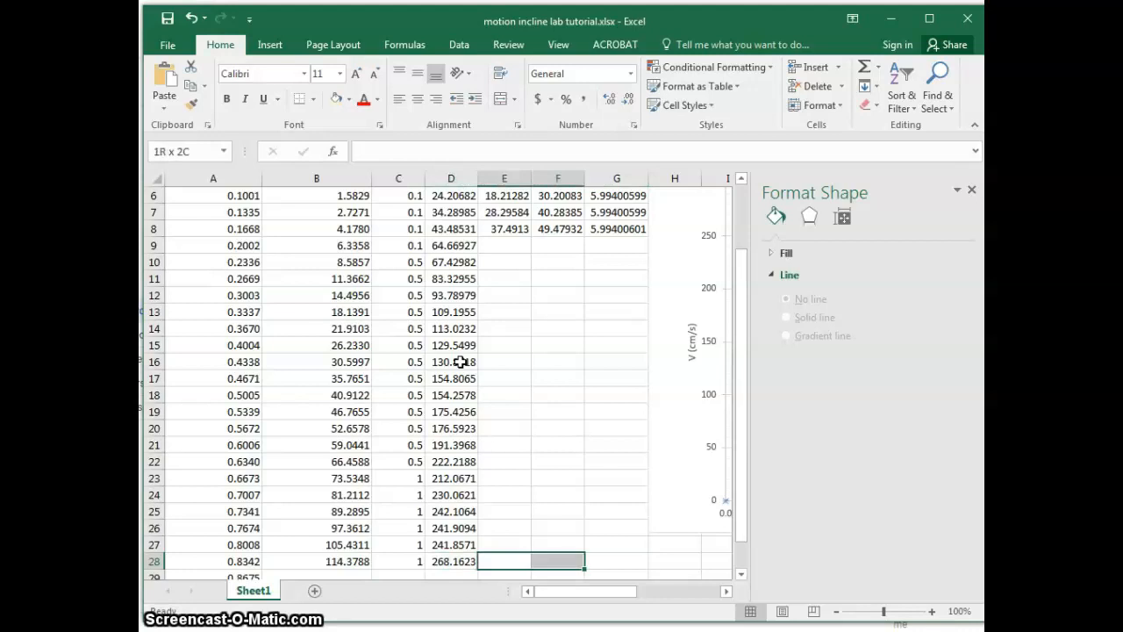
key(shift+Right)
key(ctrl+shift+Up)
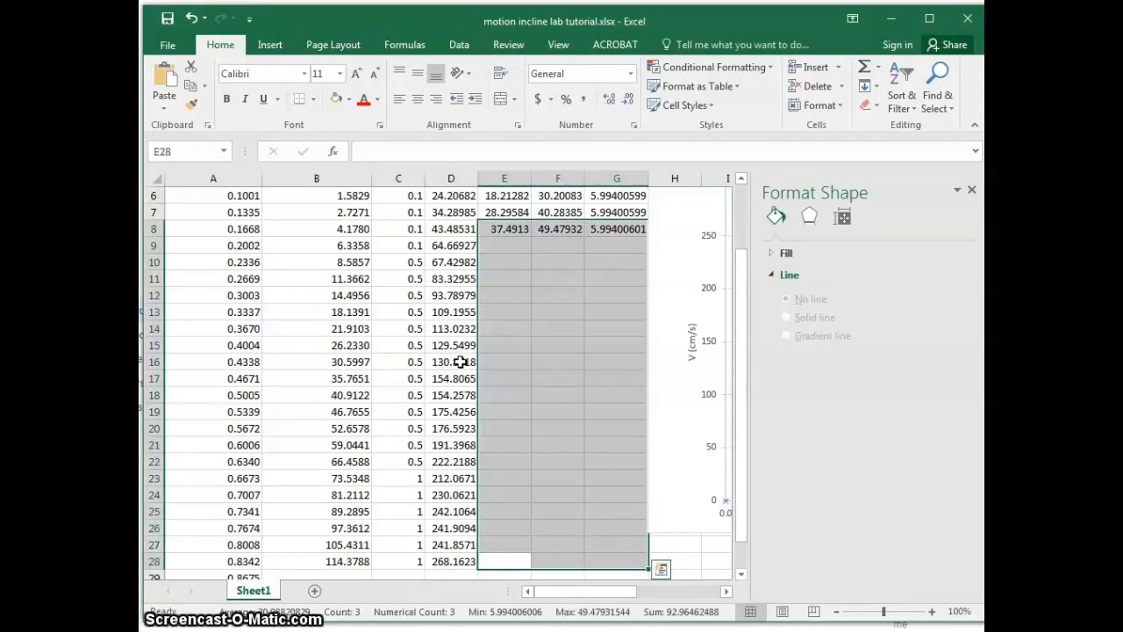
key(ctrl+d)
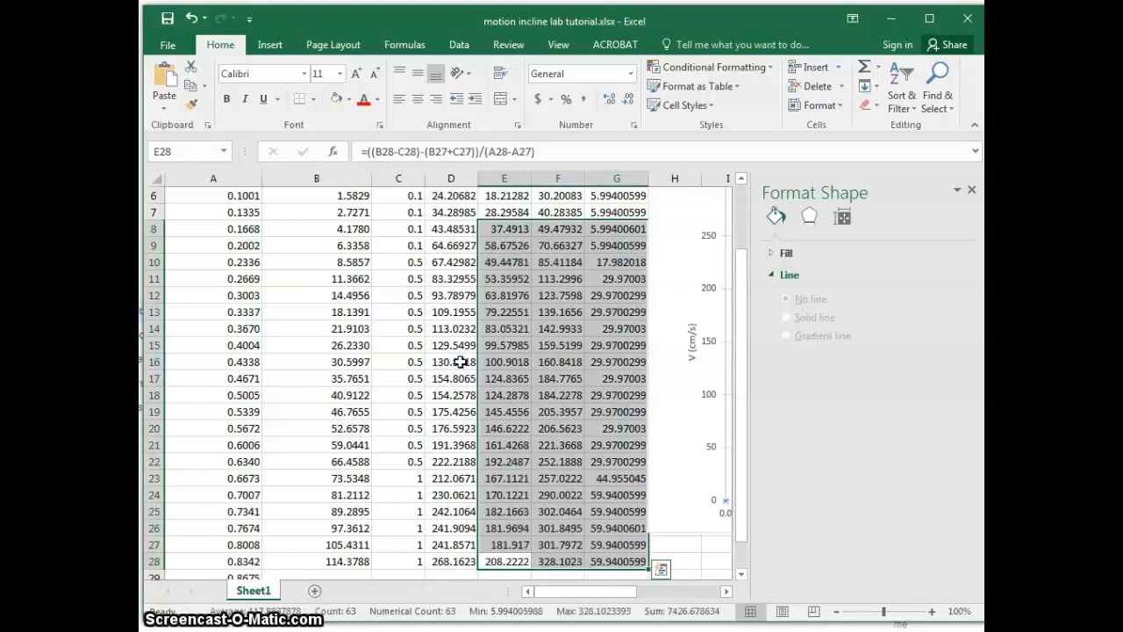
Return to the V Uncertainty header in G2 and close the Format Shape pane to make room for the velocity chart.
key(Up)
key(Up)
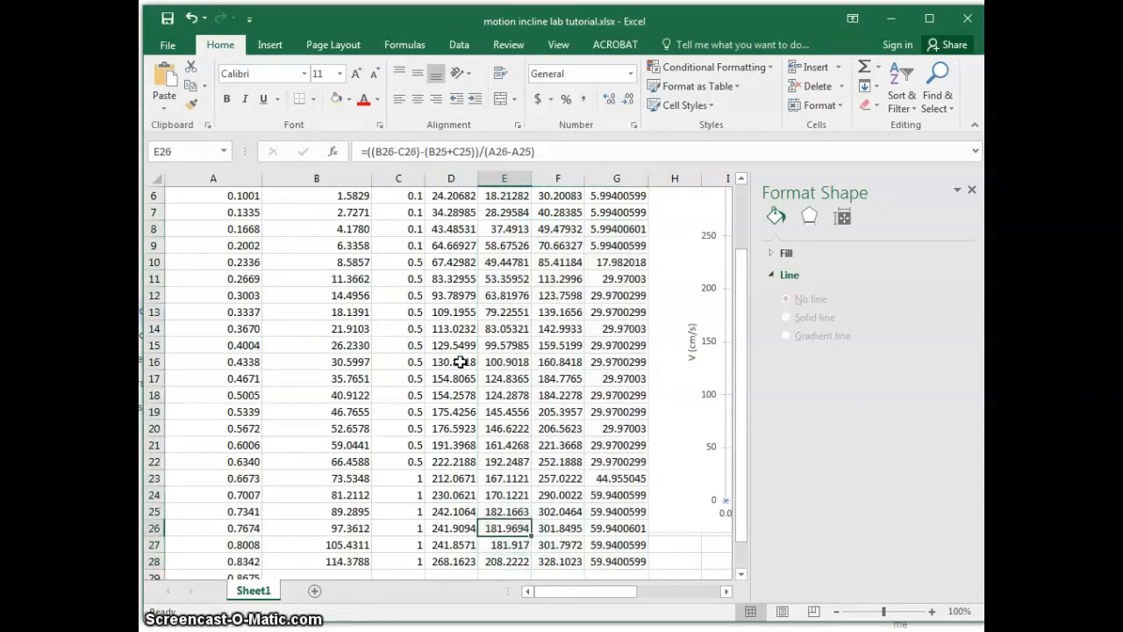
key(ctrl+Up)
key(ctrl+Up)
key(Right)
key(Right)
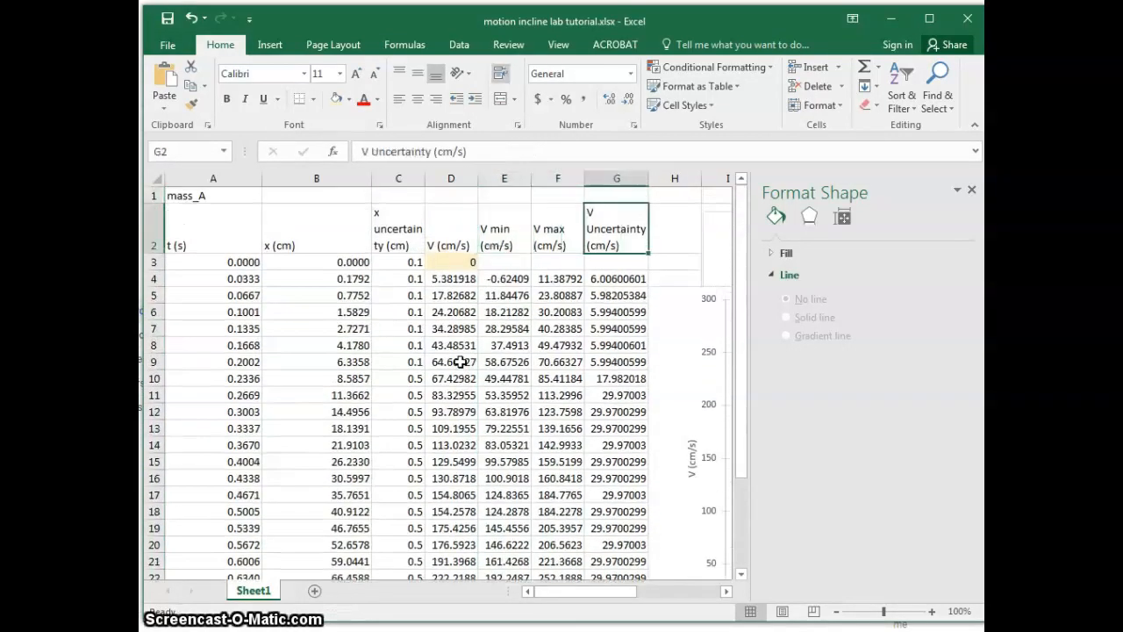
click(973, 192)
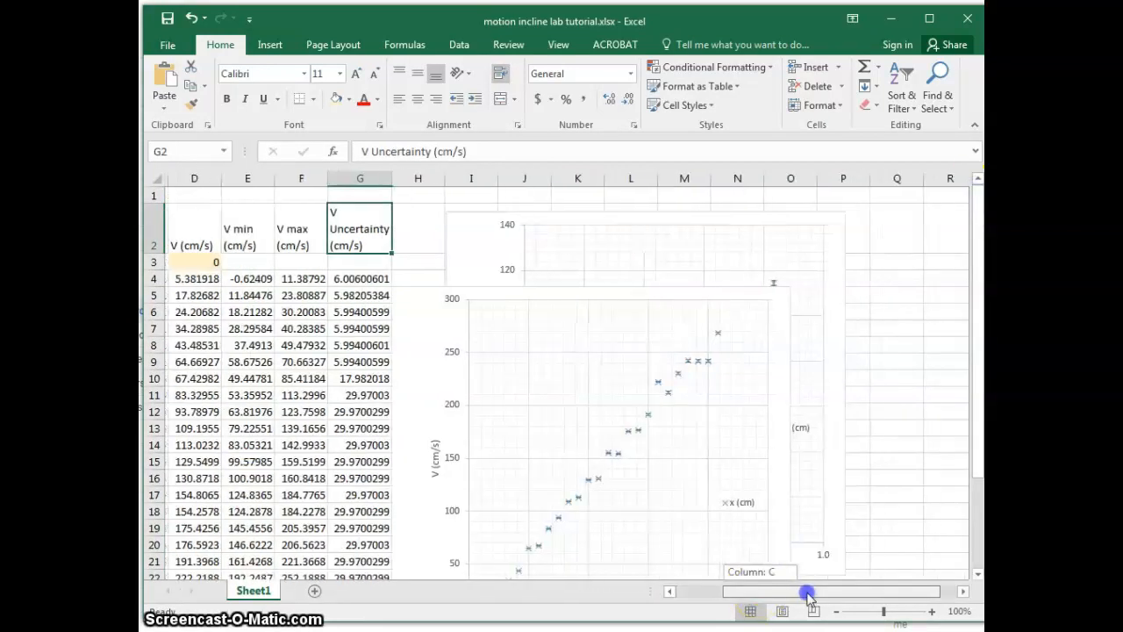
drag(755, 591, 804, 592)
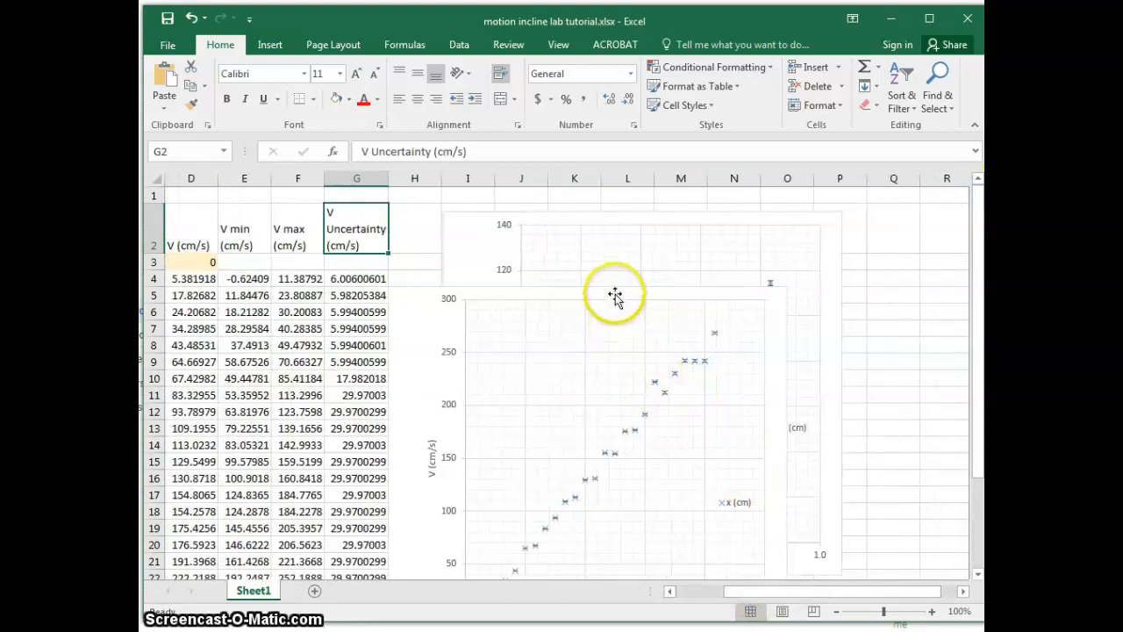
Enlarge the sheet to 160% and open the vertical error bar formatting options for the velocity chart.
right_click(715, 338)
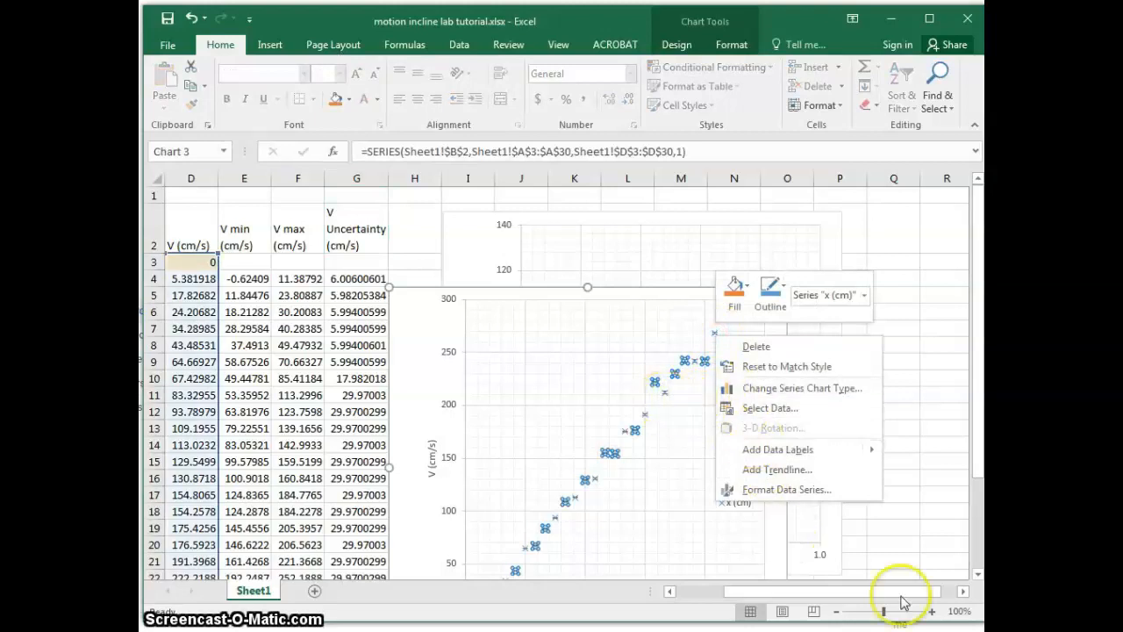
click(932, 612)
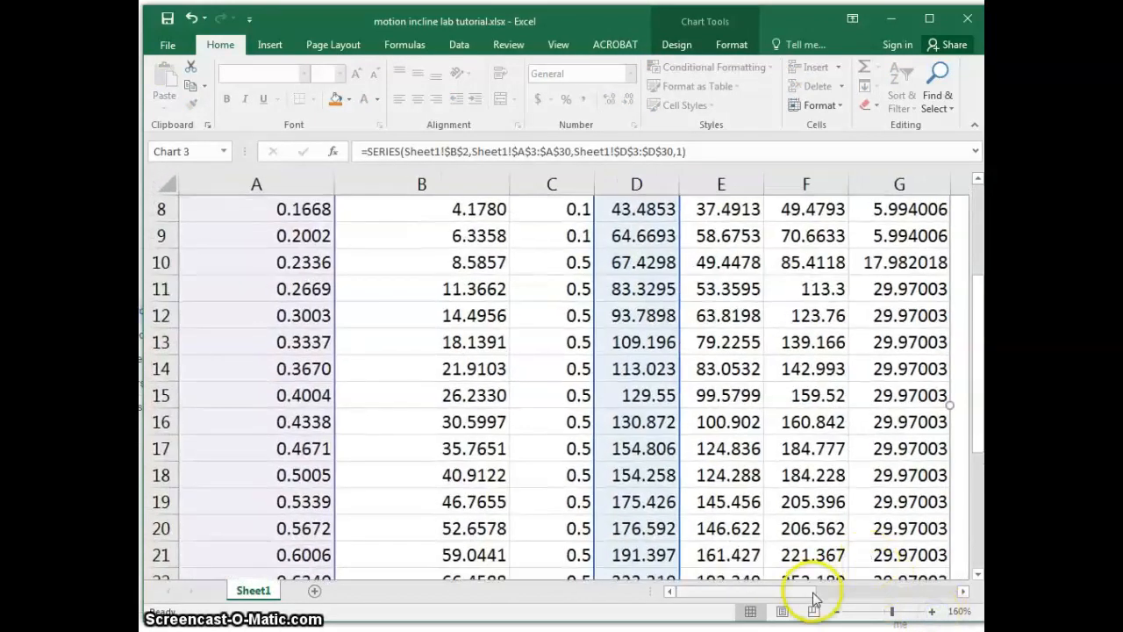
drag(799, 592, 886, 591)
click(806, 471)
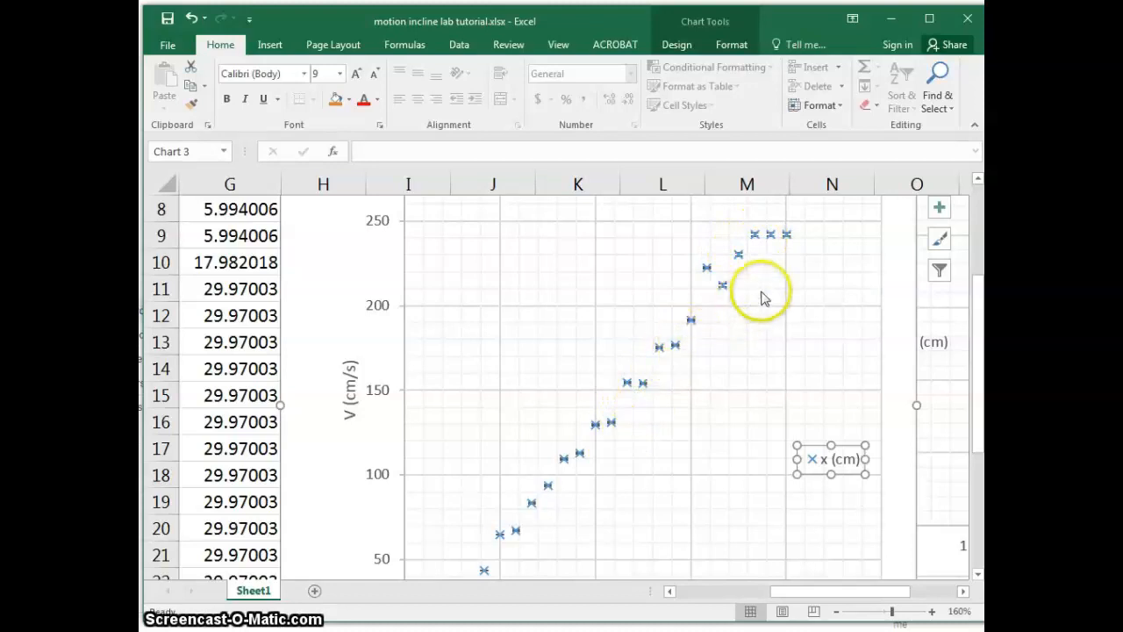
scroll(774, 376, up, 1)
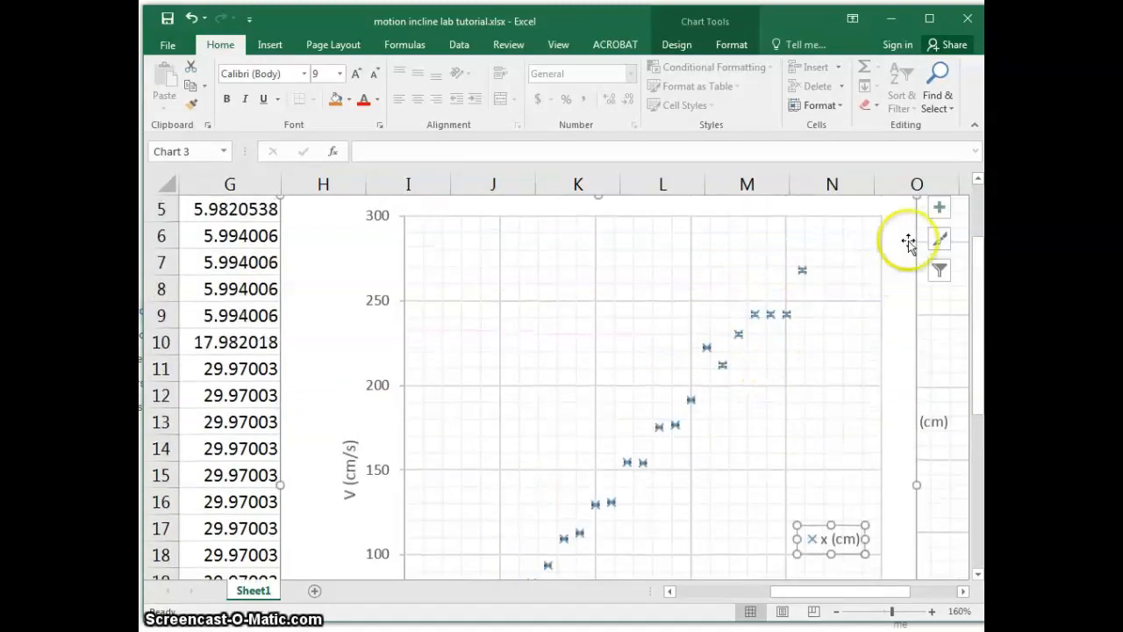
click(938, 209)
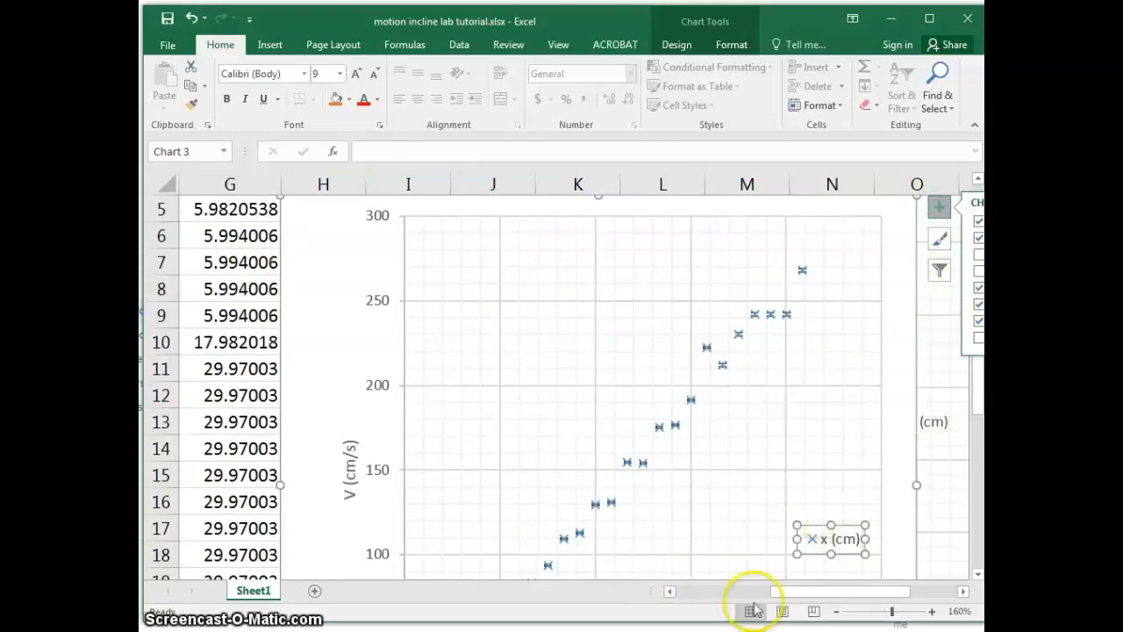
drag(785, 593, 824, 594)
click(685, 394)
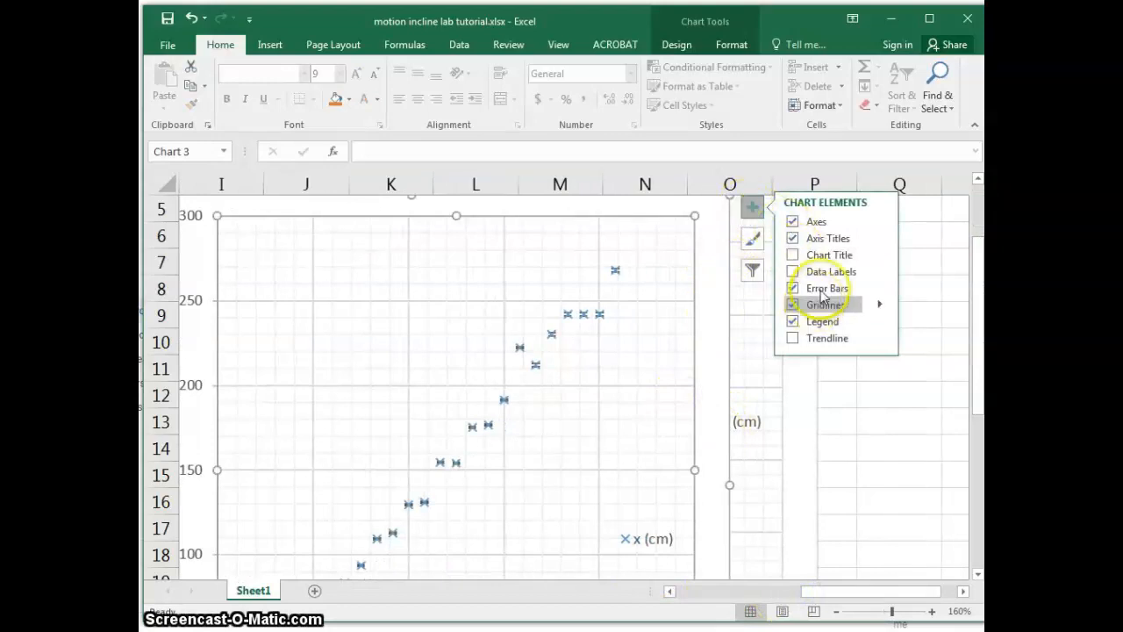
click(878, 290)
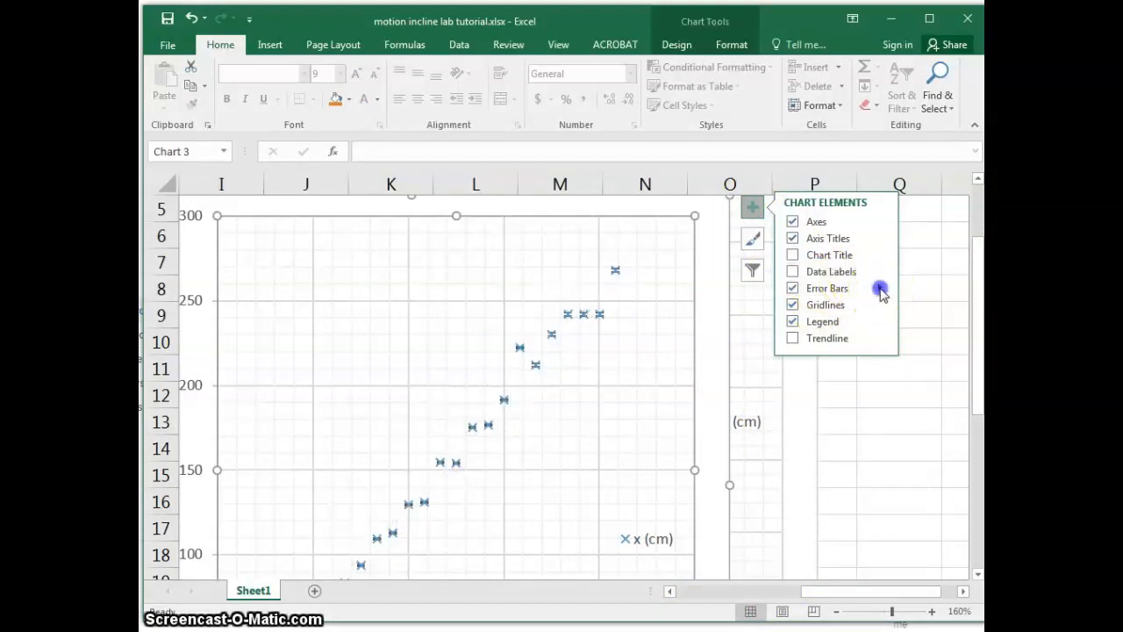
click(932, 348)
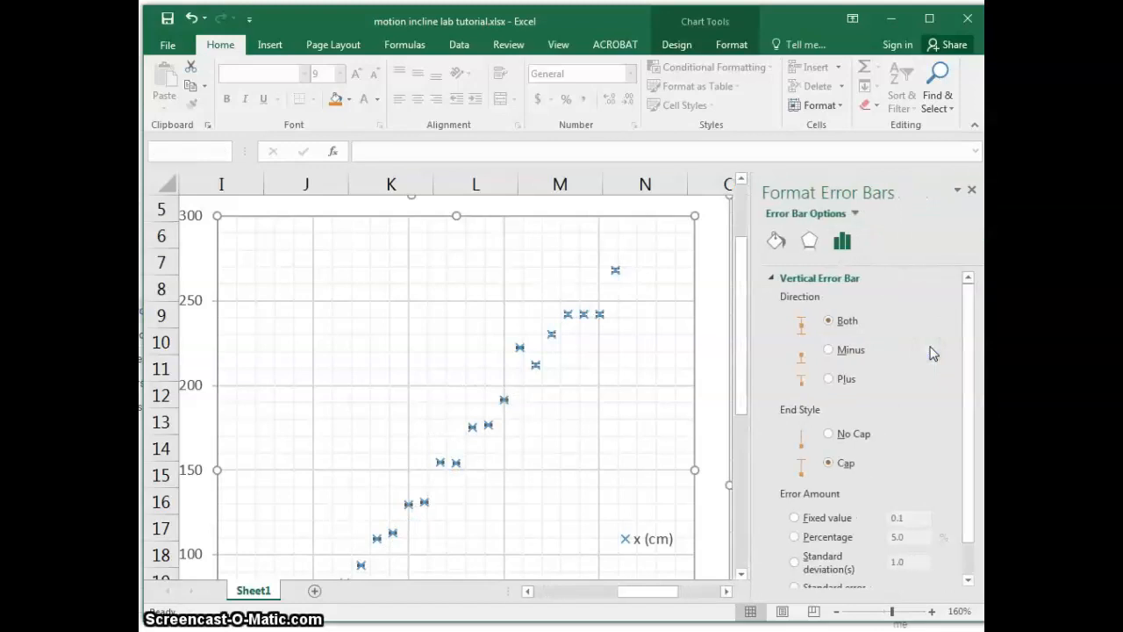
Specify a custom positive error value of =Sheet1!$G$4:$G$28 for the vertical error bars and copy that range reference.
scroll(797, 469, down, 1)
click(922, 570)
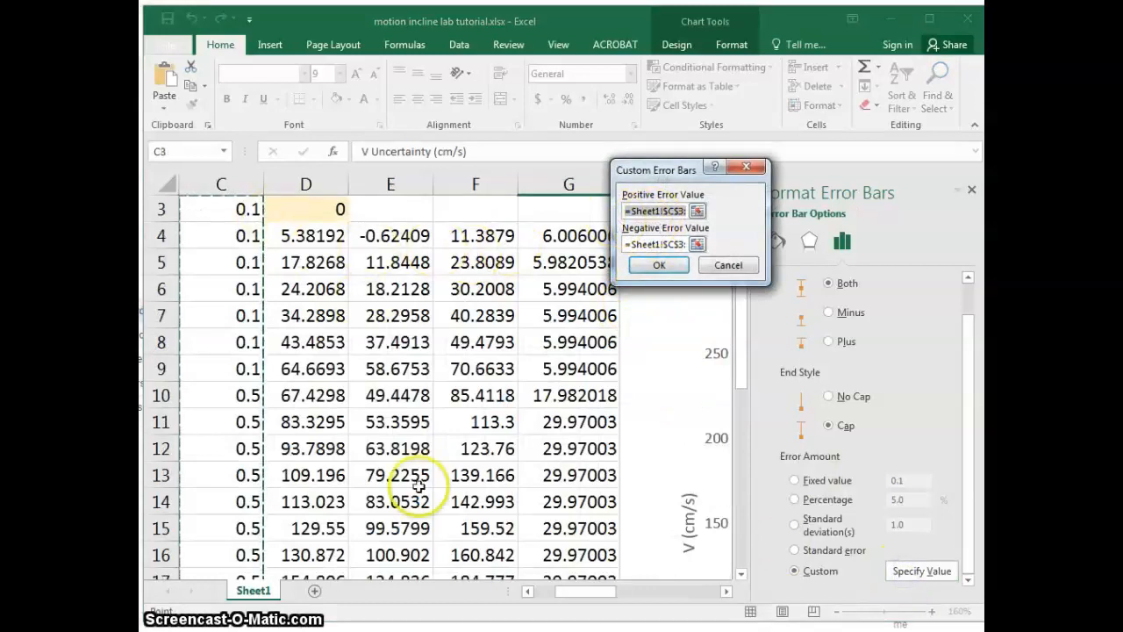
drag(574, 594, 594, 589)
scroll(423, 466, up, 2)
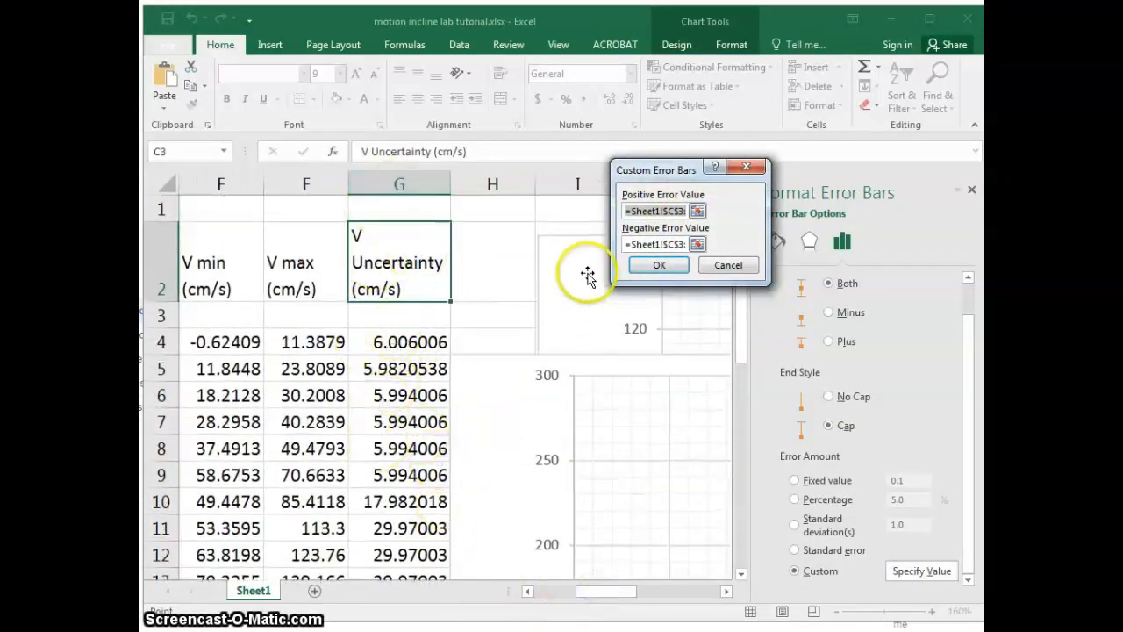
click(672, 213)
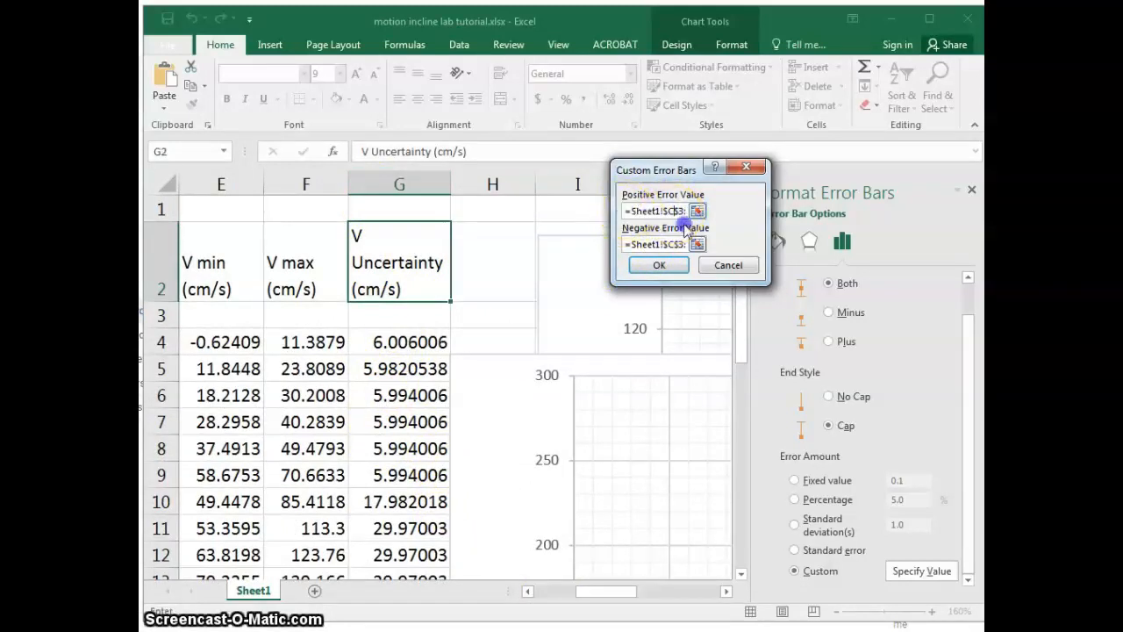
click(696, 211)
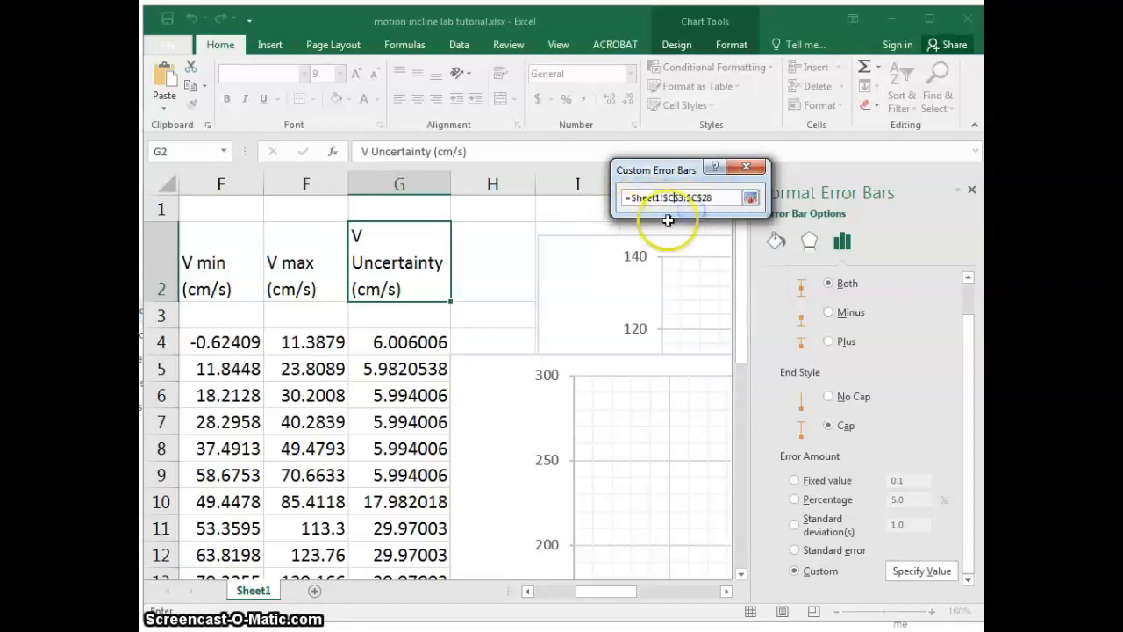
drag(600, 217, 611, 199)
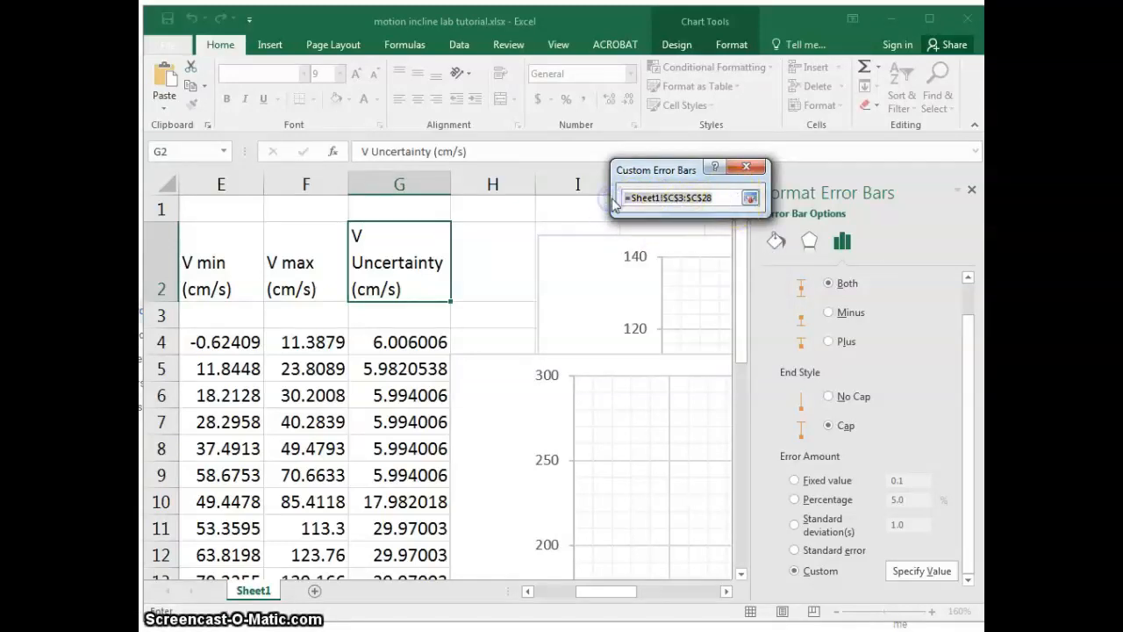
click(416, 341)
drag(416, 341, 399, 554)
drag(726, 197, 625, 189)
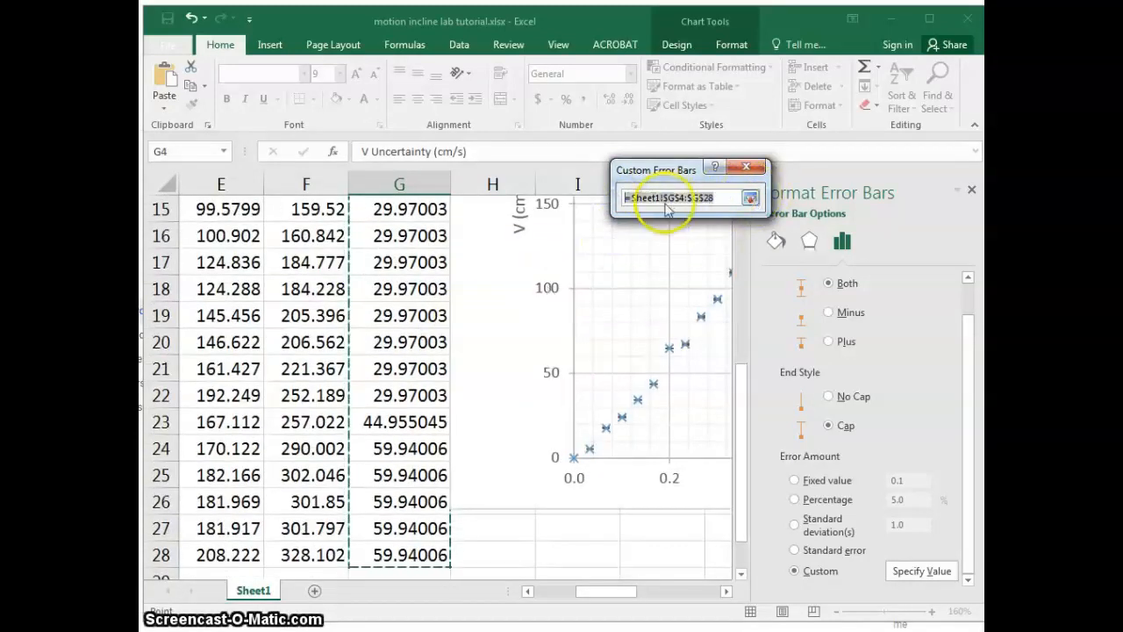
key(ctrl+c)
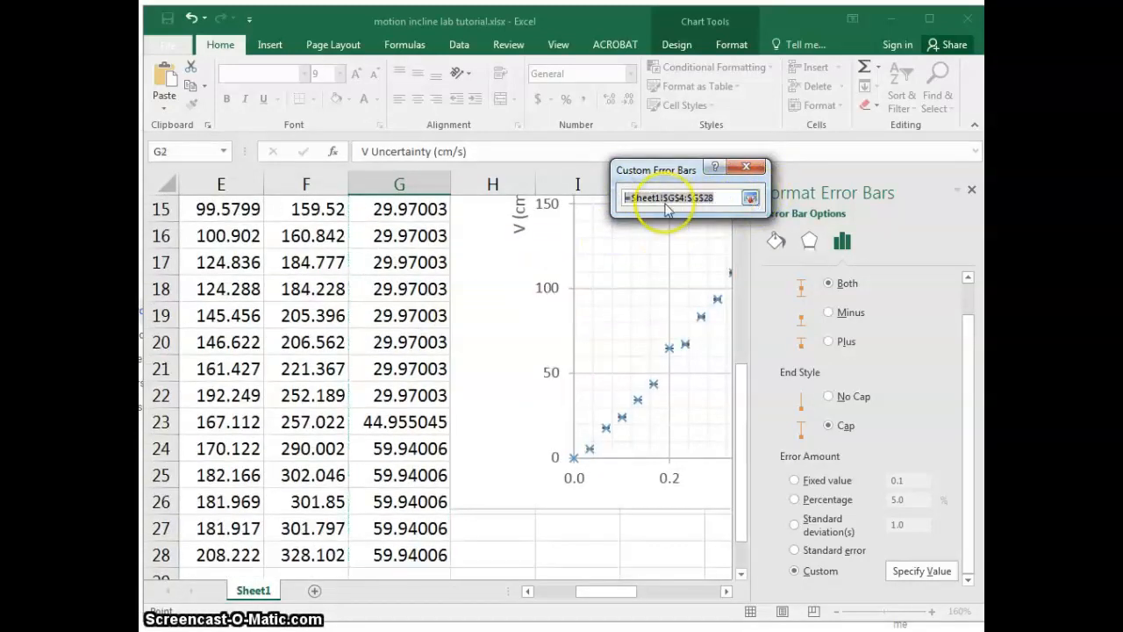
click(750, 200)
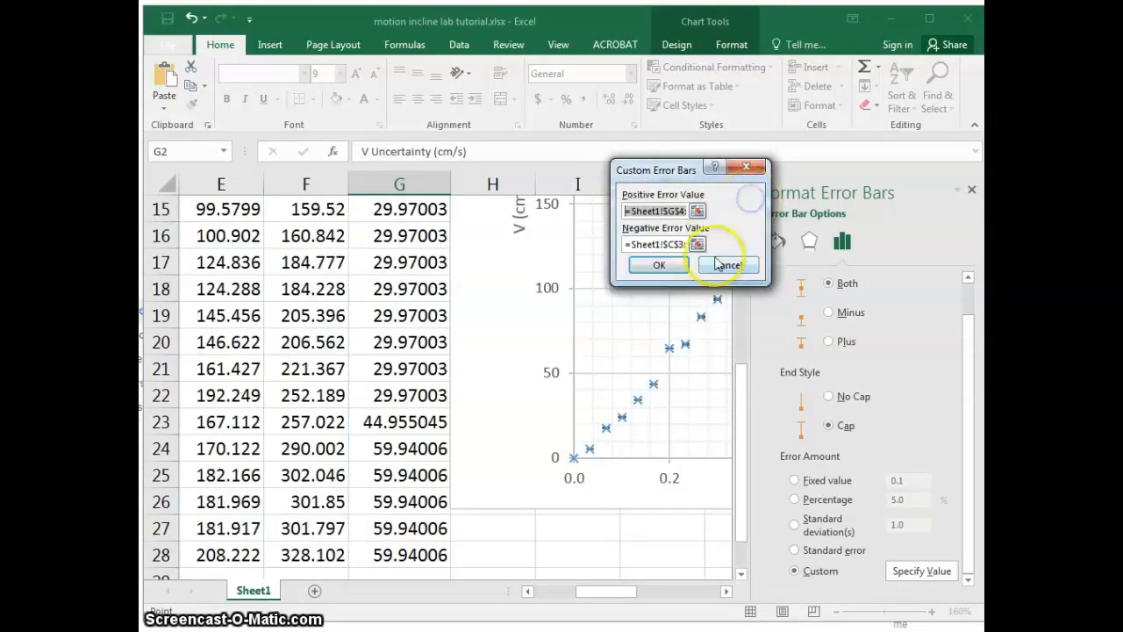
Set the custom negative error value to the copied range =Sheet1!$G$4:$G$28 and apply the custom error bars.
click(671, 243)
click(692, 247)
drag(720, 204, 605, 194)
key(ctrl+v)
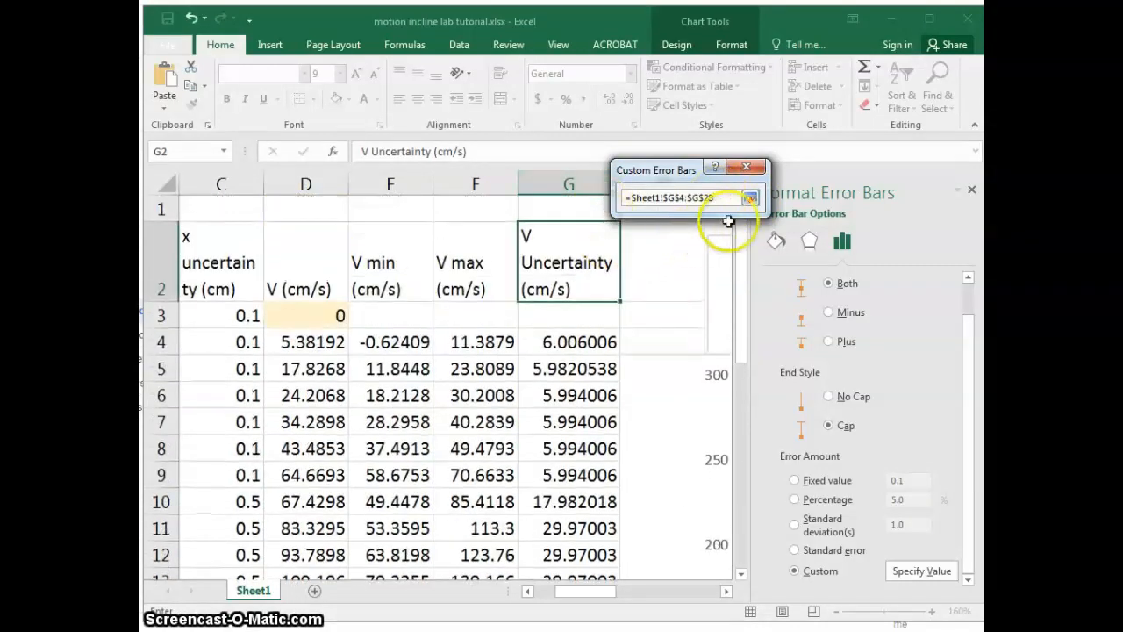
key(Return)
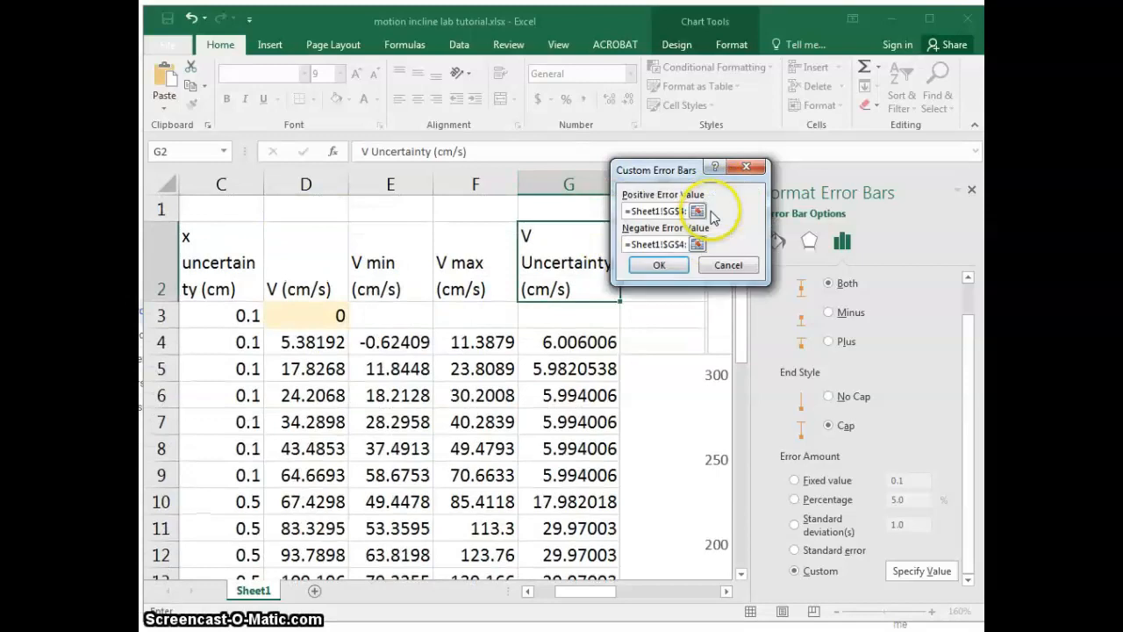
click(663, 267)
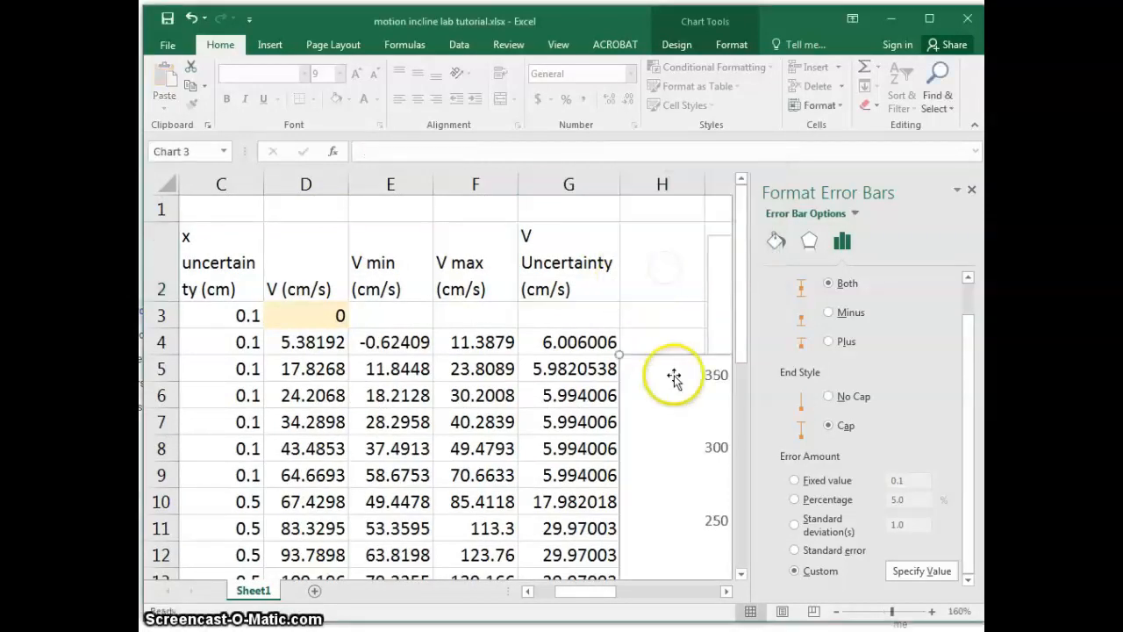
Close the Format Error Bars pane, reduce the sheet to 110% and examine the error bars across the whole velocity chart.
click(972, 191)
scroll(764, 501, down, 2)
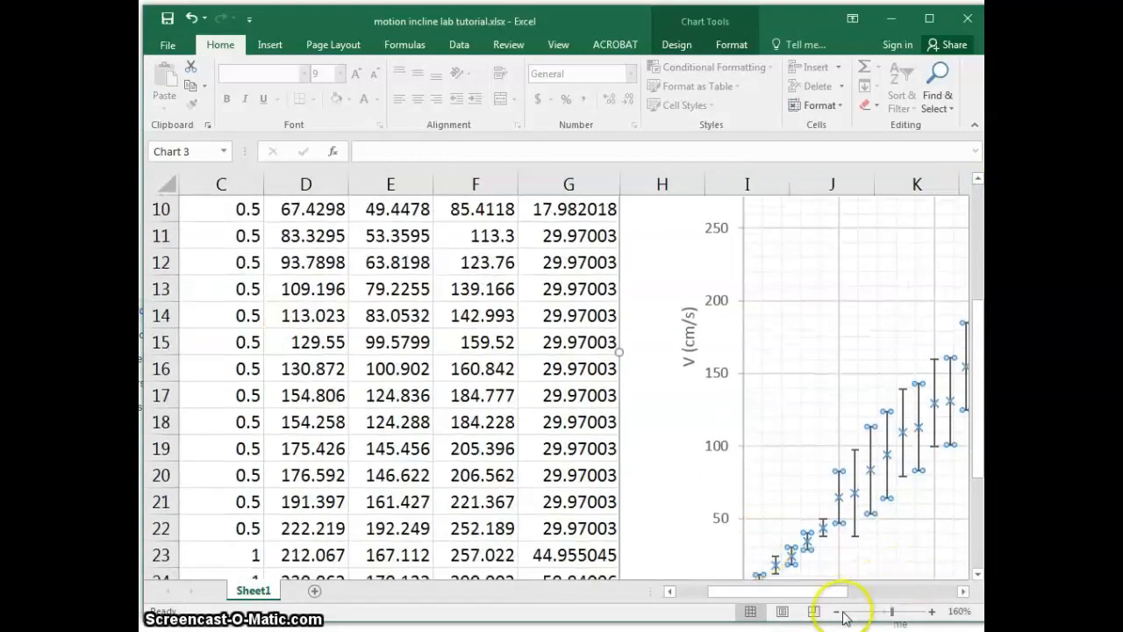
click(840, 611)
click(840, 612)
click(840, 611)
click(840, 611)
click(839, 612)
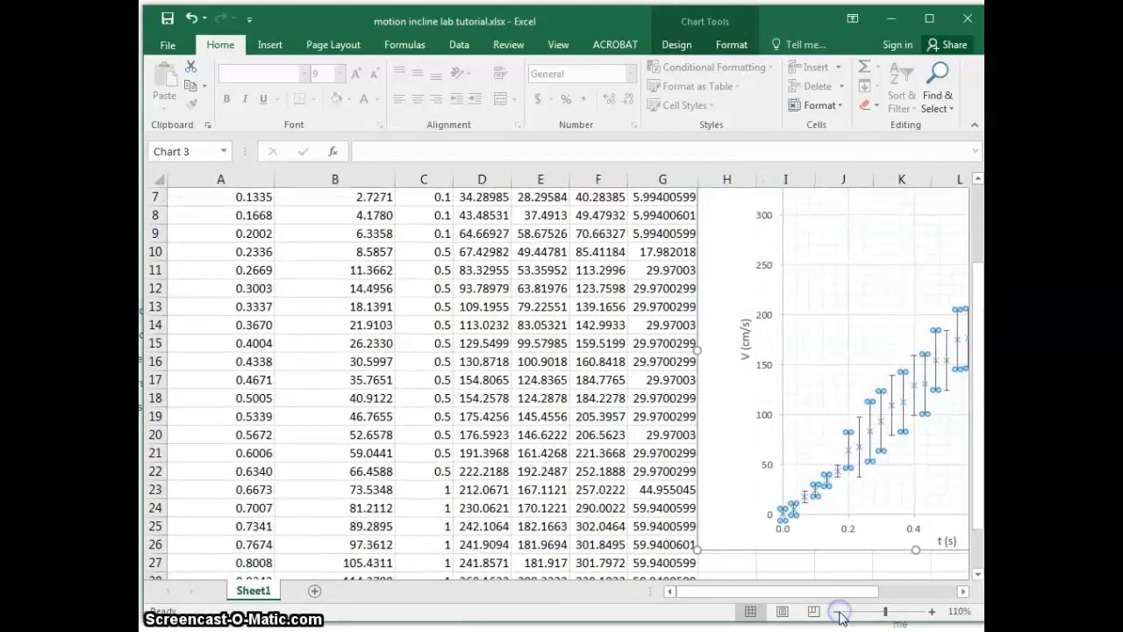
drag(833, 593, 858, 589)
click(727, 448)
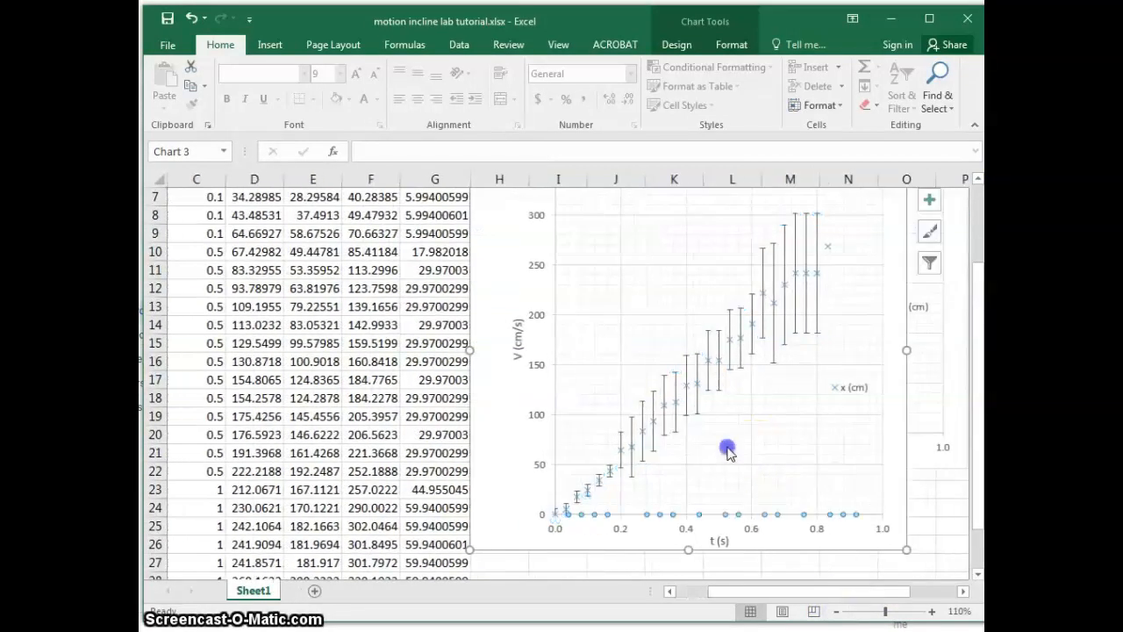
Open the velocity chart's data source, bring up its series for editing and move the dialog clear of the data columns.
right_click(830, 252)
click(876, 405)
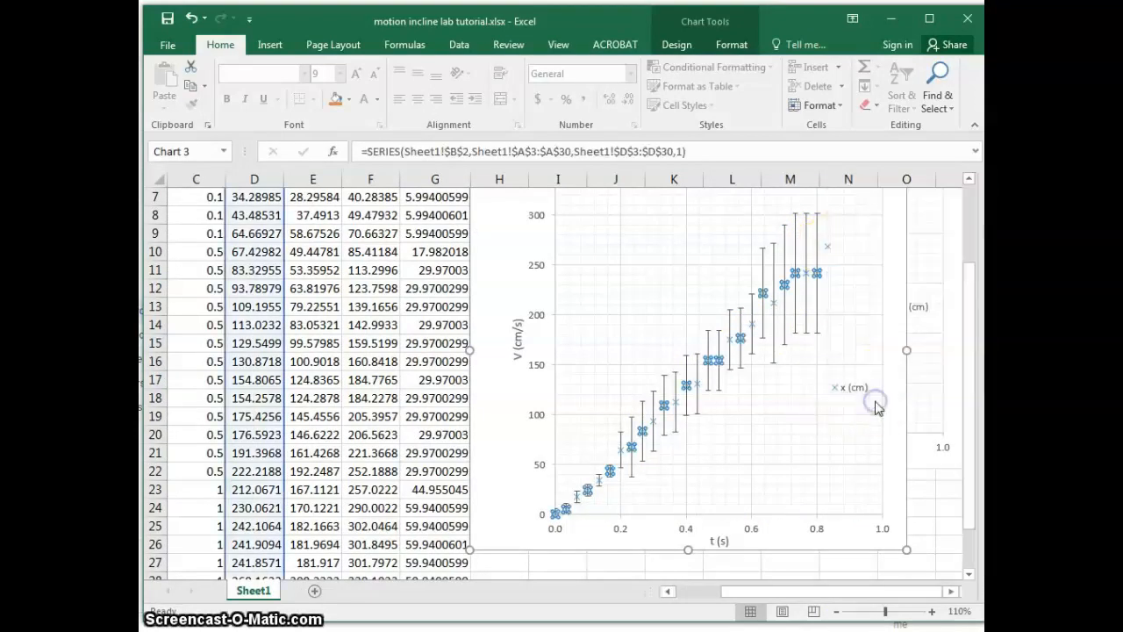
click(690, 258)
right_click(679, 270)
click(731, 364)
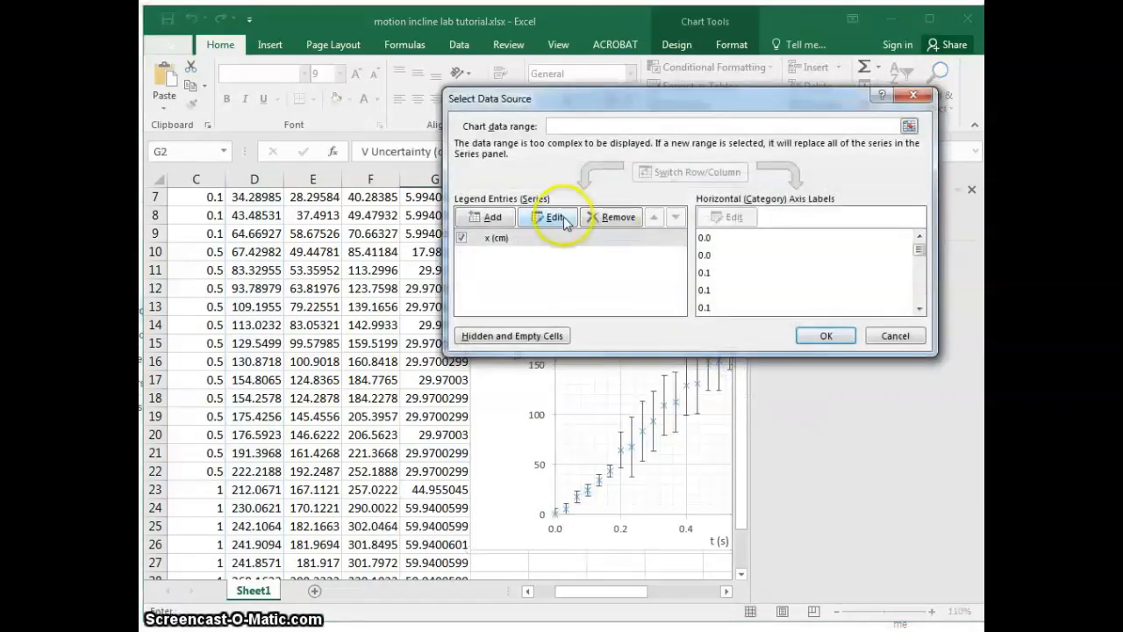
click(527, 219)
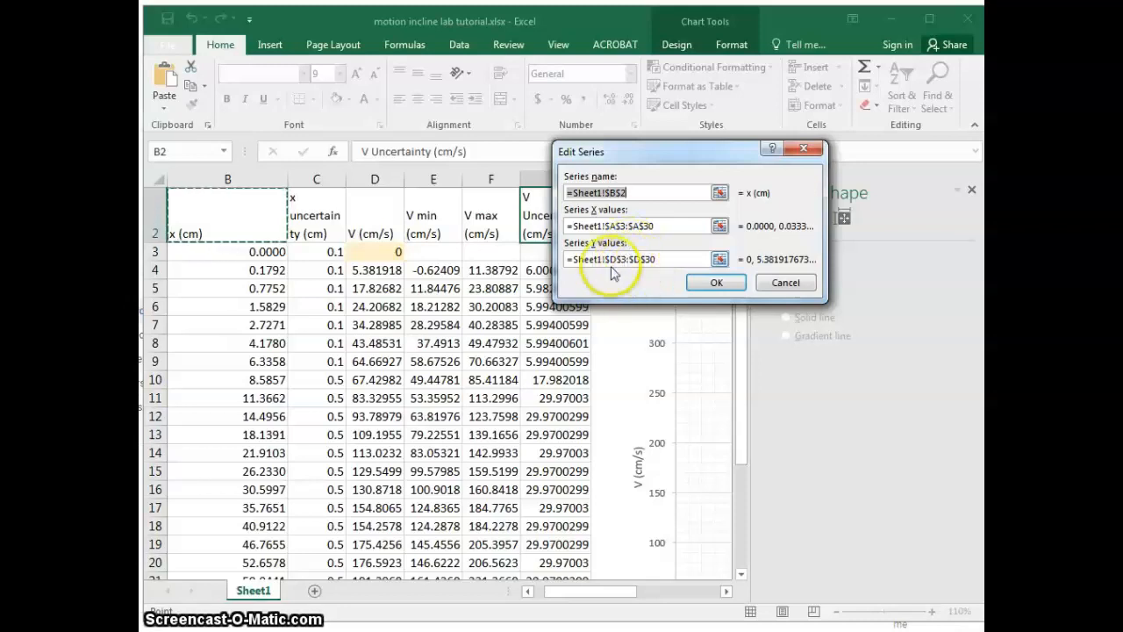
drag(638, 163, 741, 241)
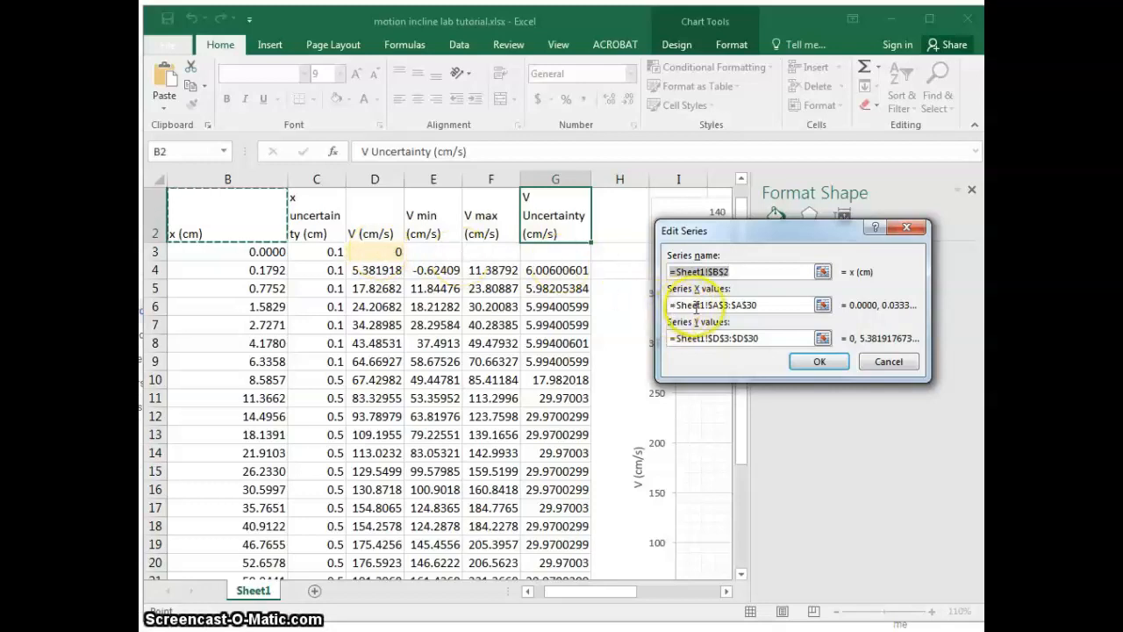
Set the series X values to =Sheet1!$A$4:$A$30 and the Y values to =Sheet1!$D$4:$D$30, and accept the data source.
click(725, 309)
key(BackSpace)
text(4)
click(728, 341)
key(BackSpace)
text(4)
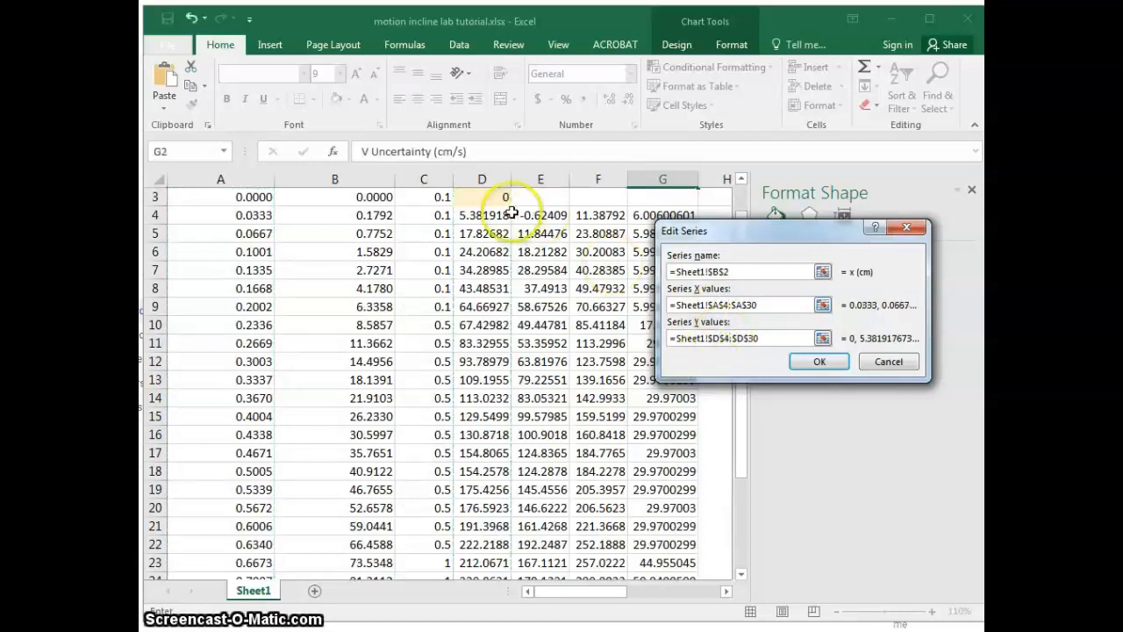
click(812, 359)
click(818, 332)
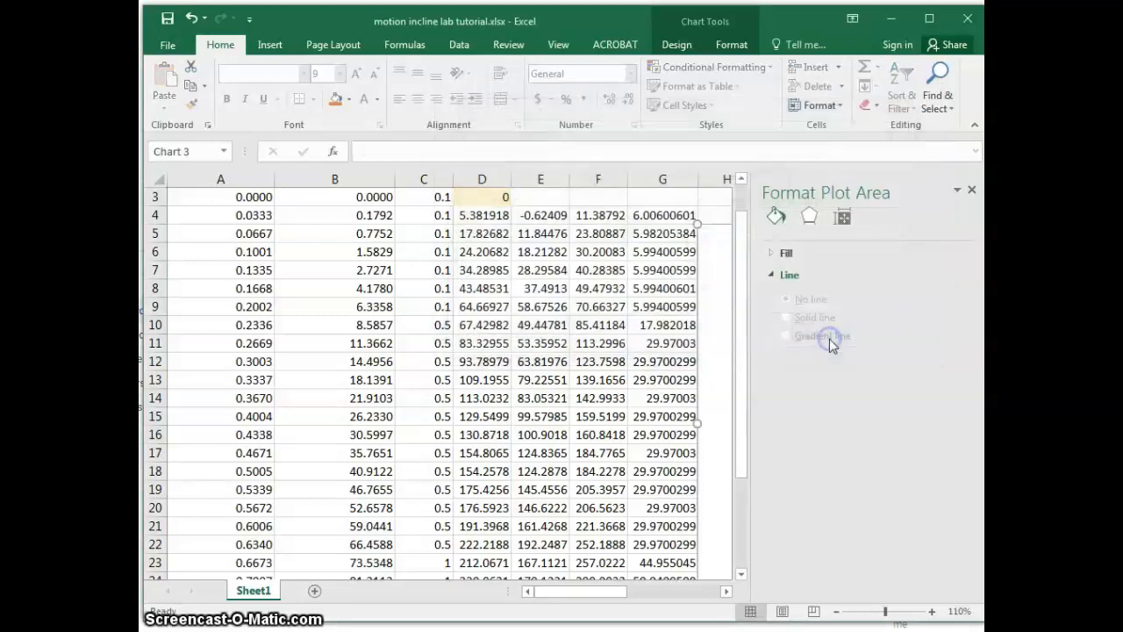
Close the Format Plot Area pane and examine the velocity chart's points and error bars from the origin upward.
click(971, 191)
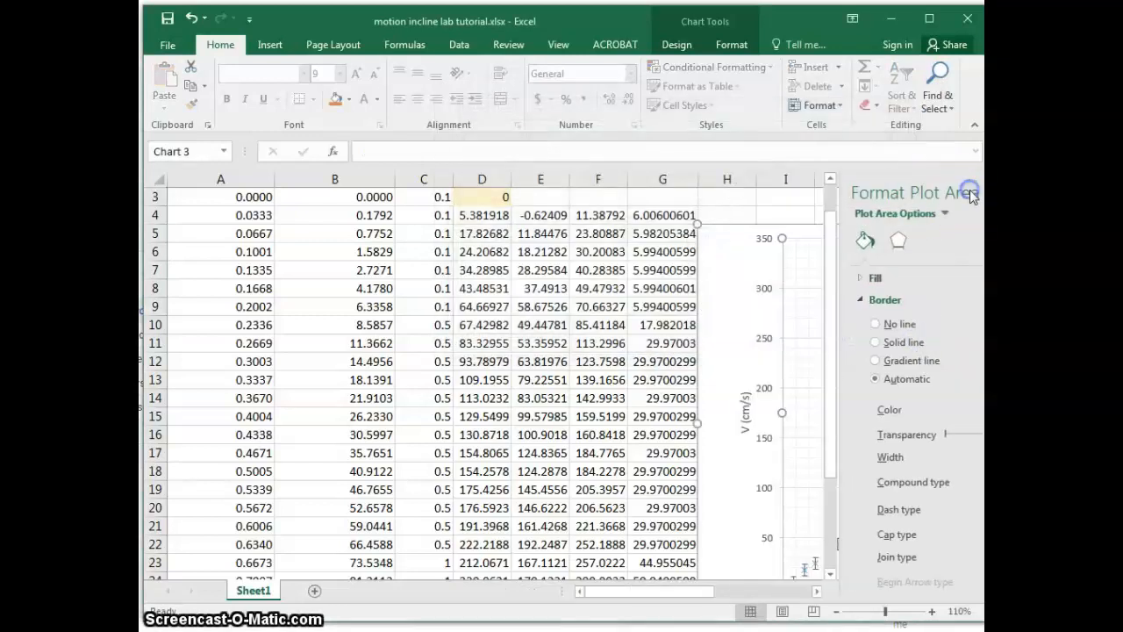
drag(725, 592, 766, 598)
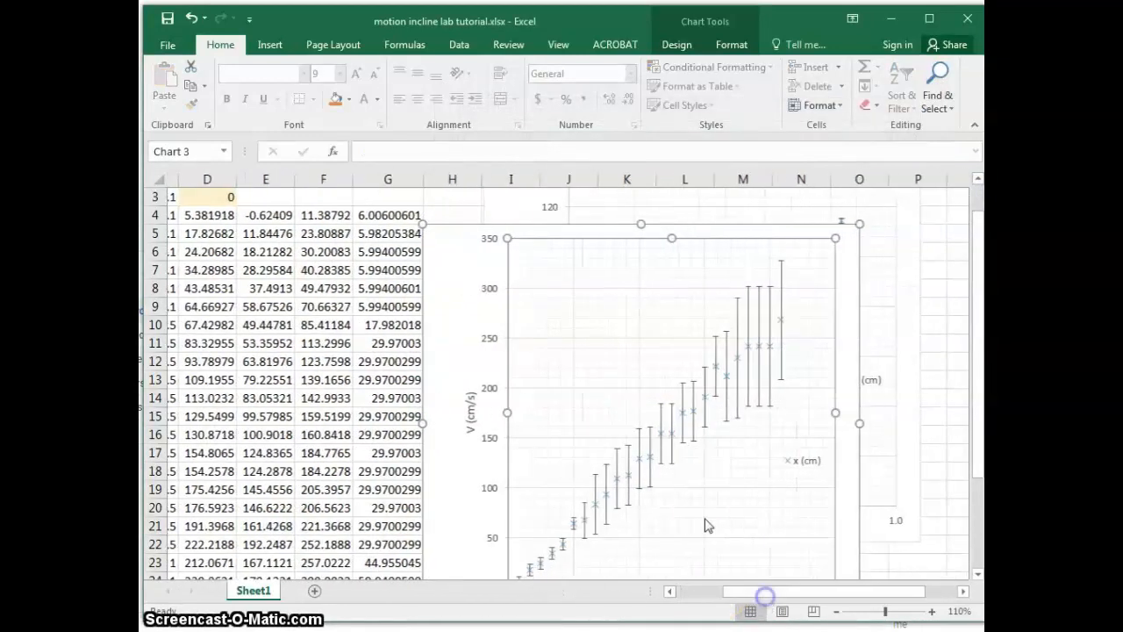
scroll(705, 513, down, 1)
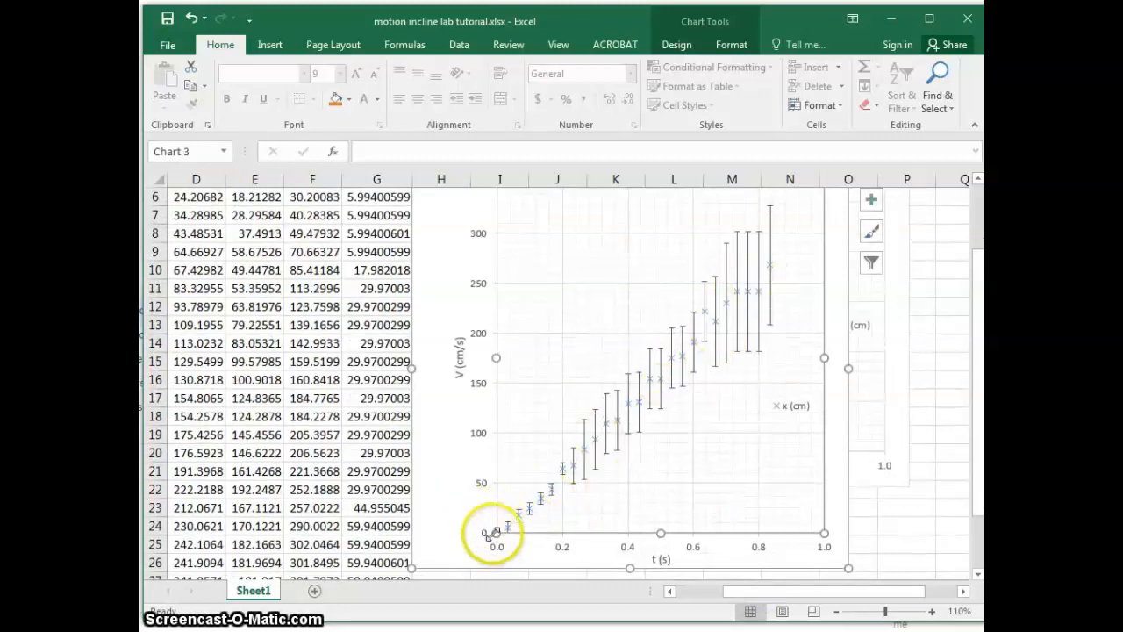
scroll(474, 522, up, 1)
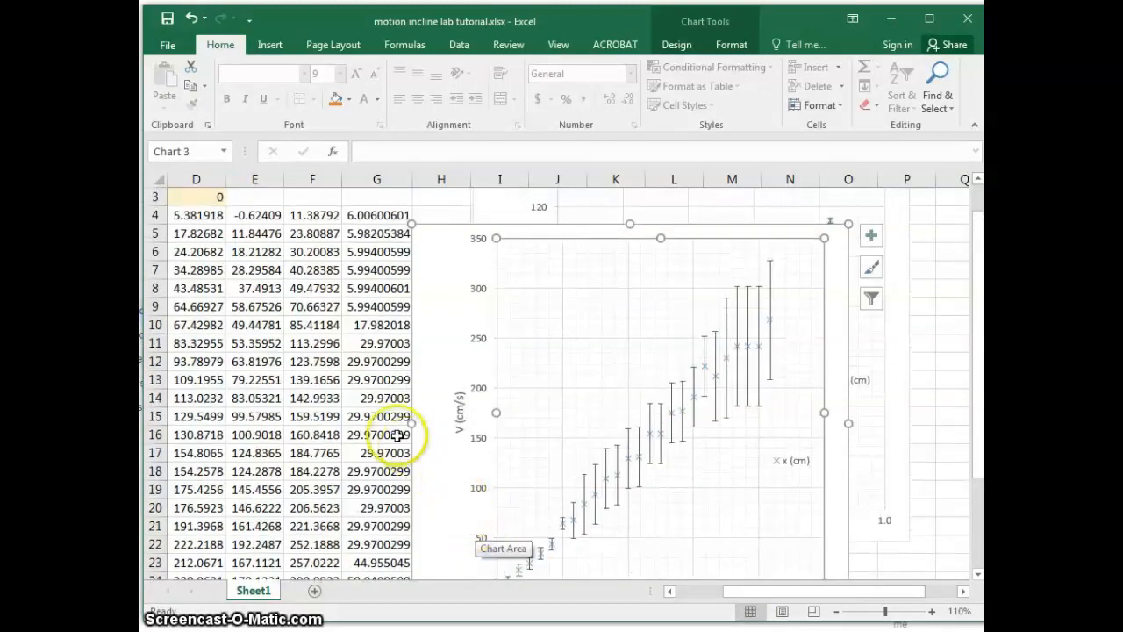
Enter 0 as the V Uncertainty in G3 and shade the cell light orange like D3.
click(236, 198)
scroll(251, 238, up, 1)
scroll(377, 201, down, 1)
scroll(372, 225, up, 1)
click(363, 272)
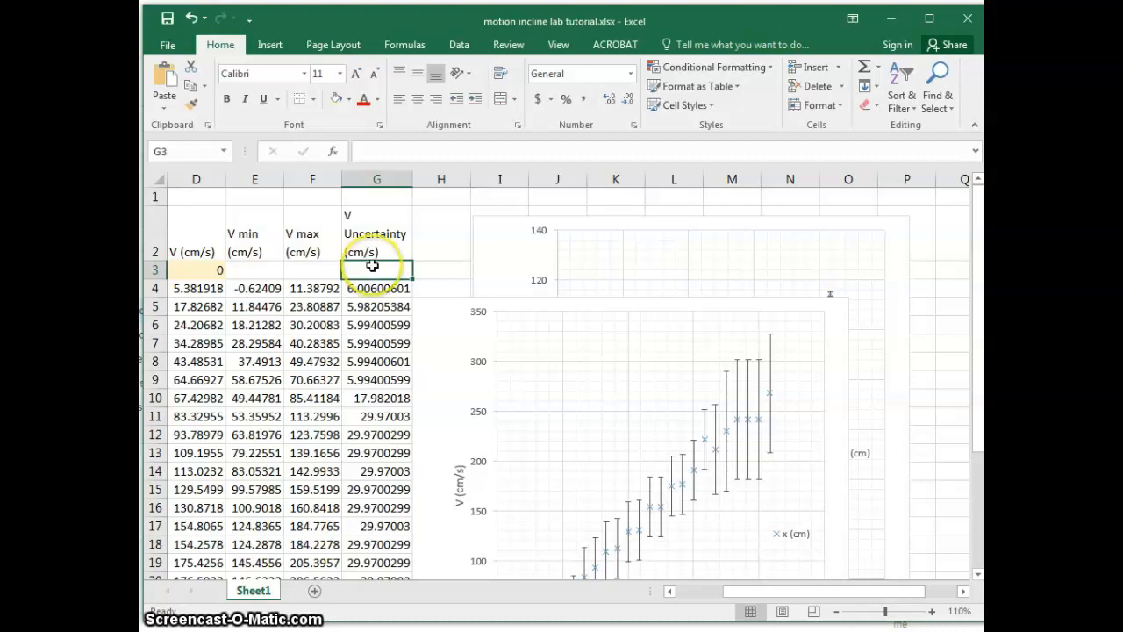
text(0)
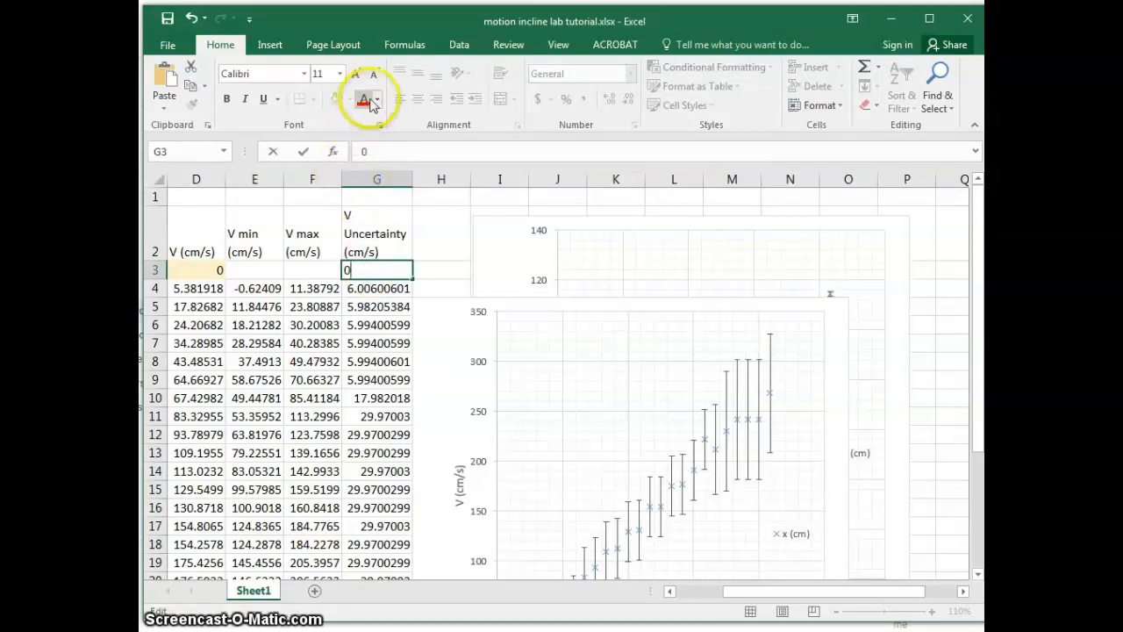
drag(333, 345, 349, 340)
click(375, 270)
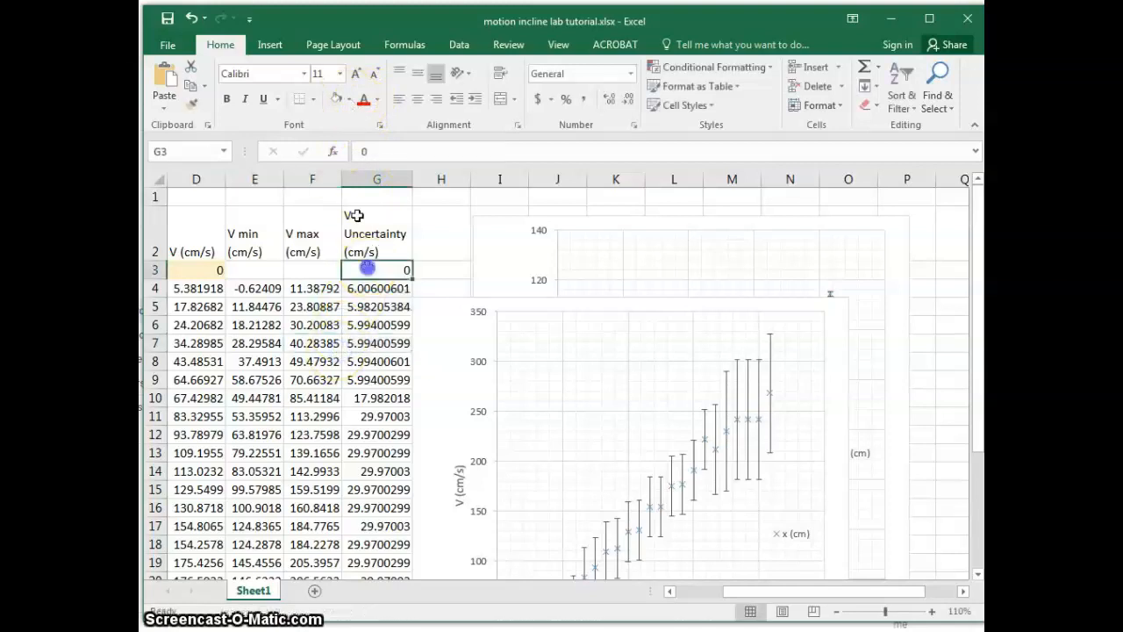
click(342, 100)
click(370, 321)
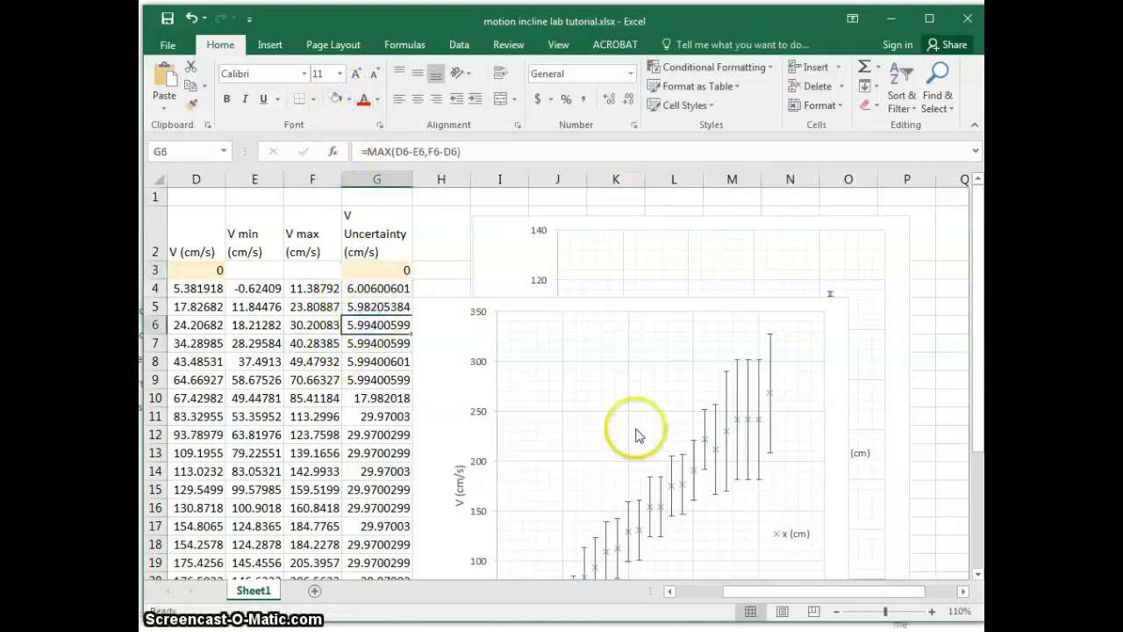
Change the velocity series to X values =Sheet1!$A$3:$A$30 and Y values =Sheet1!$D$3:$D$30, and accept the data source.
scroll(638, 436, down, 2)
right_click(529, 338)
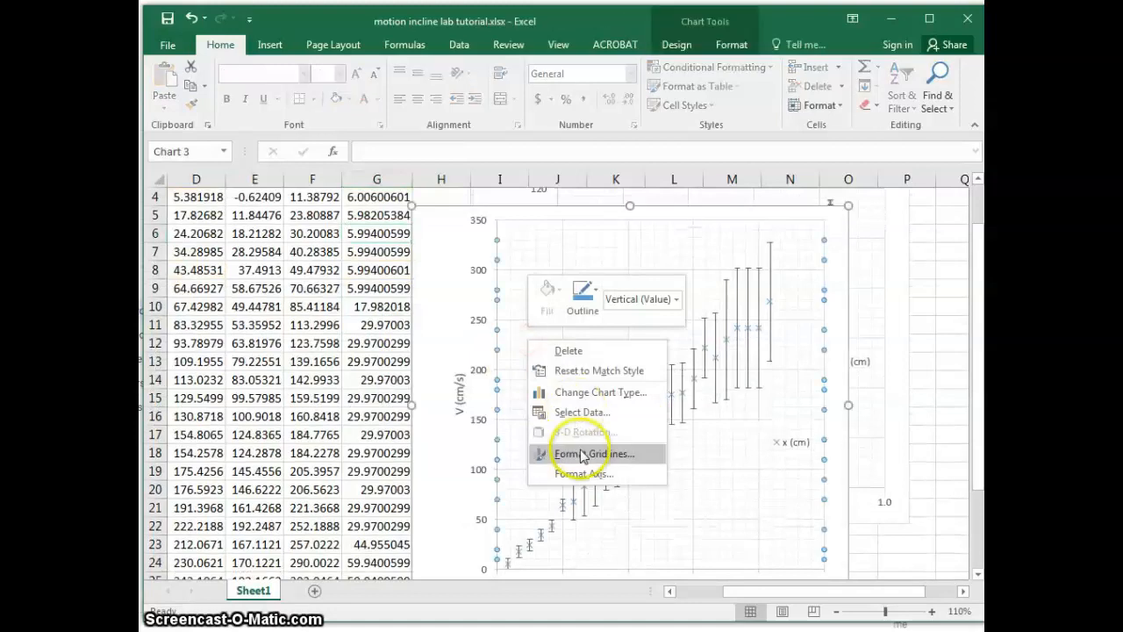
click(582, 412)
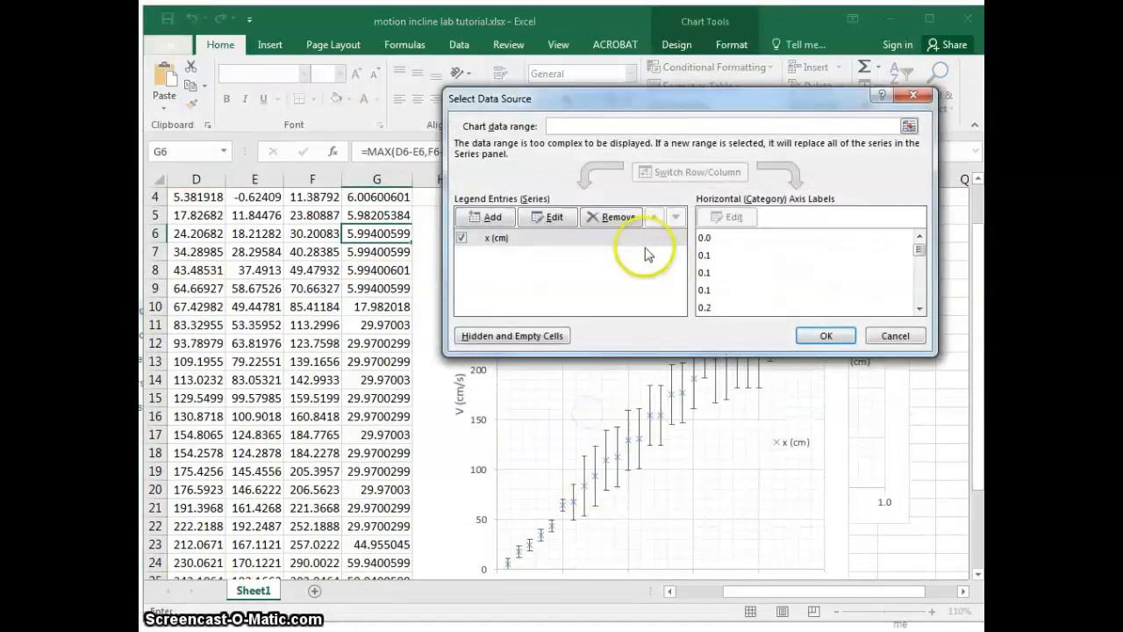
click(553, 218)
click(619, 226)
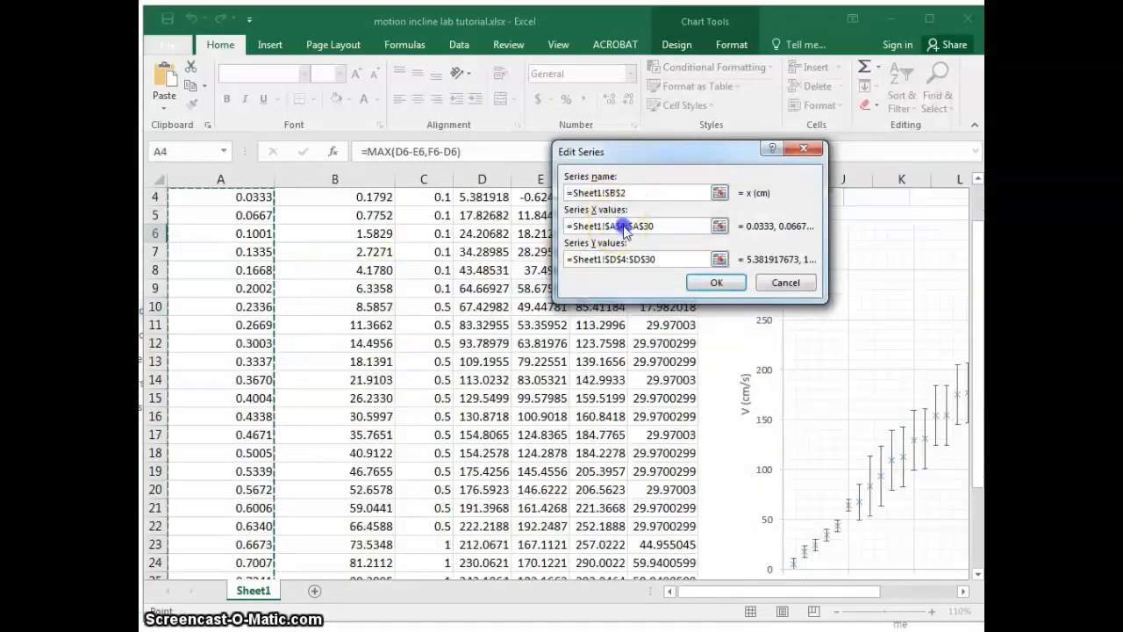
key(BackSpace)
text(3)
click(620, 260)
key(BackSpace)
text(3)
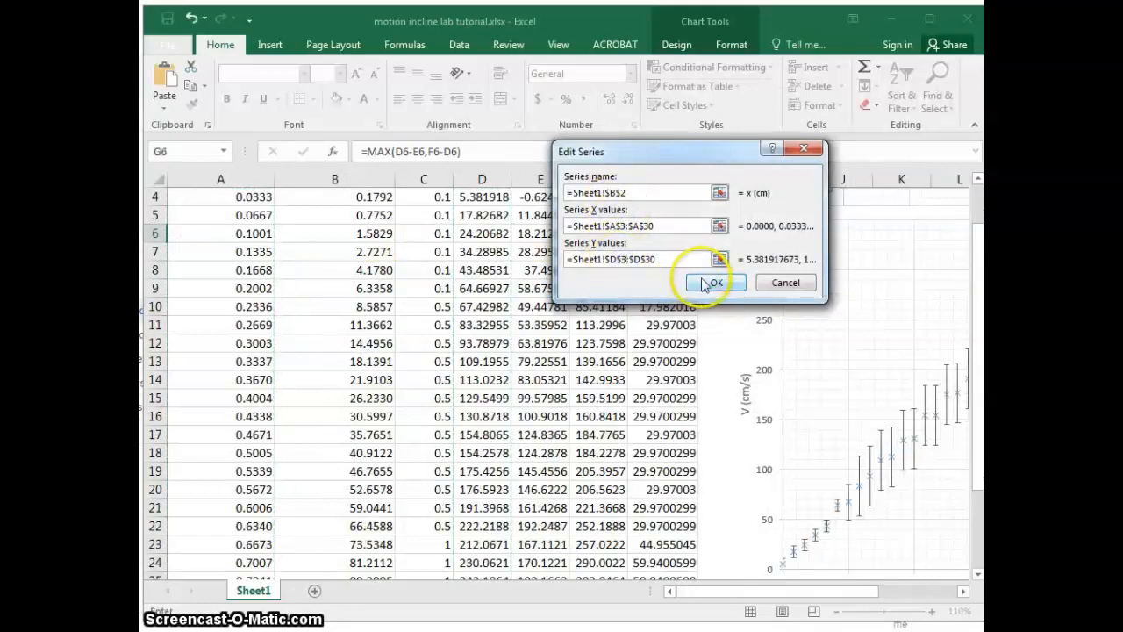
click(705, 285)
click(913, 330)
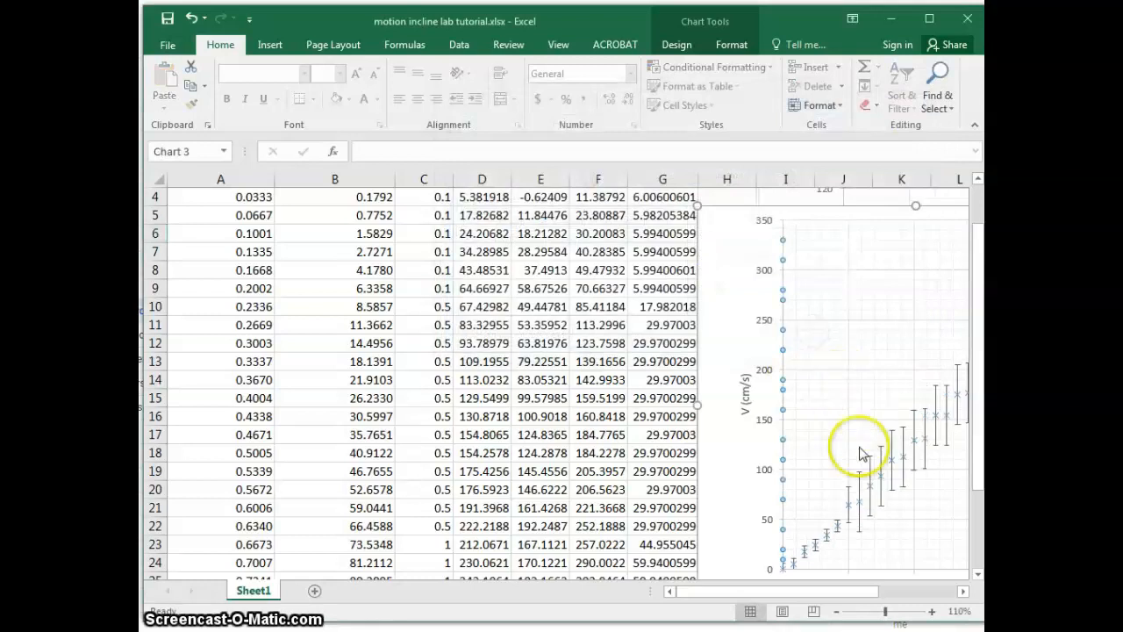
Change the velocity chart's custom error bars to use =Sheet1!$G$3:$G$28 for both the positive and negative error values.
right_click(894, 434)
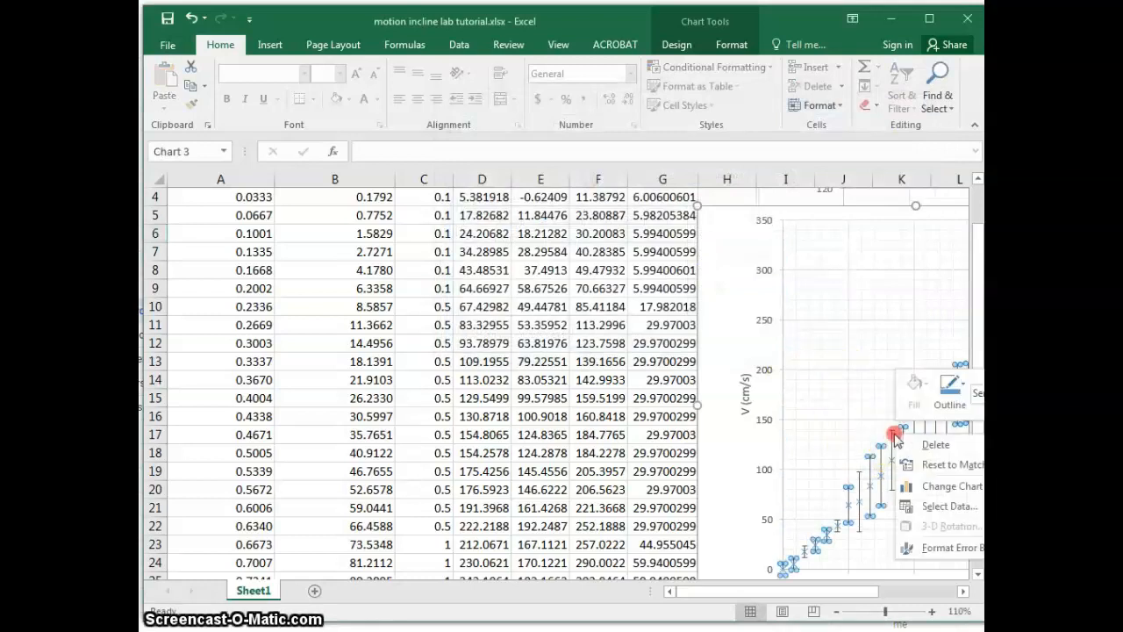
click(943, 548)
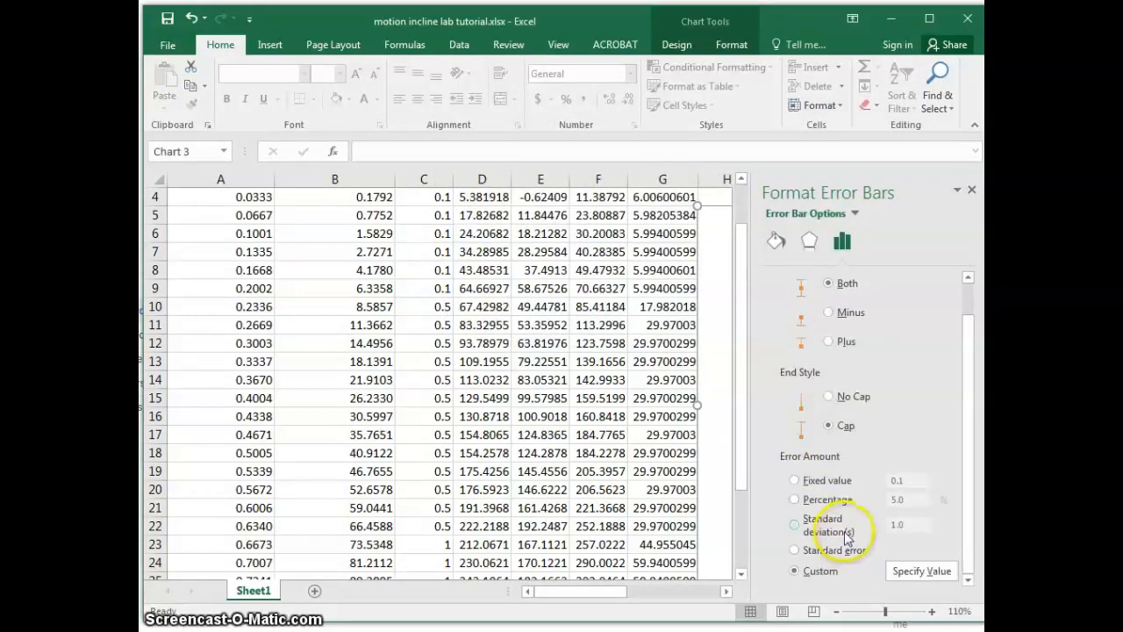
click(921, 571)
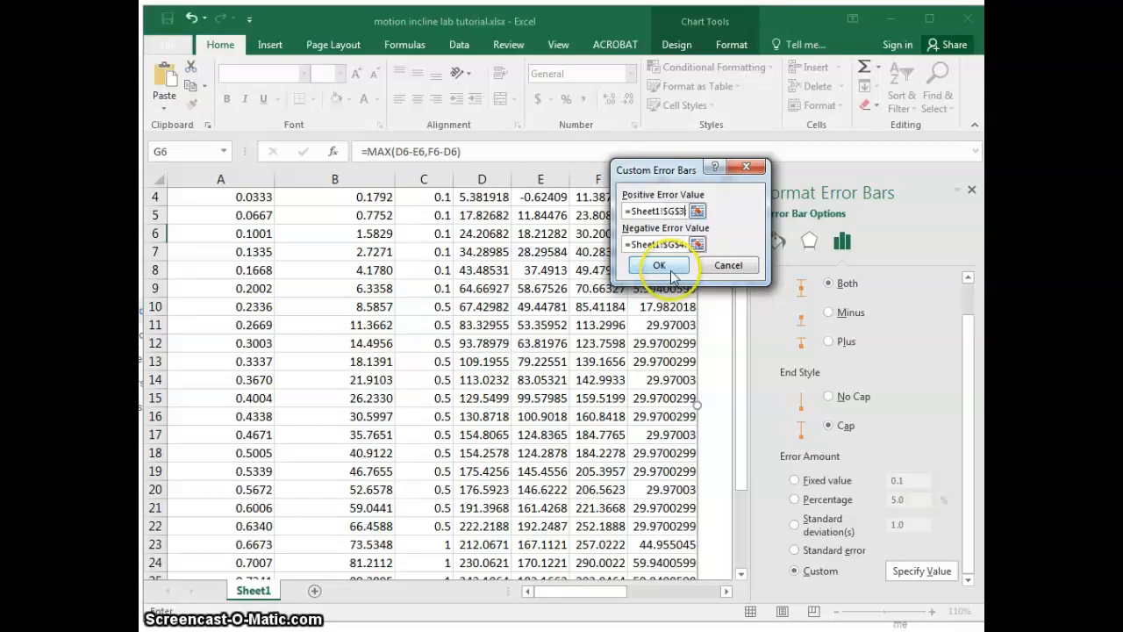
click(678, 245)
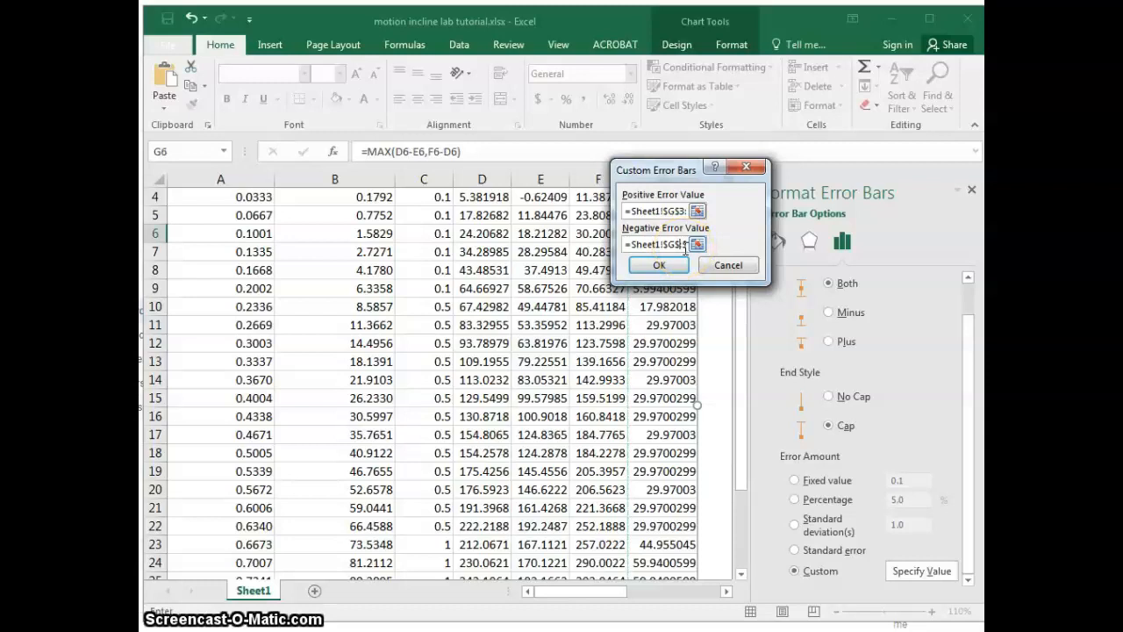
click(665, 268)
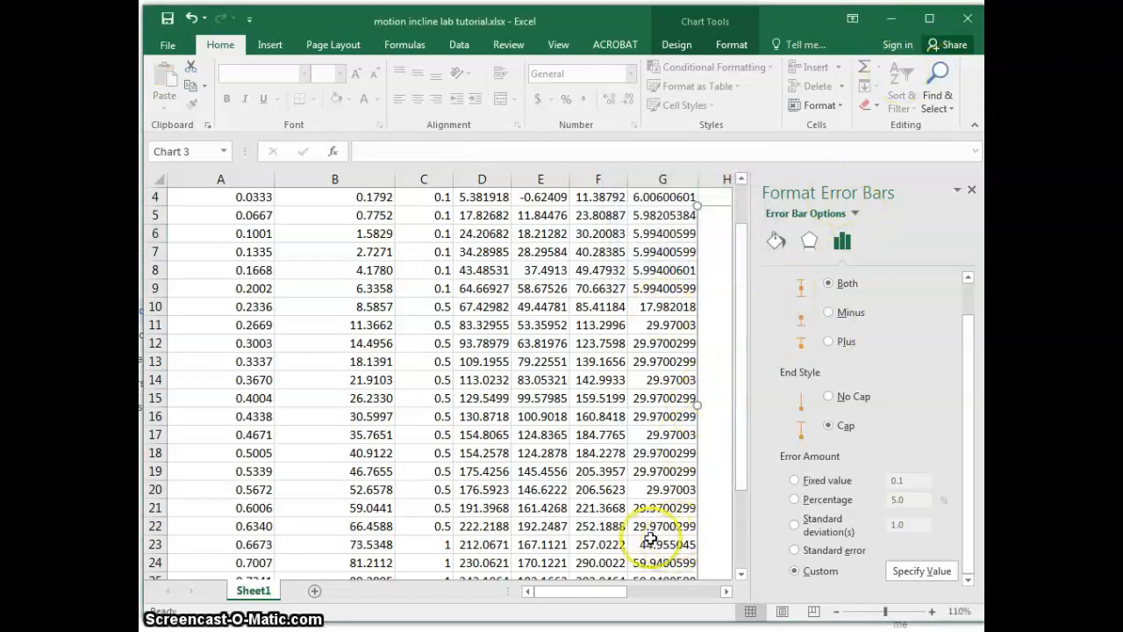
Review the velocity chart's error bars and check their custom positive and negative value ranges against the last data row.
click(614, 525)
drag(590, 592, 649, 599)
scroll(549, 536, down, 1)
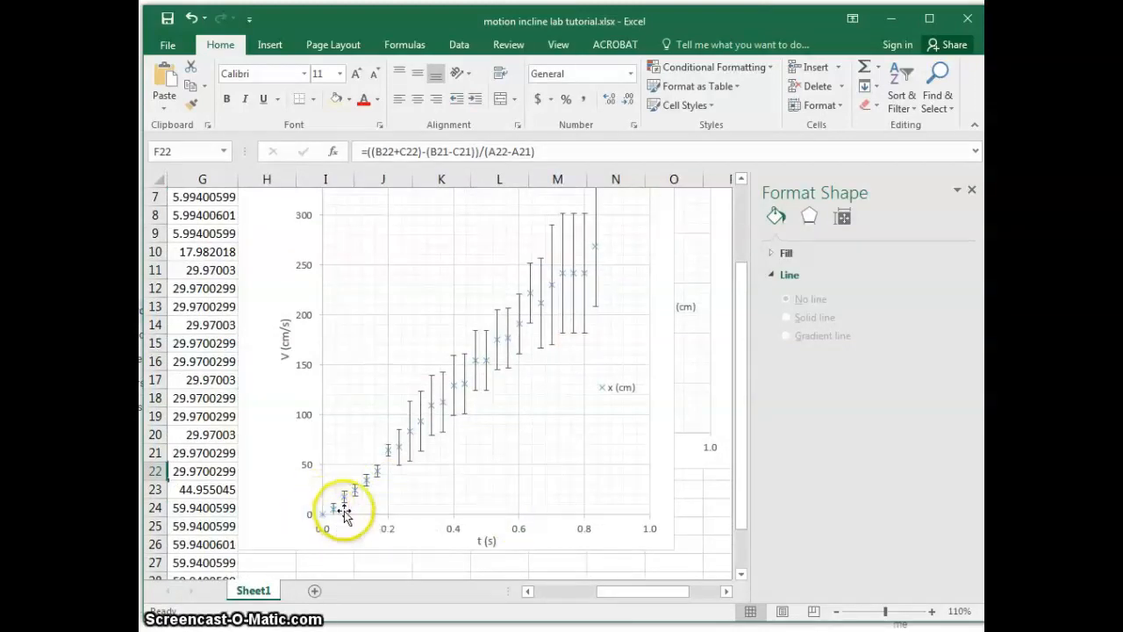
right_click(400, 467)
click(452, 574)
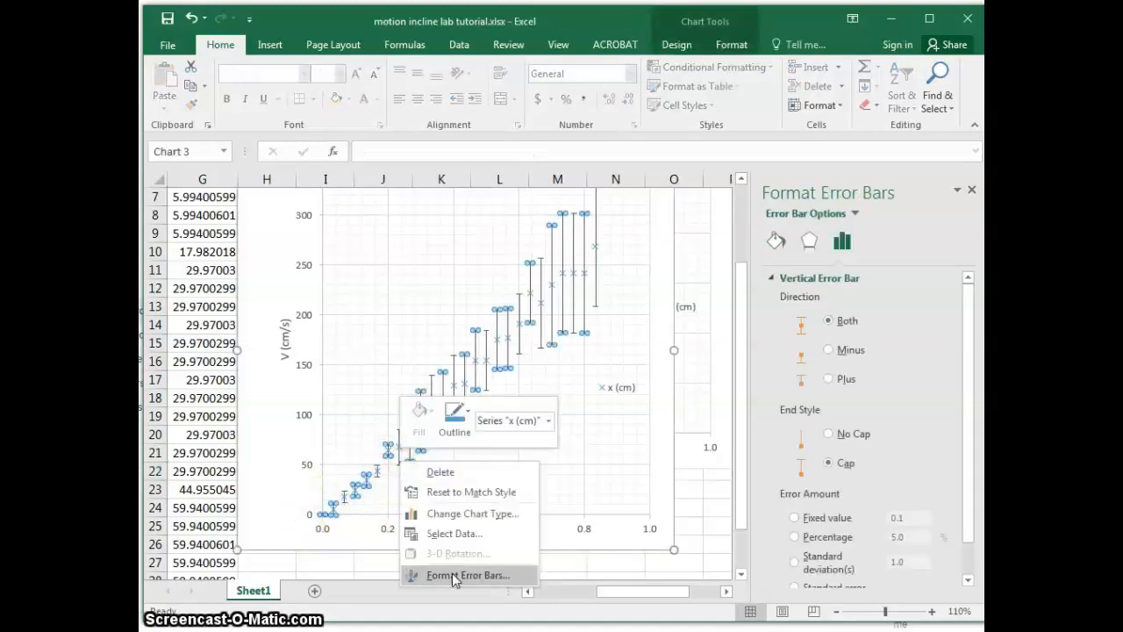
scroll(692, 433, down, 2)
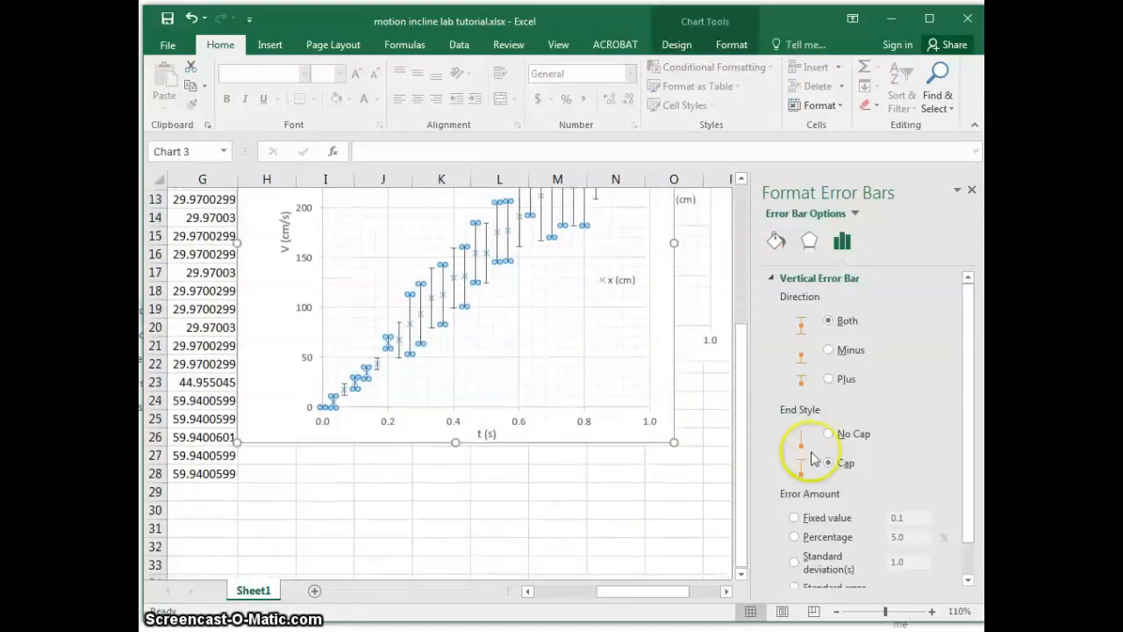
scroll(864, 509, down, 1)
click(906, 572)
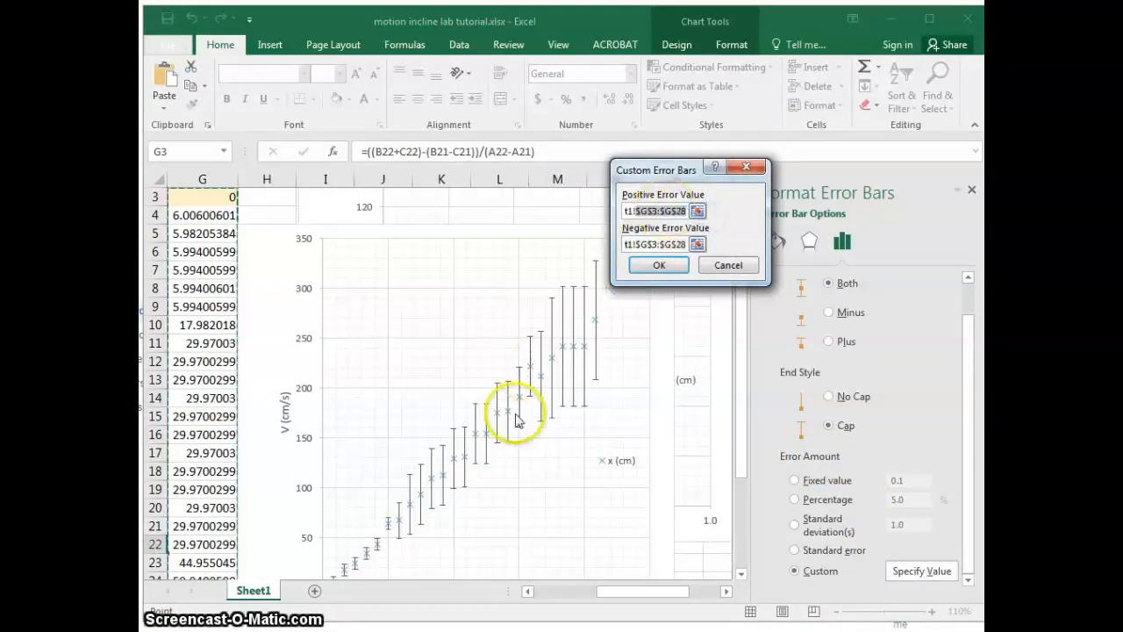
drag(609, 592, 571, 592)
scroll(255, 447, down, 3)
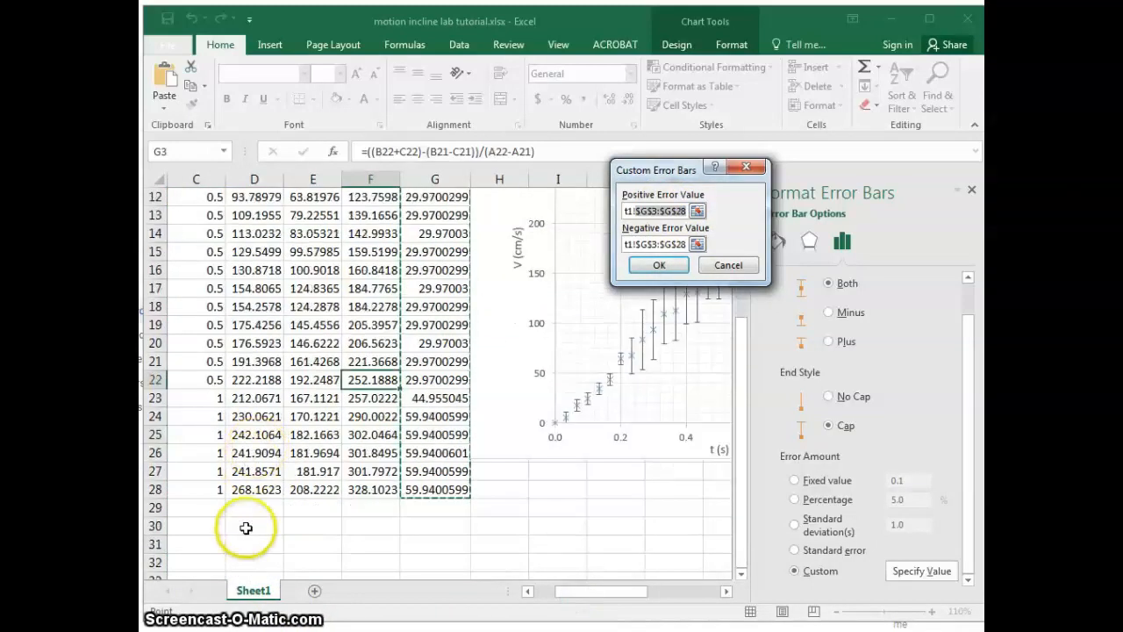
click(662, 265)
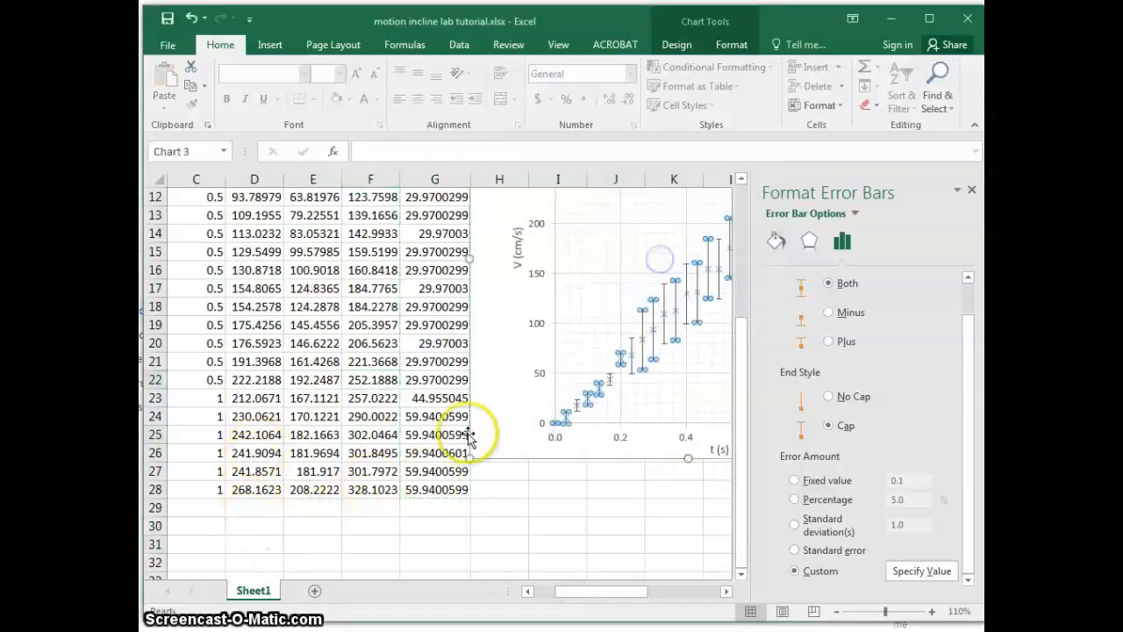
Examine the whole velocity chart with its error bars and close the formatting pane.
right_click(591, 355)
click(597, 594)
drag(597, 594, 640, 594)
scroll(598, 568, up, 2)
scroll(597, 568, up, 1)
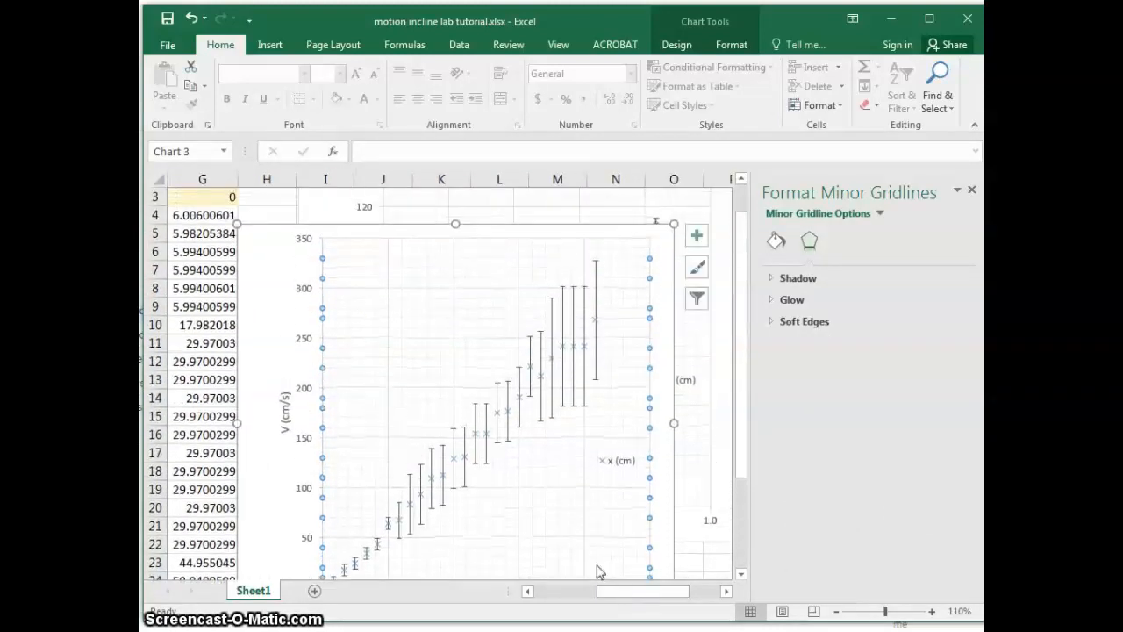
scroll(594, 571, down, 1)
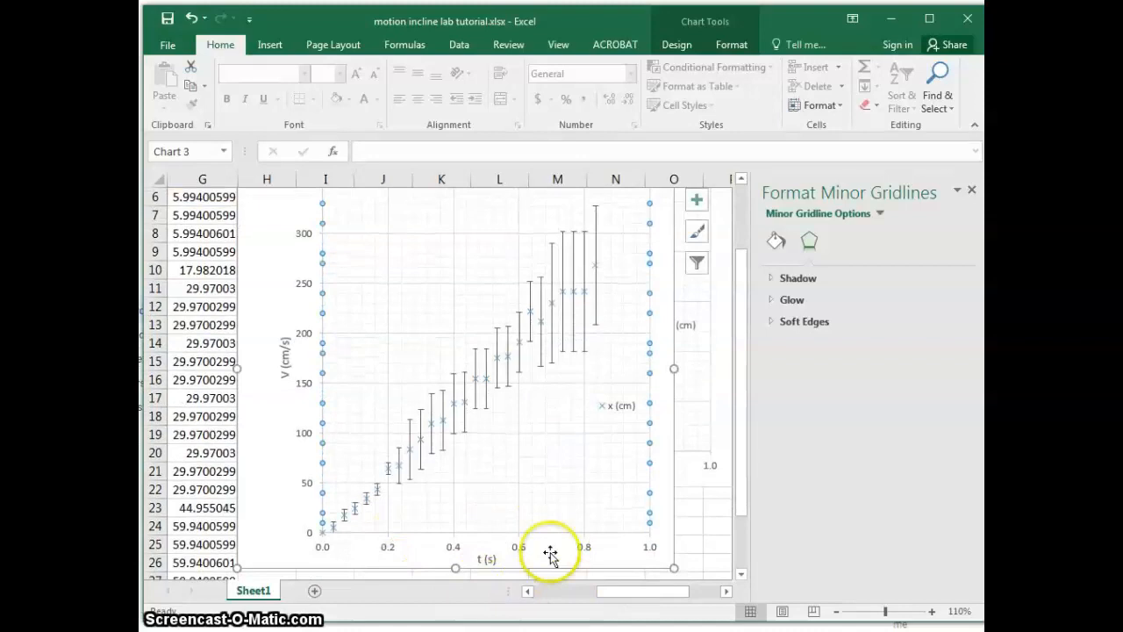
click(970, 191)
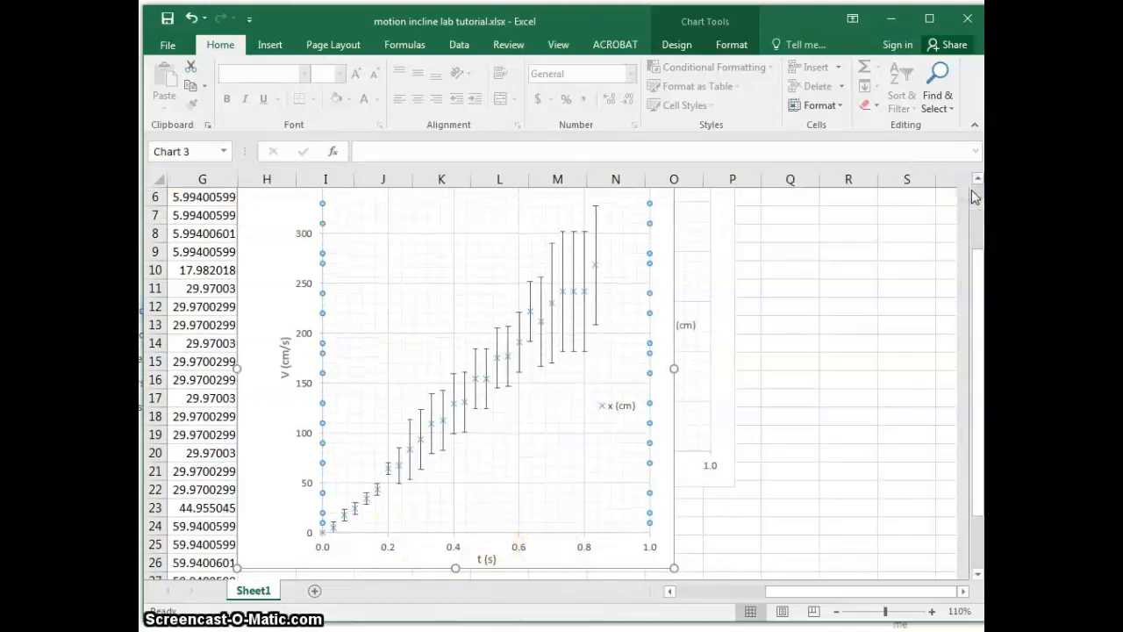
Fill the x uncertainty of 0.5 cm from C22 down through C28.
drag(797, 592, 743, 592)
scroll(289, 469, up, 1)
scroll(211, 421, up, 1)
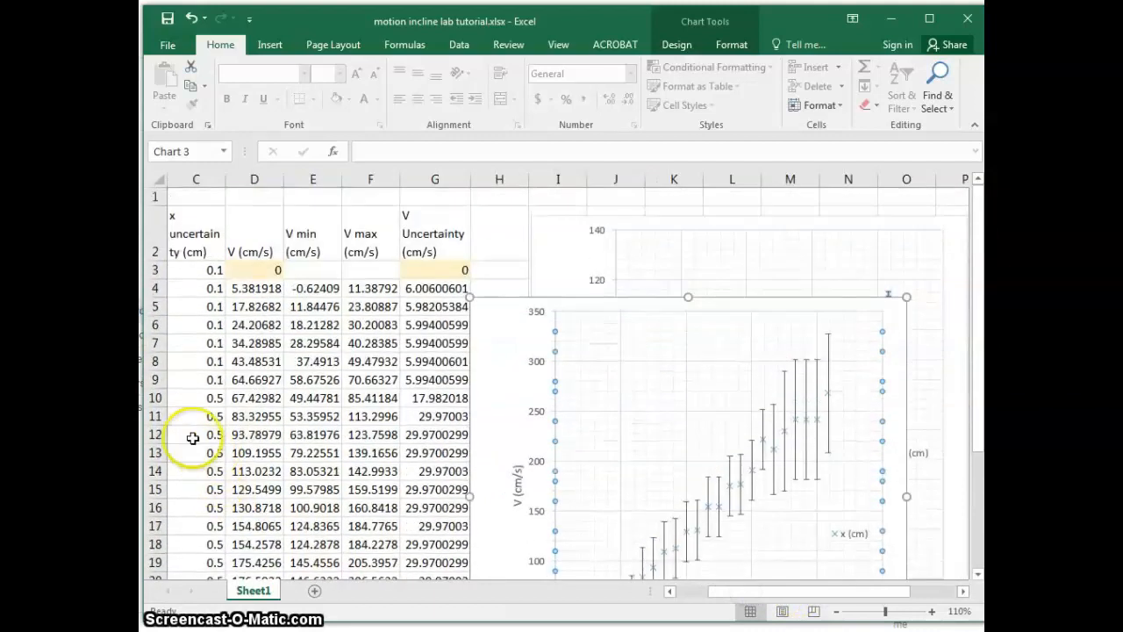
scroll(175, 298, down, 3)
drag(176, 418, 187, 523)
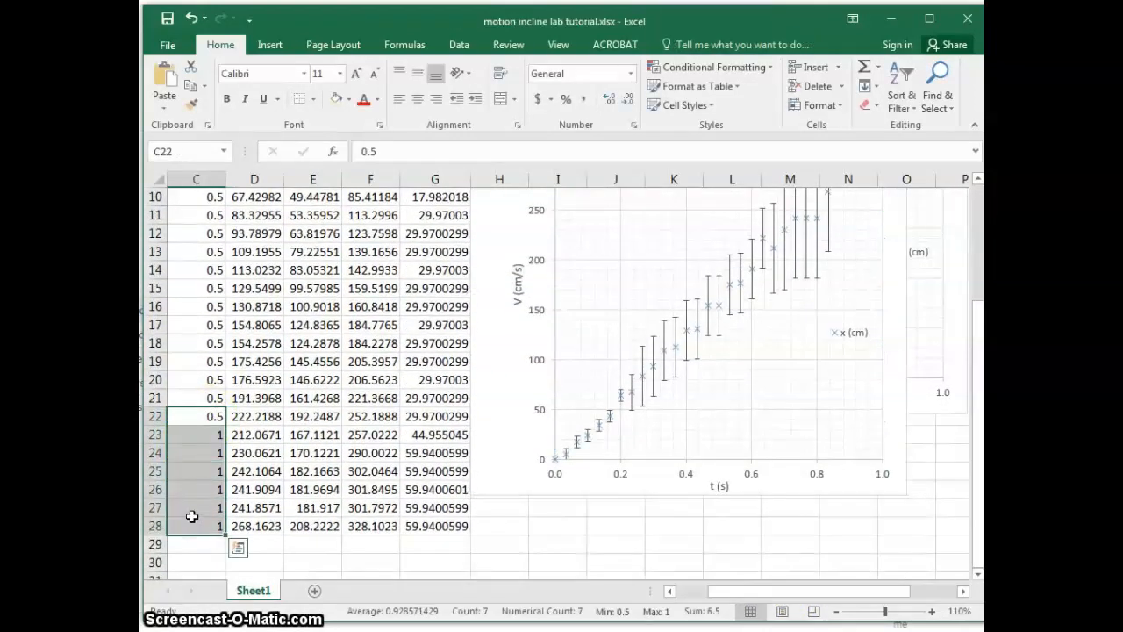
key(ctrl+d)
scroll(526, 430, up, 1)
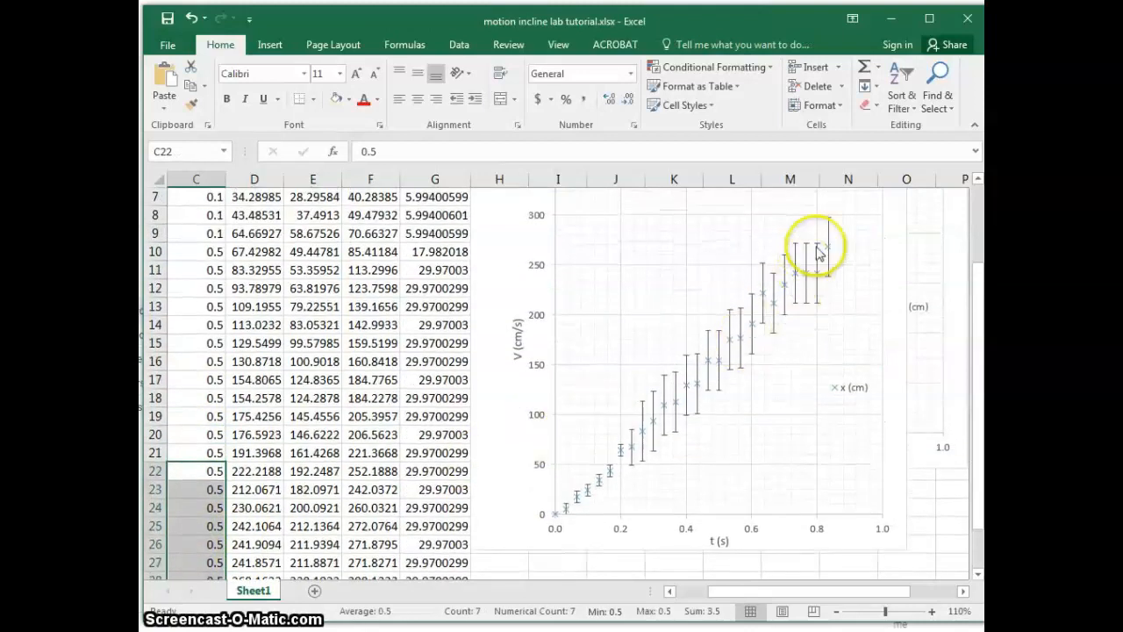